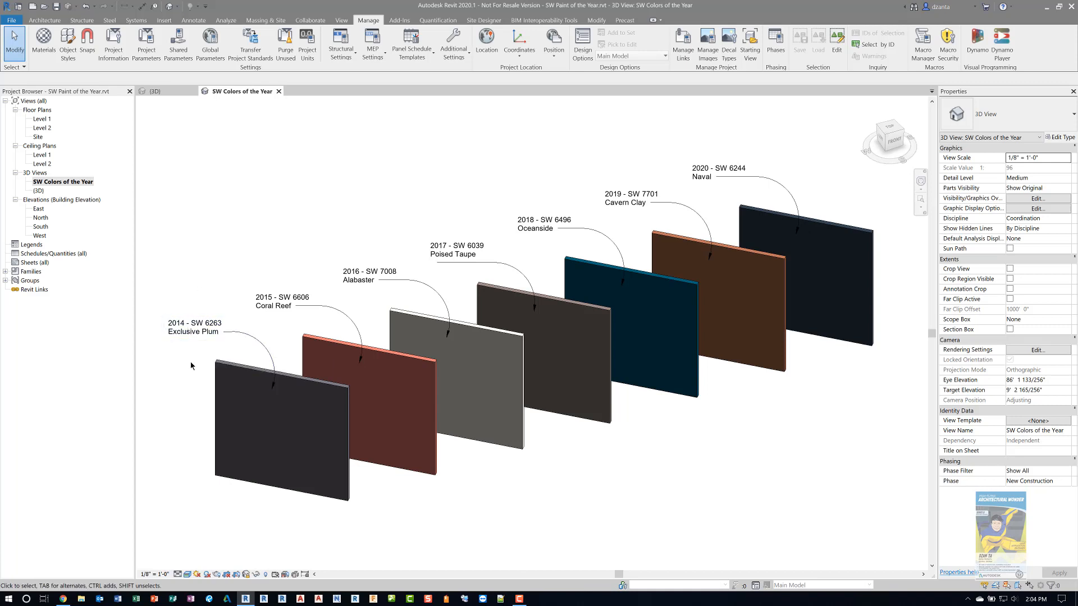
Step: Examine the row of labelled Sherwin-Williams color walls from 2014 Exclusive Plum to 2020 Naval
scroll(188, 371, "up", 2)
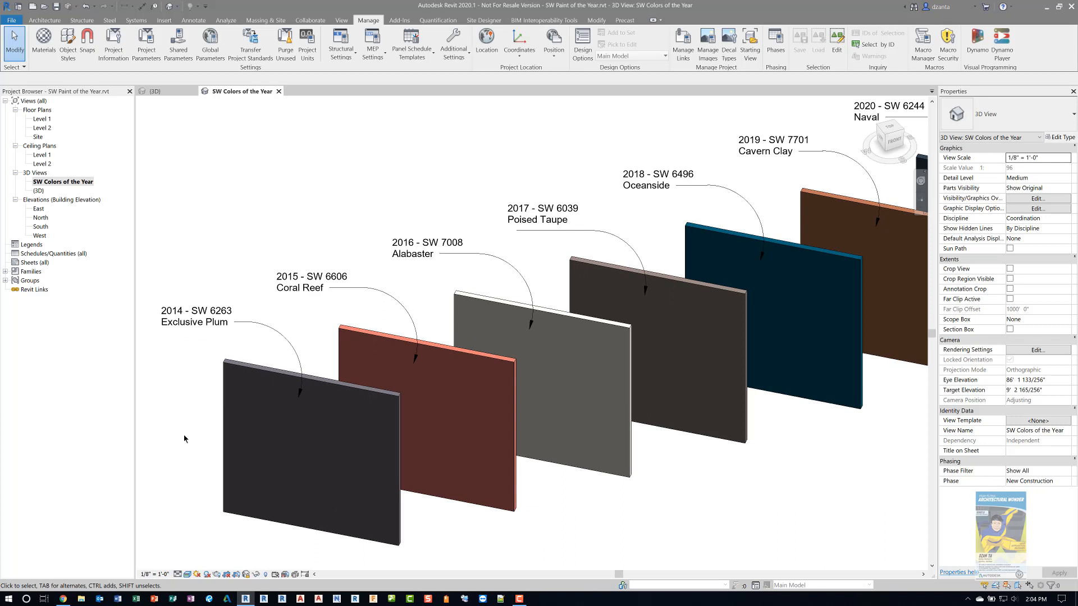
middle_click_drag(188, 438, 201, 411)
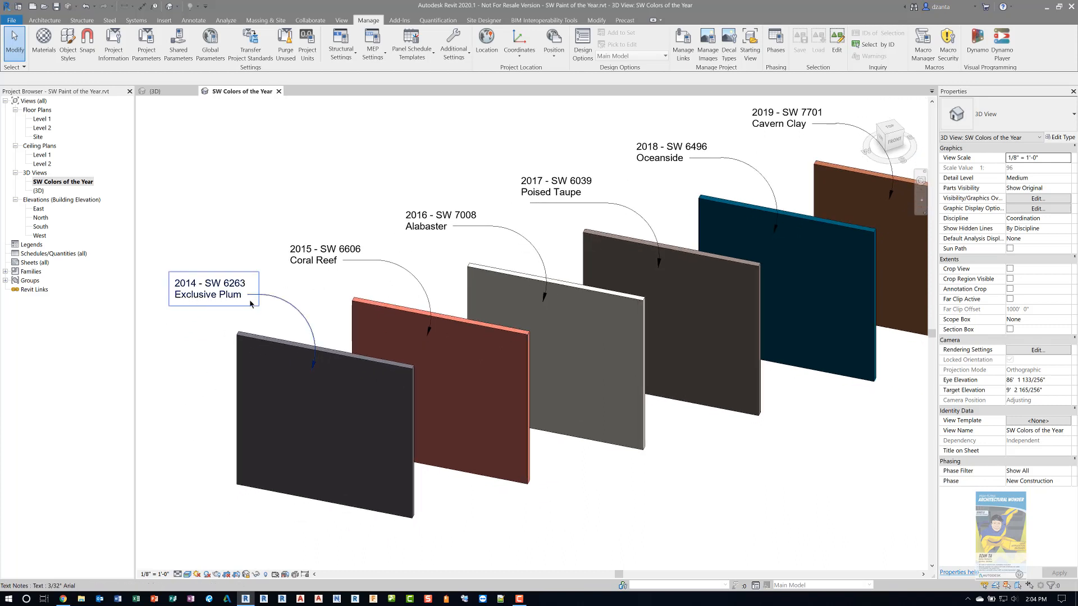
middle_click_drag(272, 307, 162, 352)
middle_click_drag(301, 348, 243, 410)
scroll(407, 332, "down", 1)
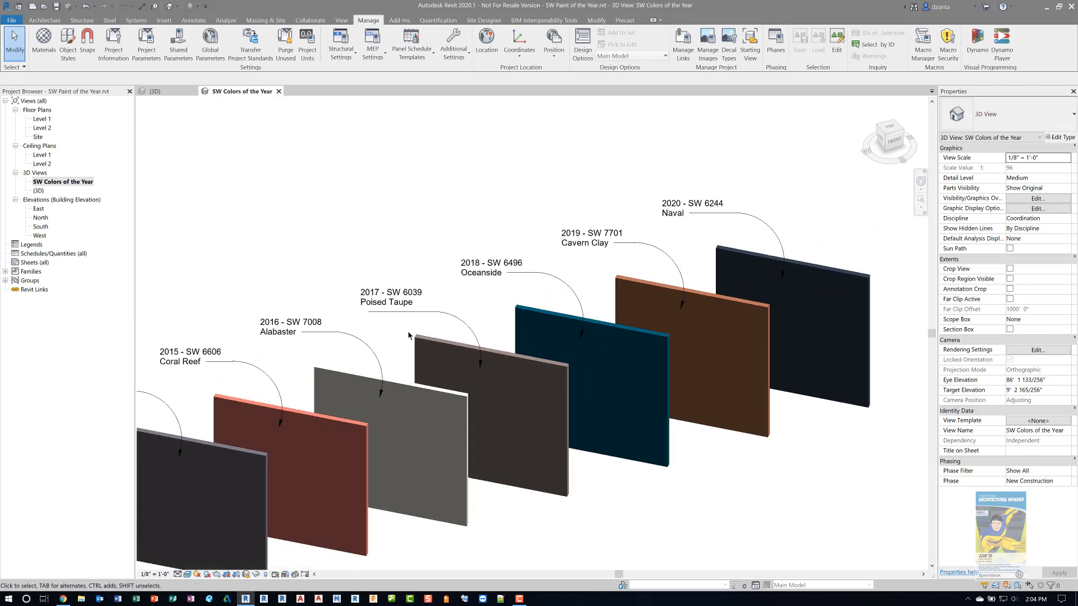
scroll(564, 365, "down", 1)
middle_click_drag(667, 452, 723, 412)
middle_click_drag(728, 468, 712, 461)
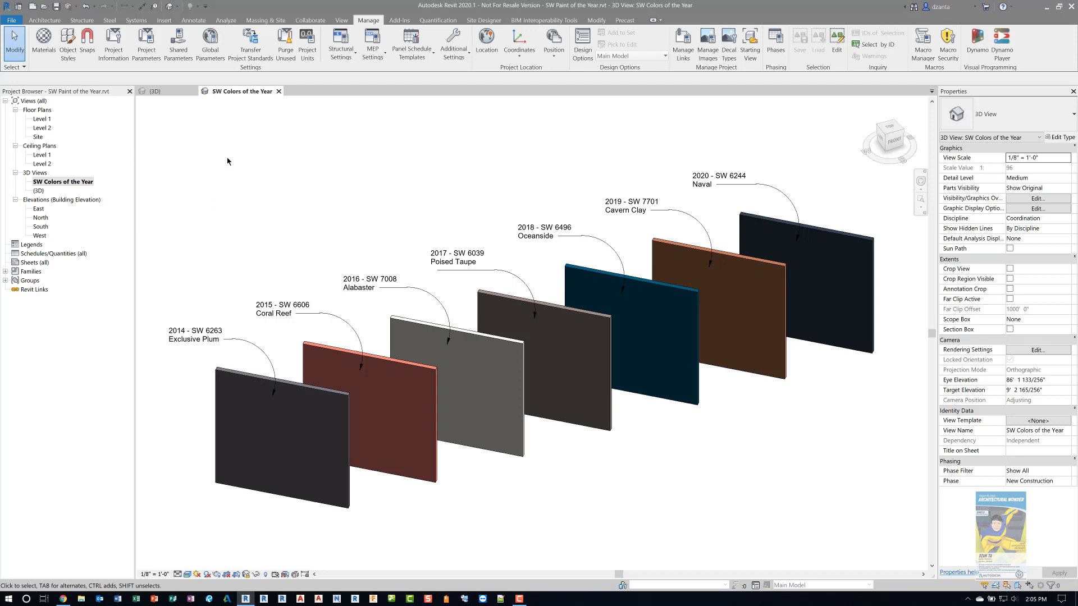
Step: Create a new project without saving the current paint color project
left_click(45, 20)
left_click(11, 20)
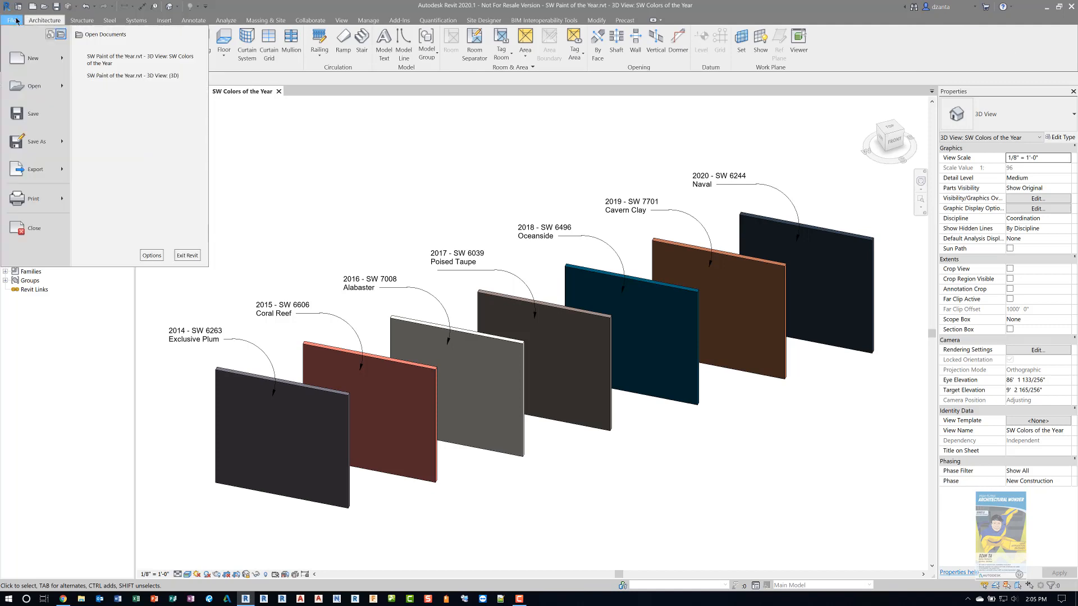
mouse_move(33, 57)
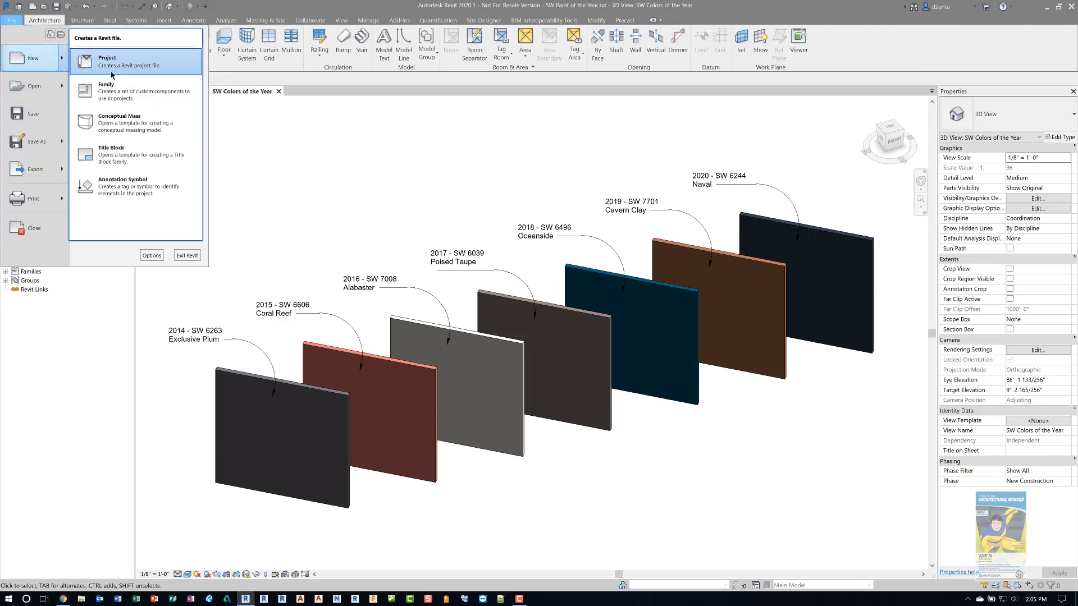
left_click(111, 68)
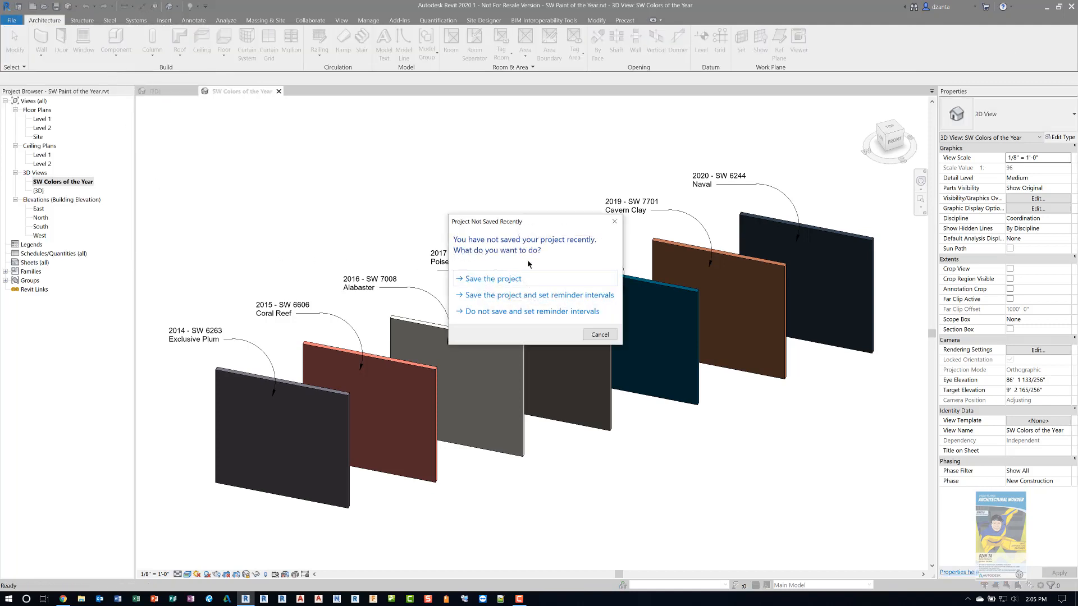
left_click(600, 335)
left_click(519, 310)
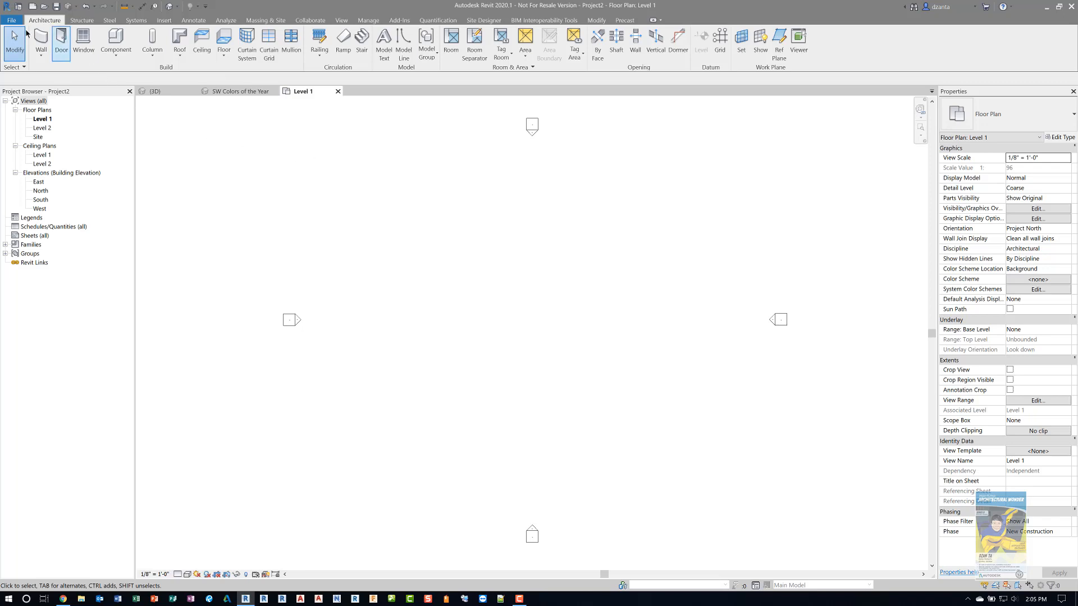
Step: Draw a 20-foot Generic - 8" wall at a 45° angle in the Level 1 floor plan
left_click(41, 39)
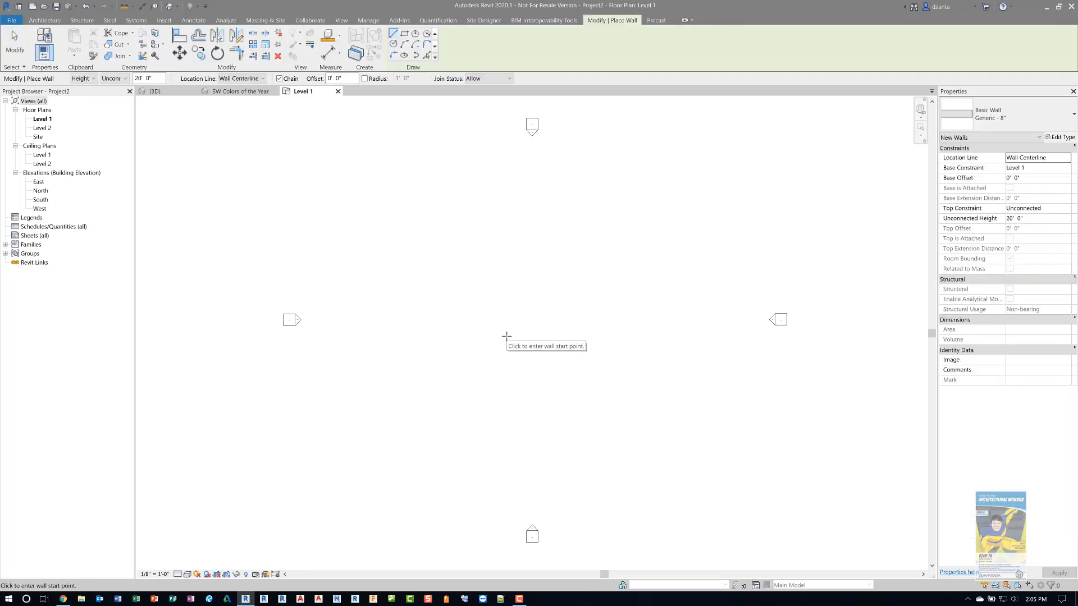
left_click(425, 304)
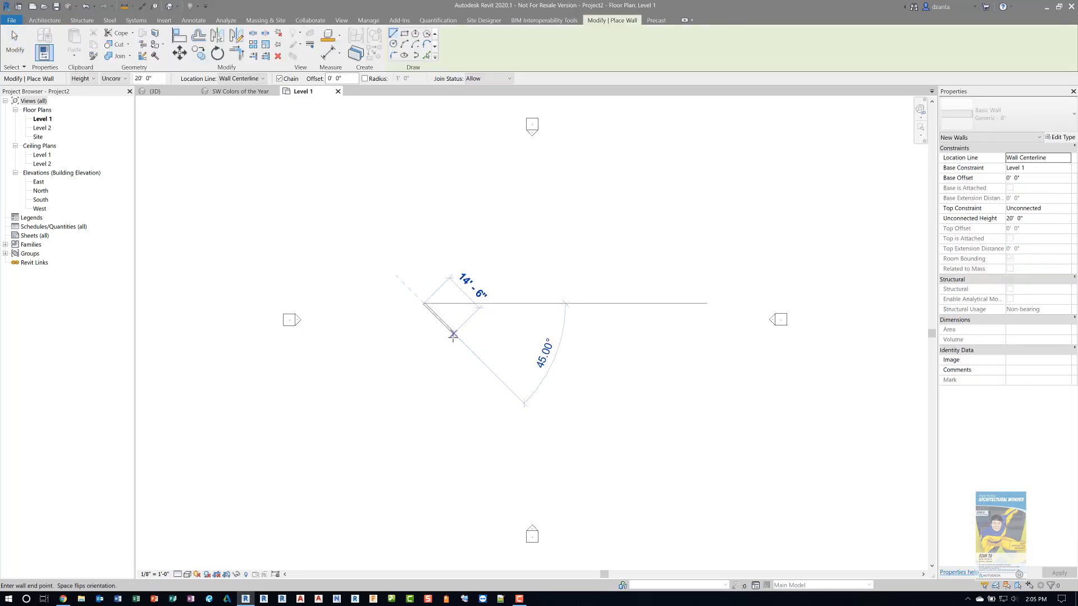
type("20")
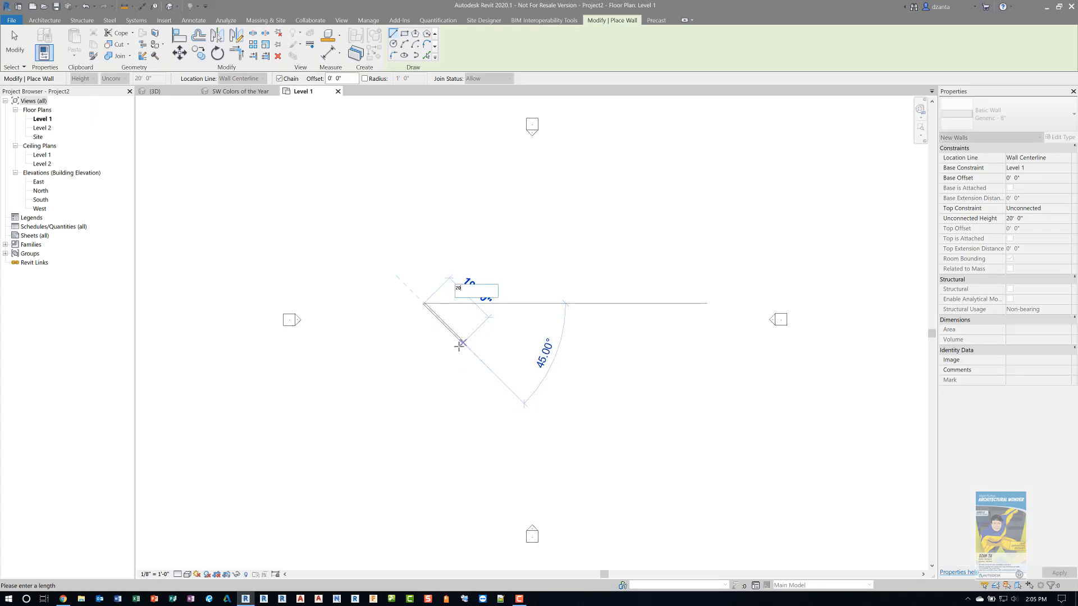
key("Return")
key("m")
key("b")
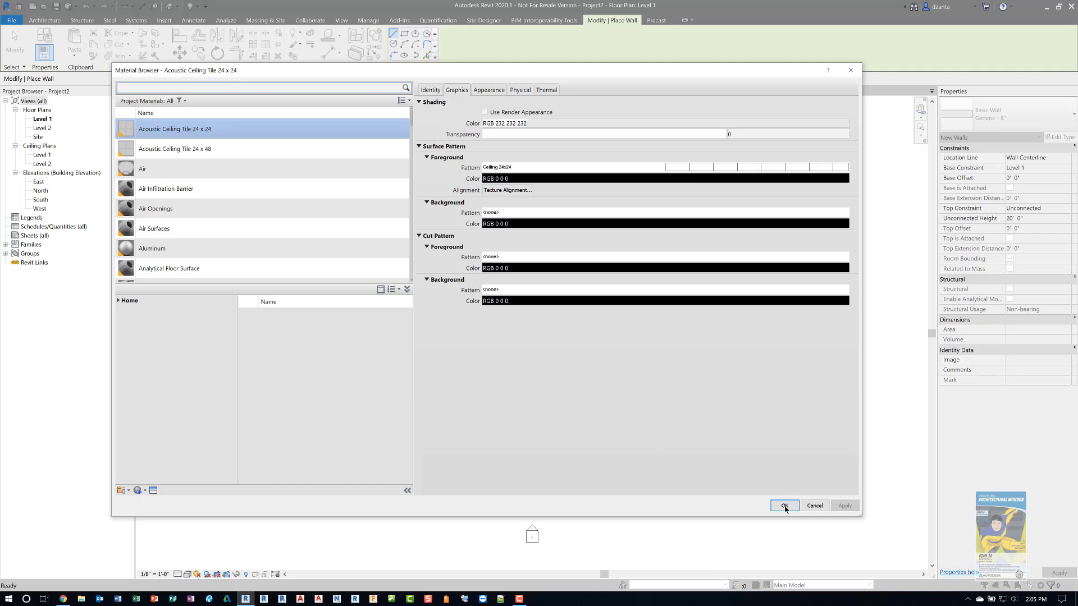
left_click(777, 499)
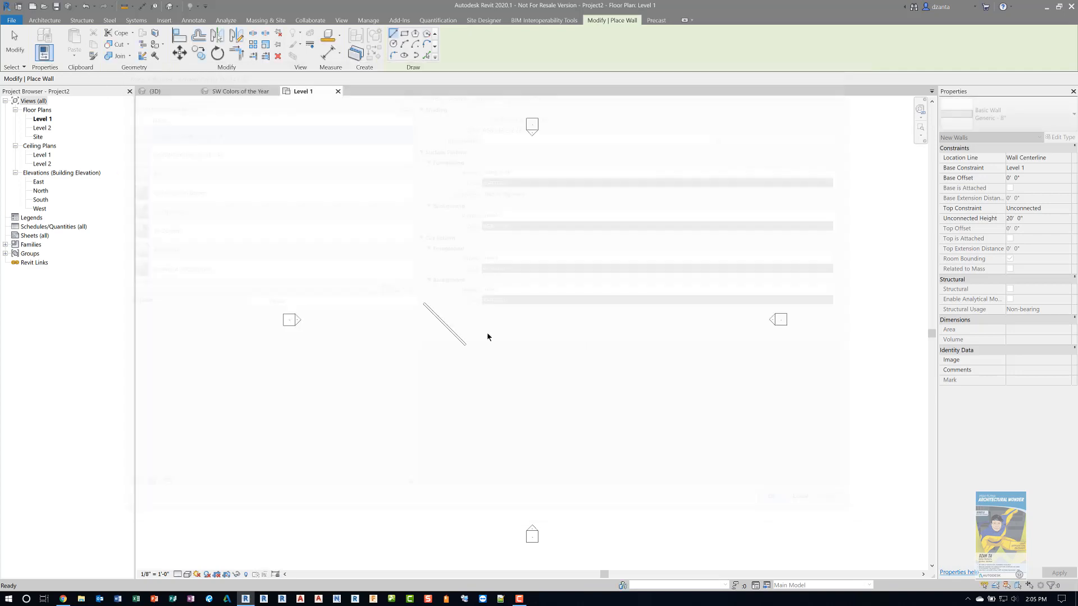
Step: Create a linear array of 7 walls from the diagonal wall, spread to the east with the end point placing the last wall
key("Escape")
key("Escape")
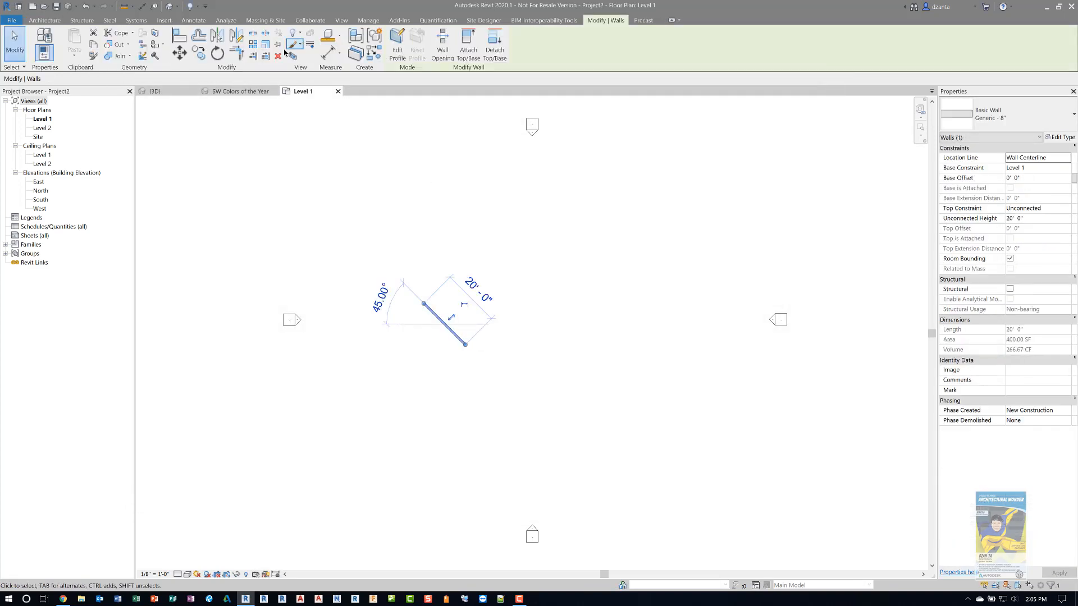
left_click(254, 45)
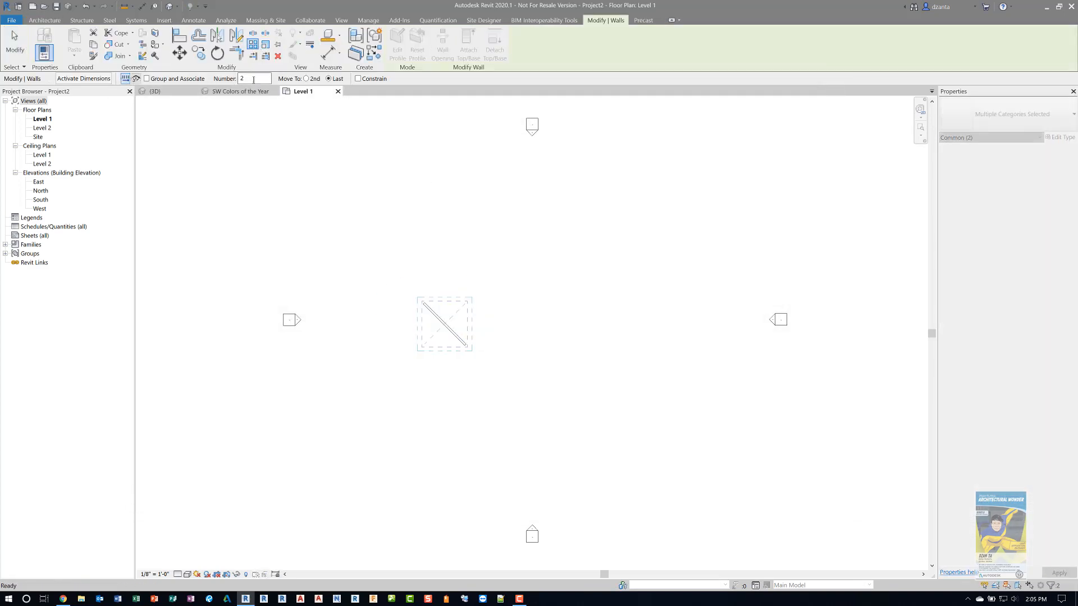
type("7")
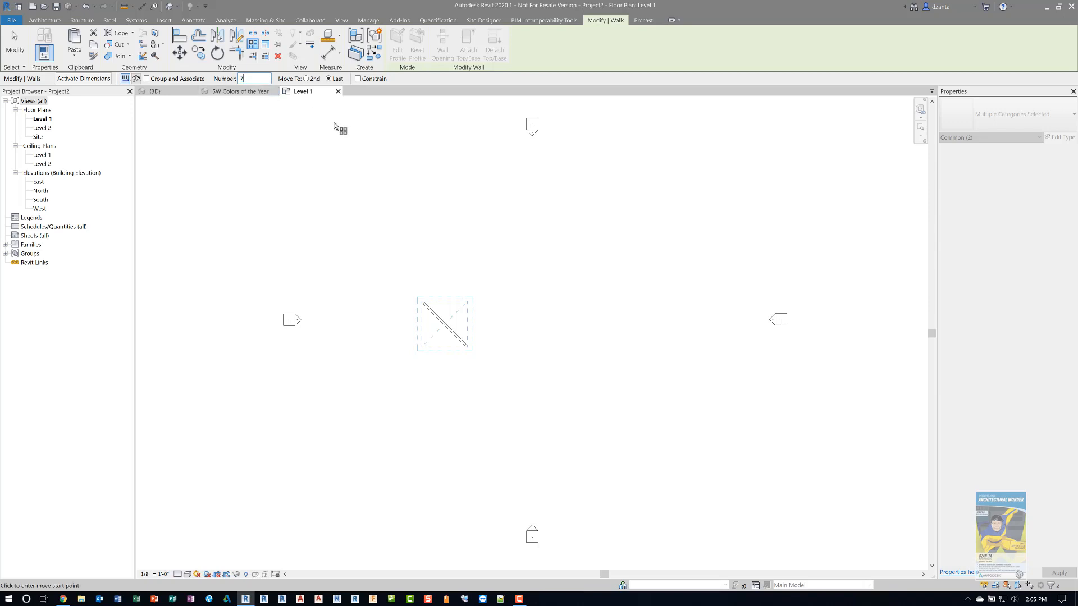
left_click(461, 326)
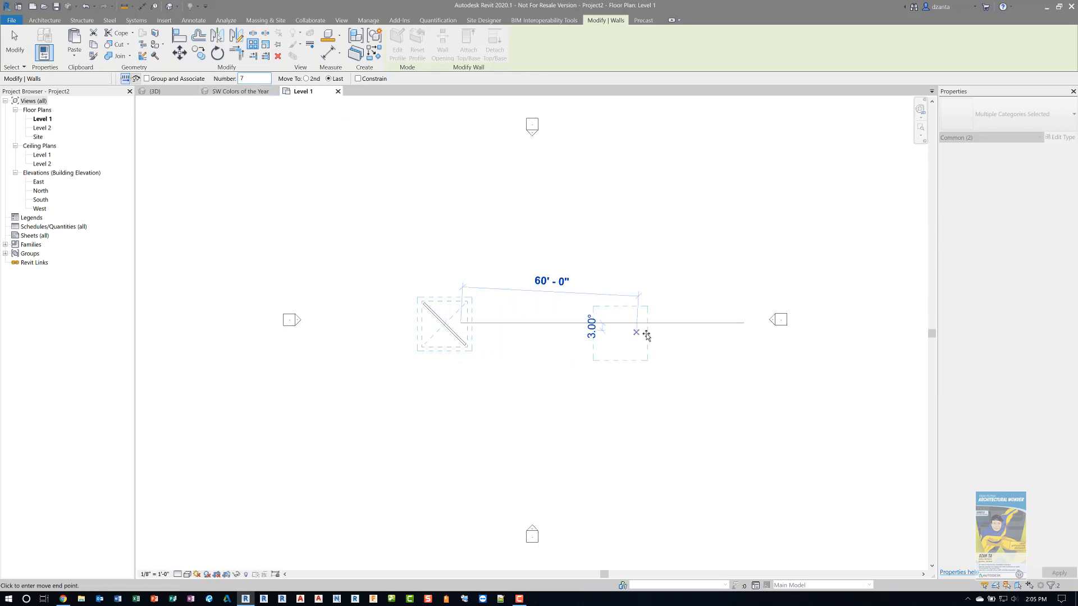
left_click(679, 328)
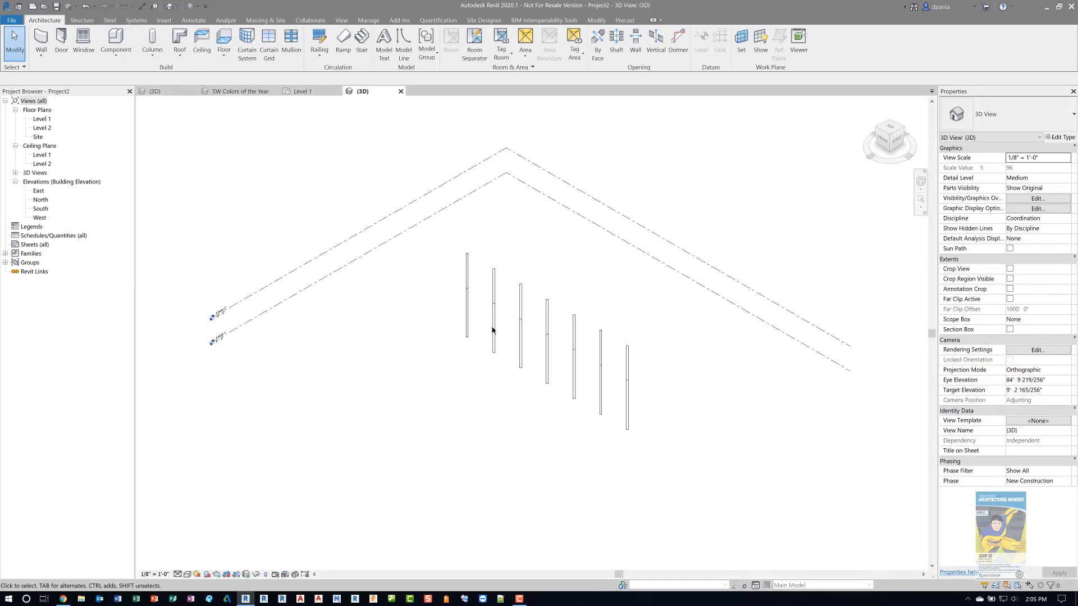
Step: In the default 3D view, orbit to face the row of walls from the front and set the current view as home
middle_click_drag(741, 444, 818, 397, "shift")
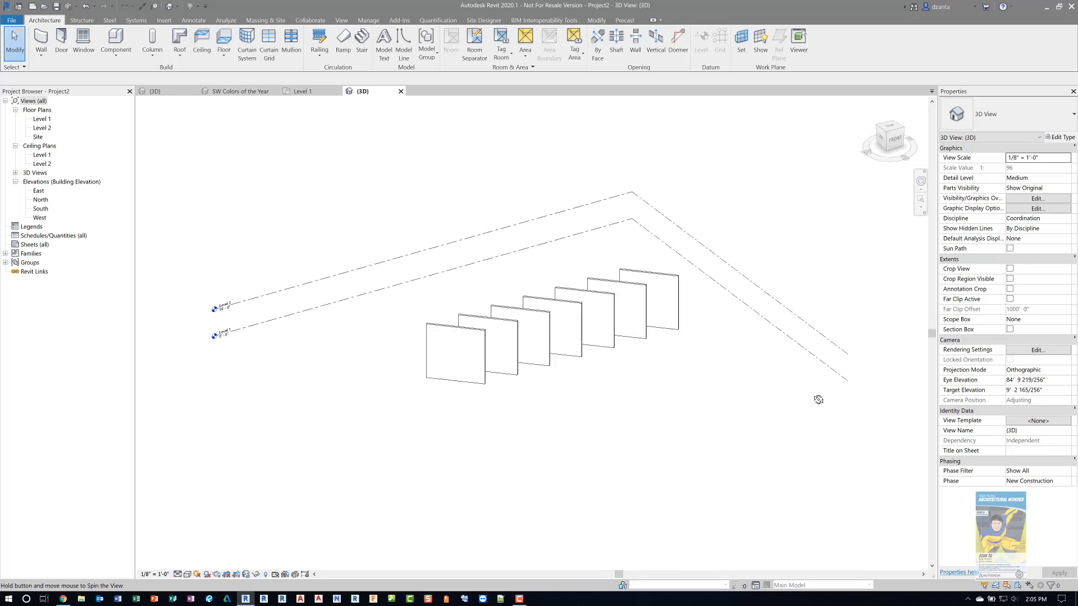
scroll(621, 346, "up", 3)
middle_click_drag(622, 346, 626, 414)
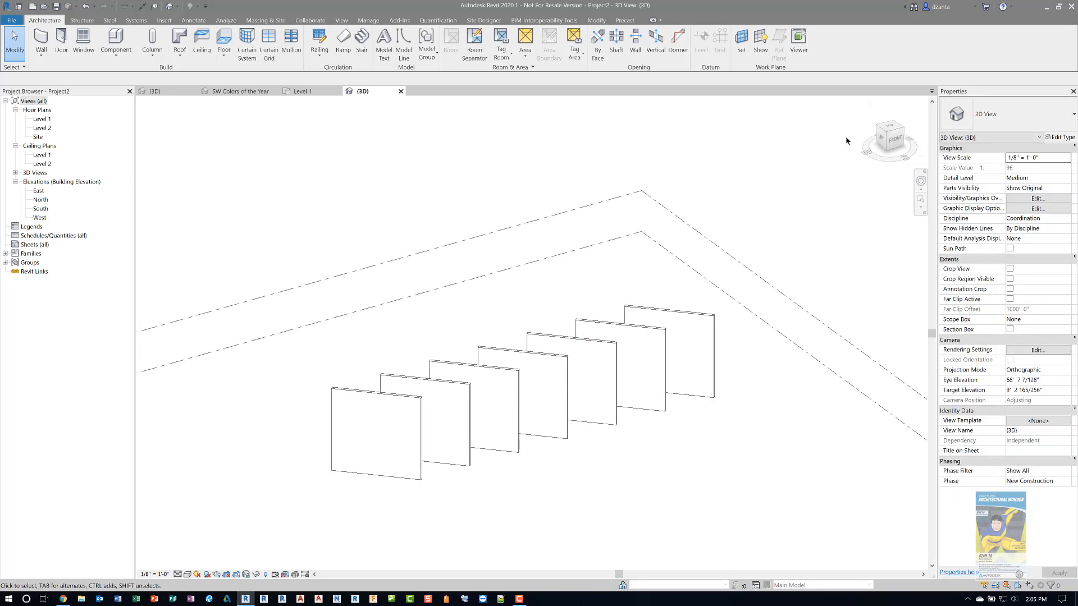
right_click(885, 141)
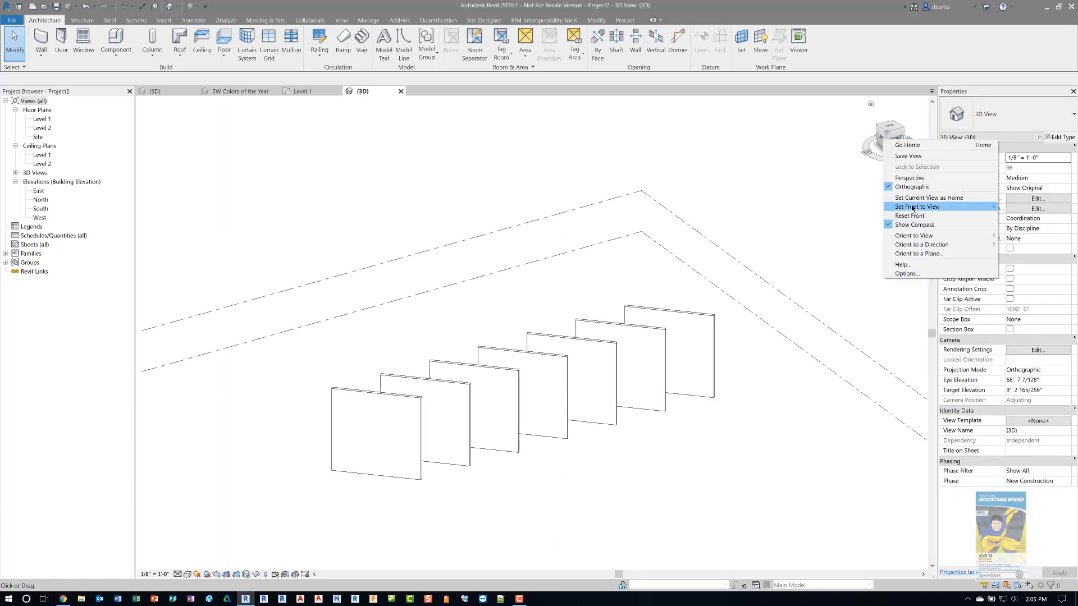
left_click(926, 198)
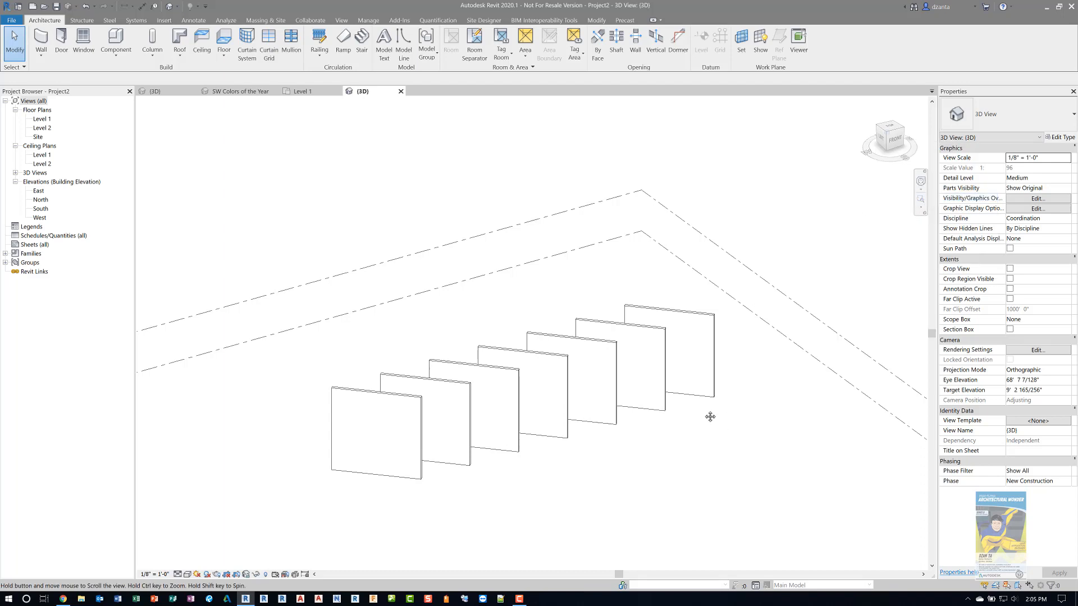
Step: Set the visual style of the 3D view to Shaded
middle_click_drag(709, 416, 686, 390)
scroll(580, 415, "up", 1)
middle_click_drag(586, 420, 613, 427)
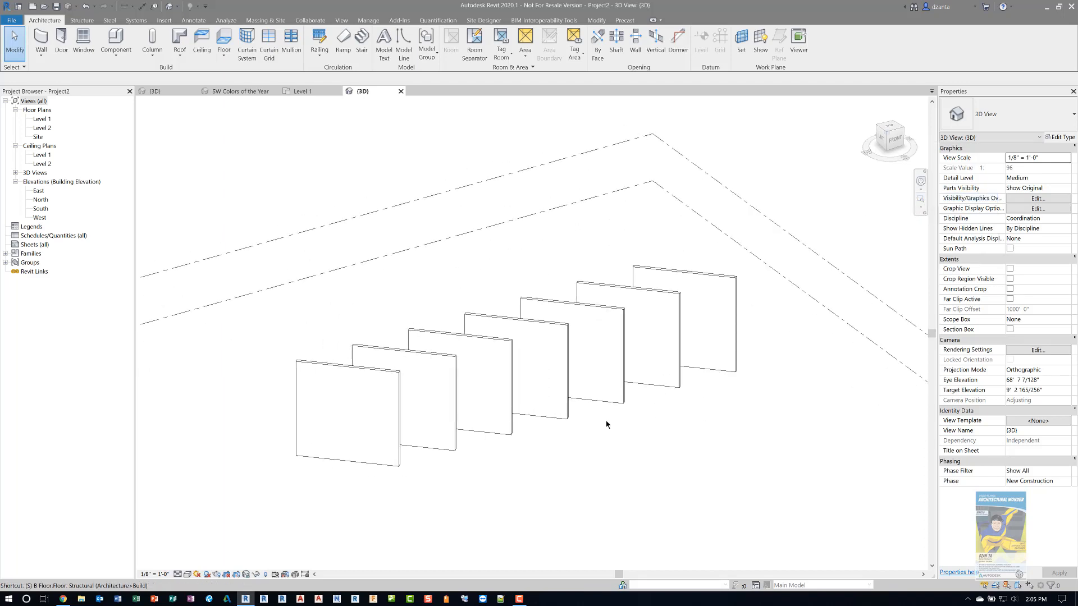
key("s")
key("d")
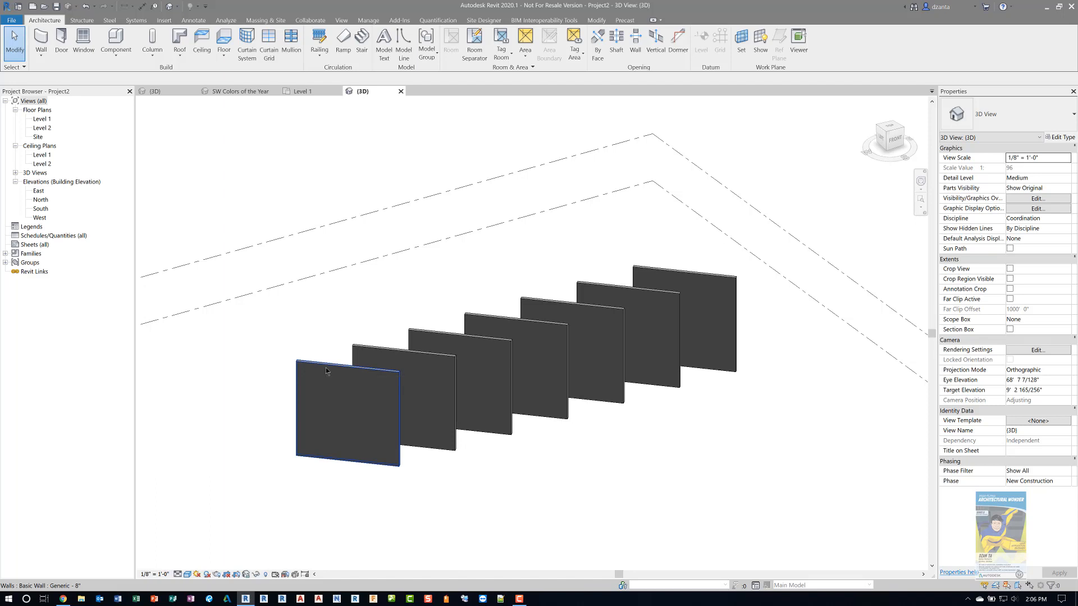
Step: Open the type properties of the frontmost Generic - 8" wall
scroll(346, 411, "up", 2)
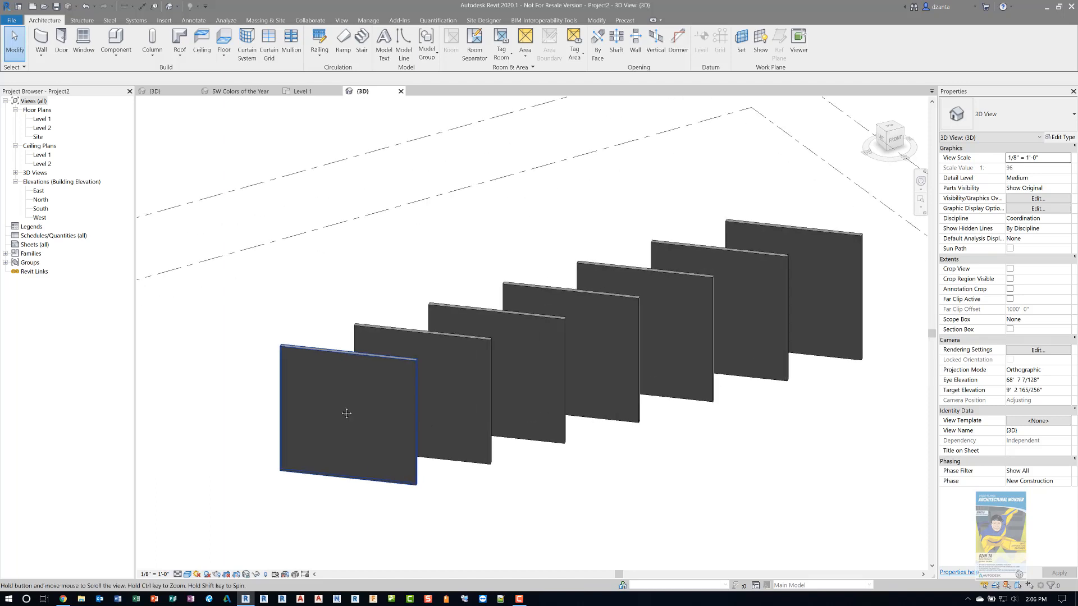
middle_click_drag(347, 423, 312, 396)
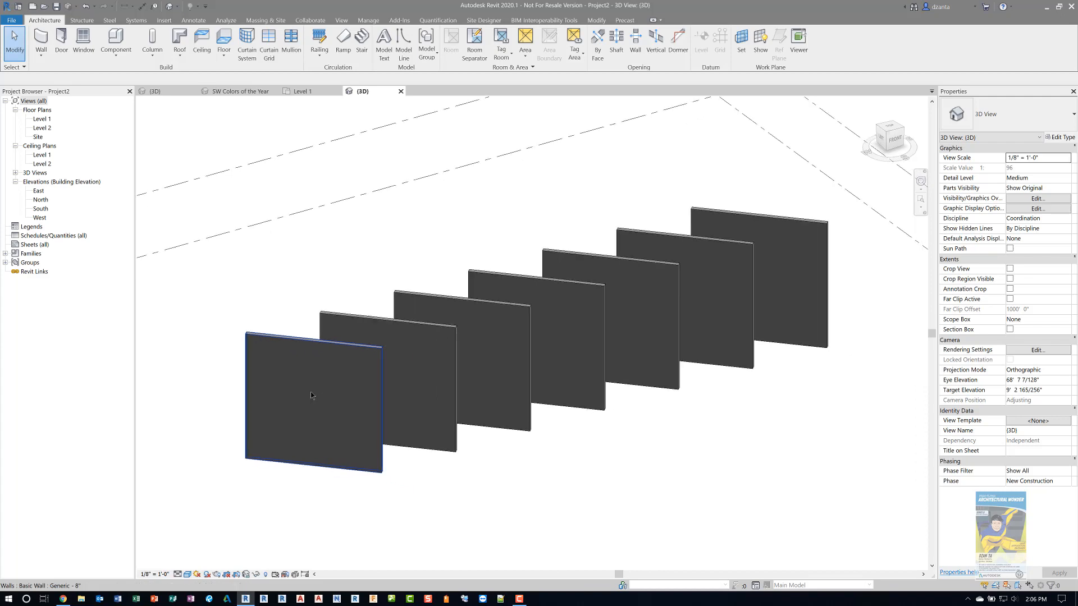
left_click(282, 352)
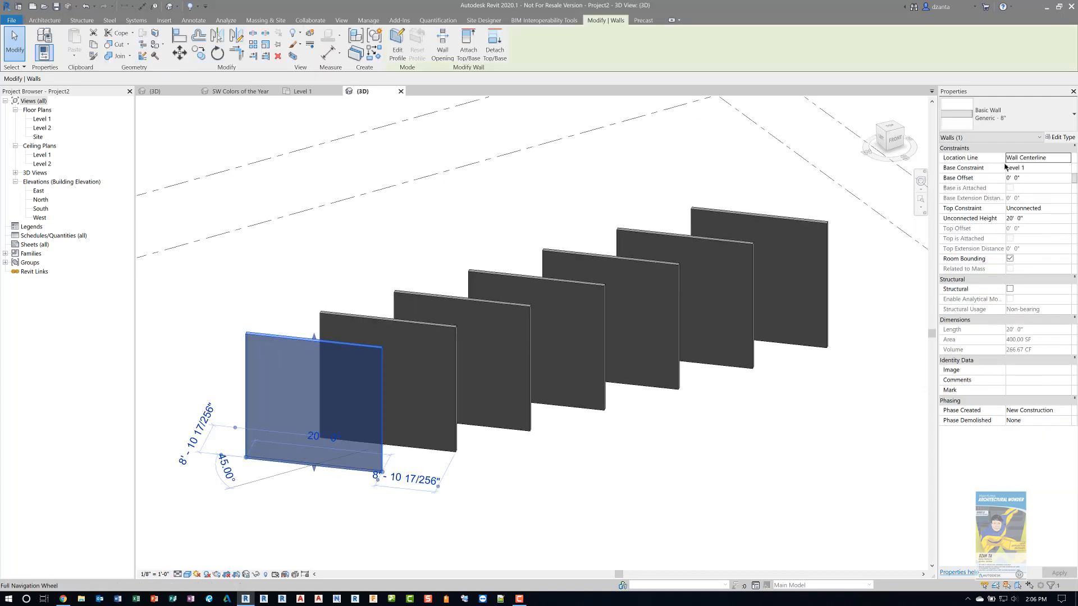
left_click(1060, 137)
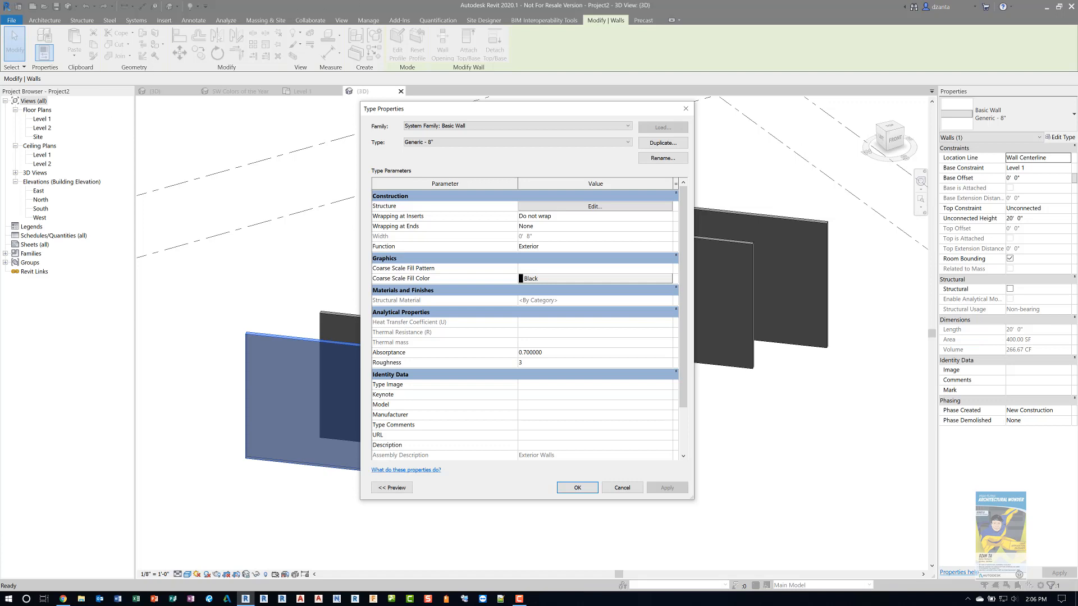
Step: Switch to the web browser and review the Sherwin-Williams color pages from Exclusive Plum SW 6263 through Naval SW 6244
left_click_drag(0, 73, 518, 2)
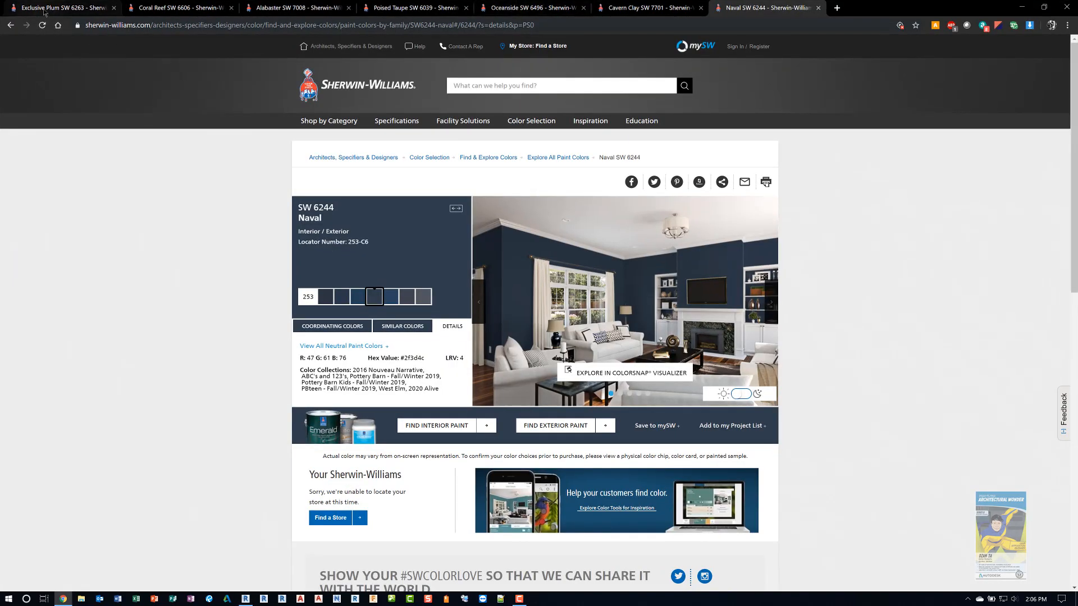
left_click(45, 9)
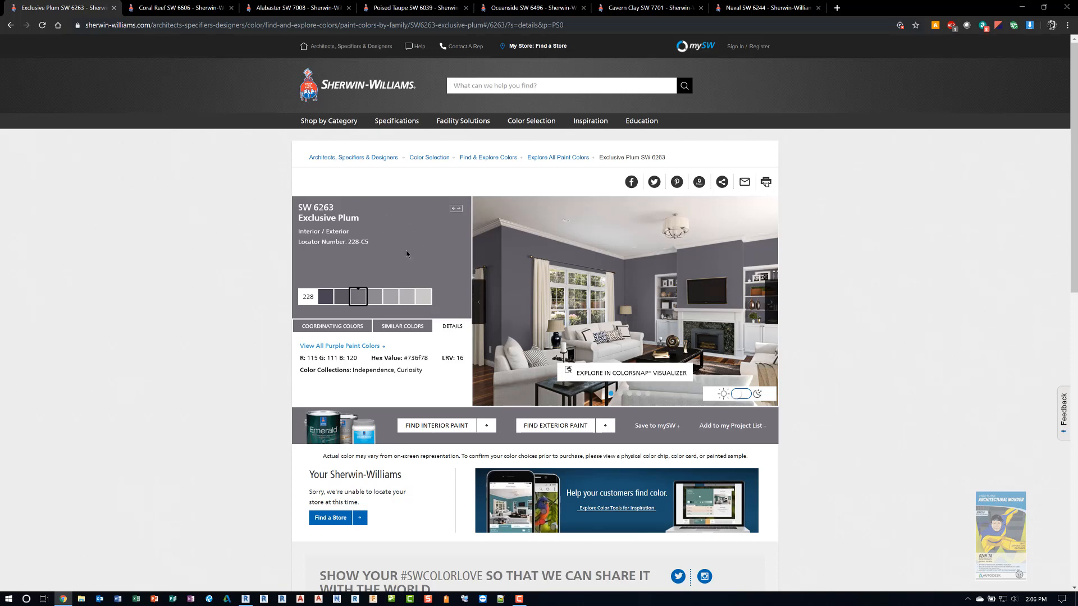
left_click(192, 13)
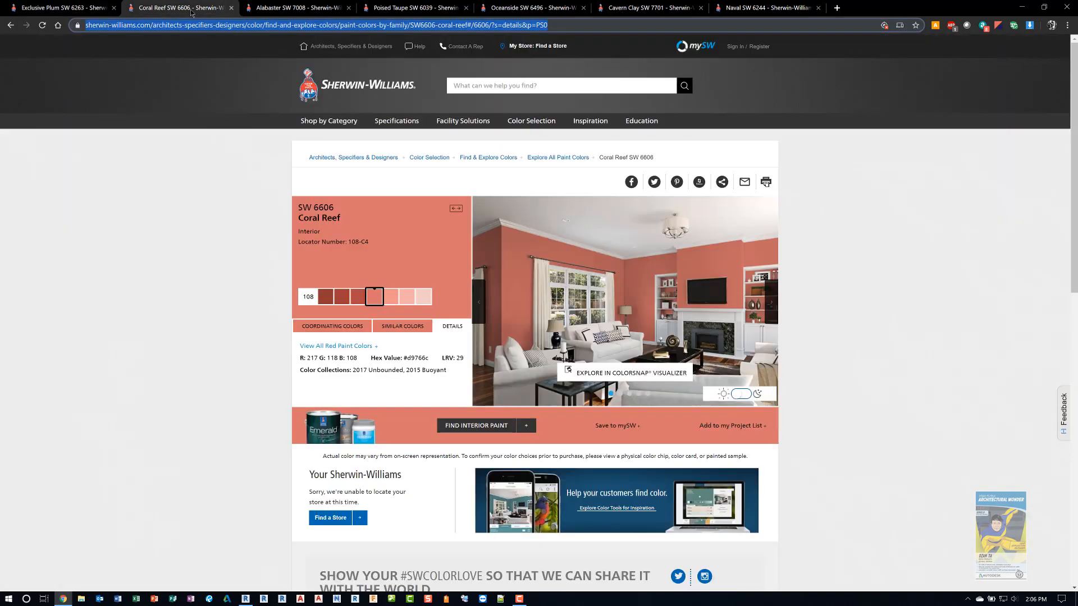
left_click(270, 13)
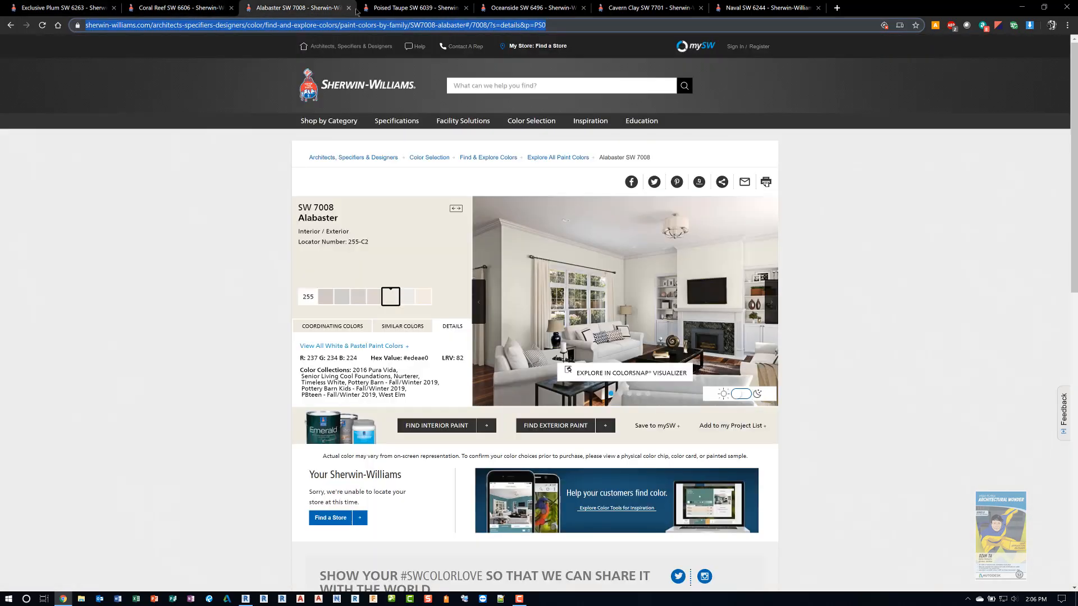
left_click(393, 12)
left_click(505, 13)
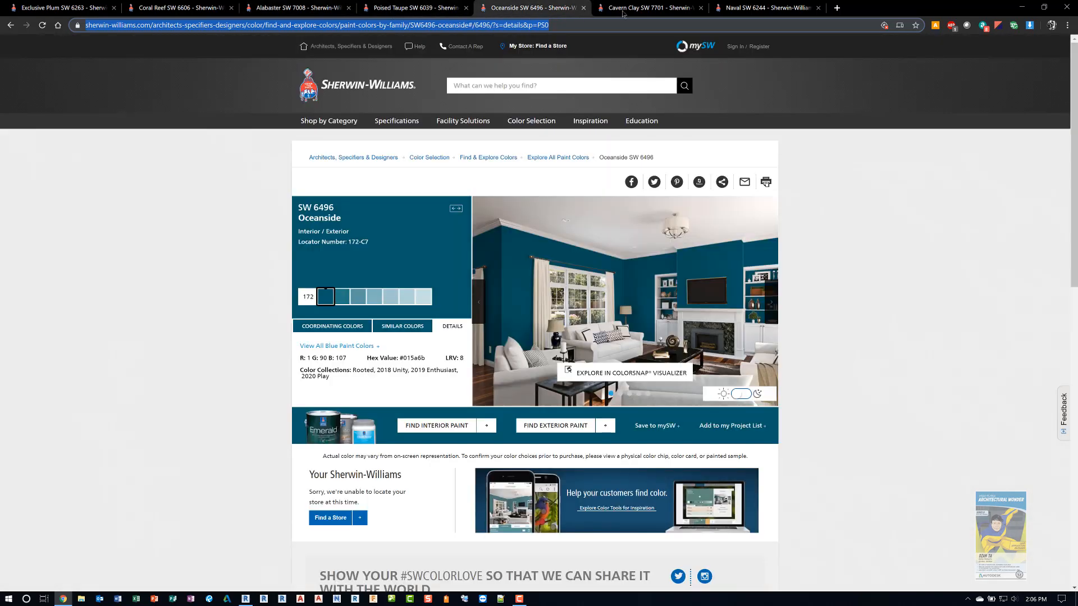
left_click(624, 12)
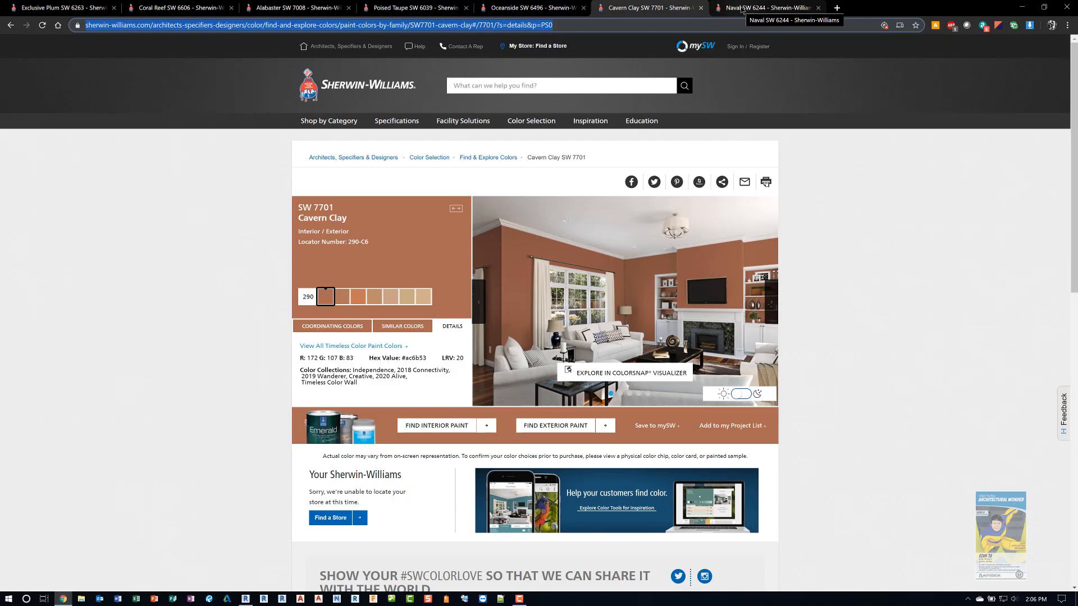
left_click(741, 10)
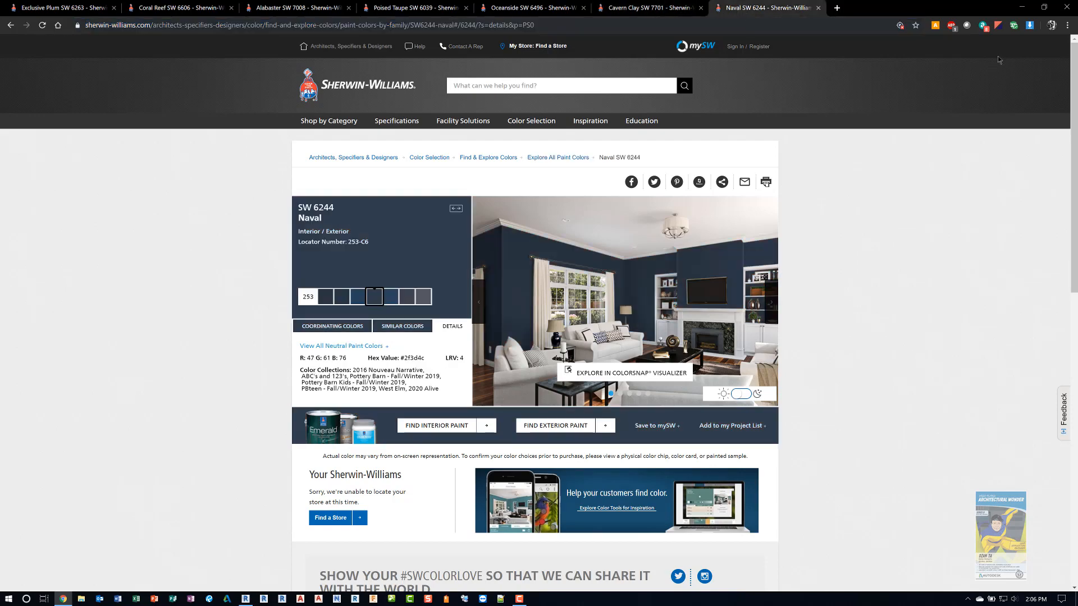
Step: In the web browser, search the Sherwin-Williams site for "sw 7", open Positive Red SW 6871 and show its color details
left_click(1021, 8)
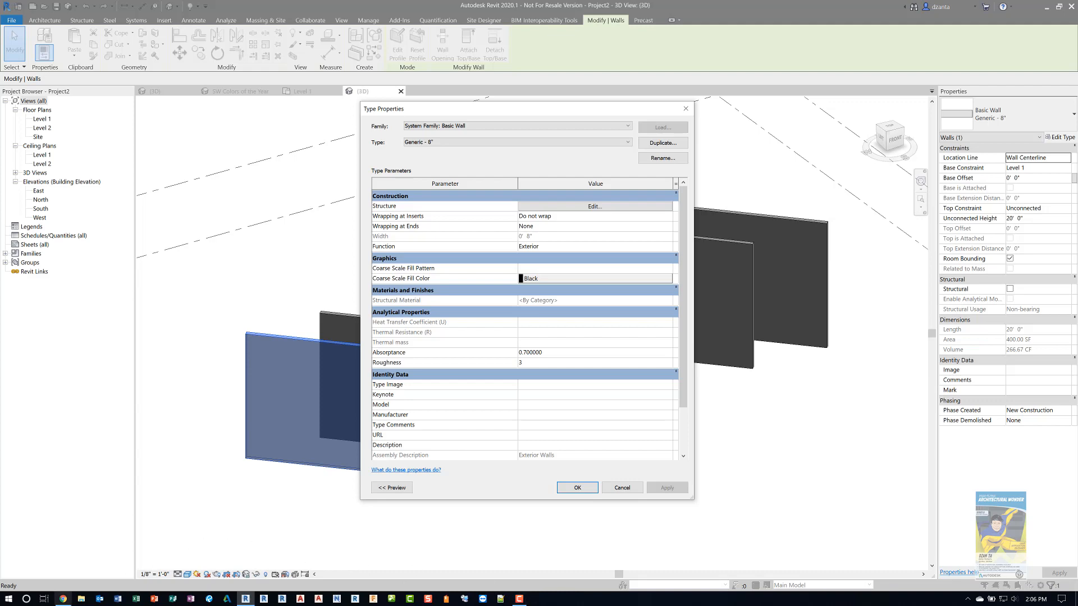
left_click(62, 599)
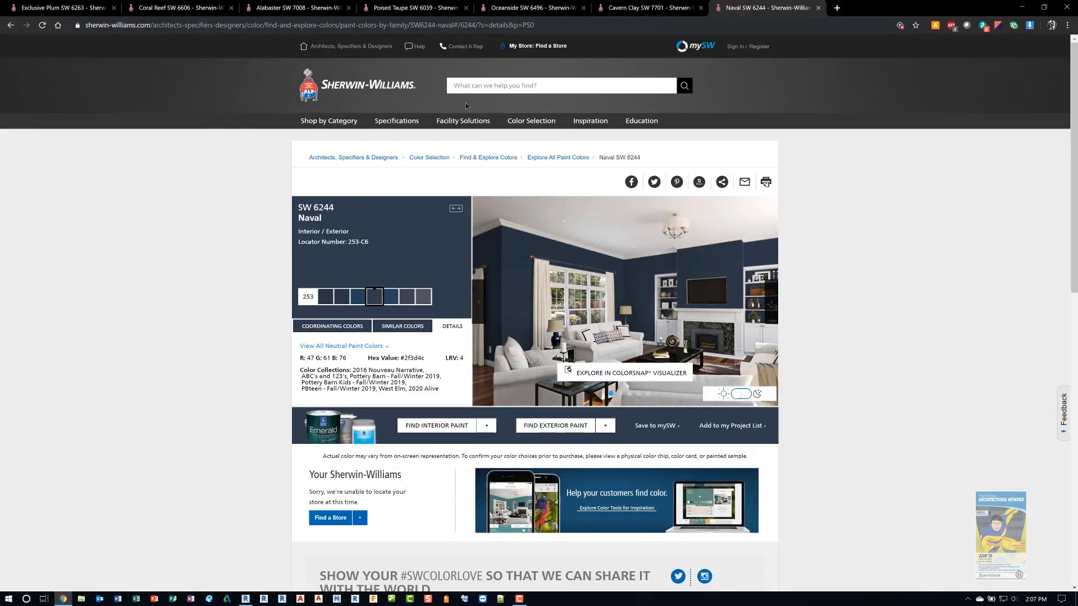
left_click(477, 84)
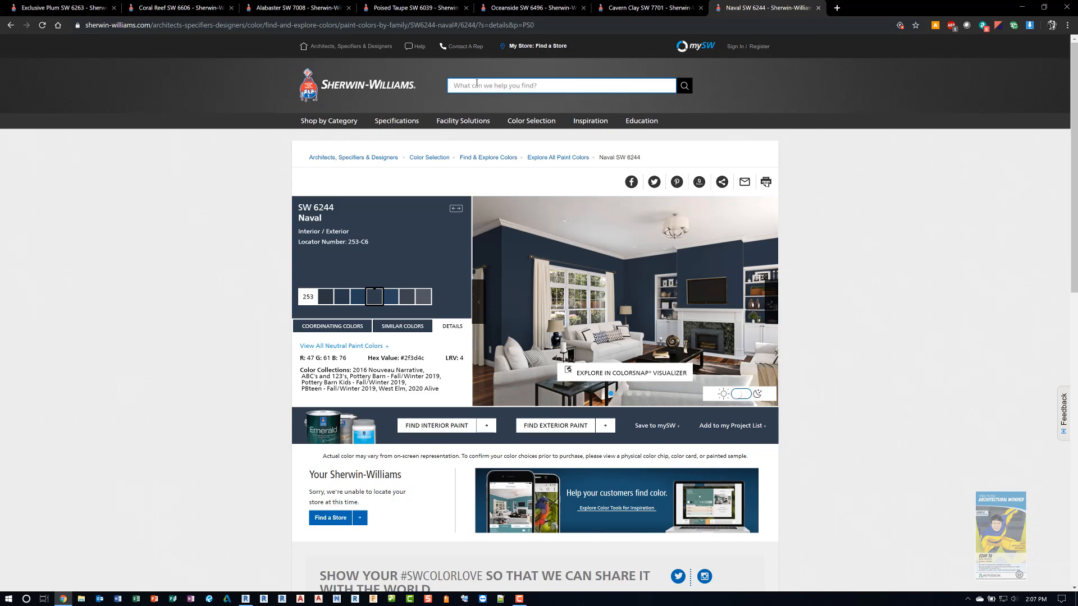
type("sw 7")
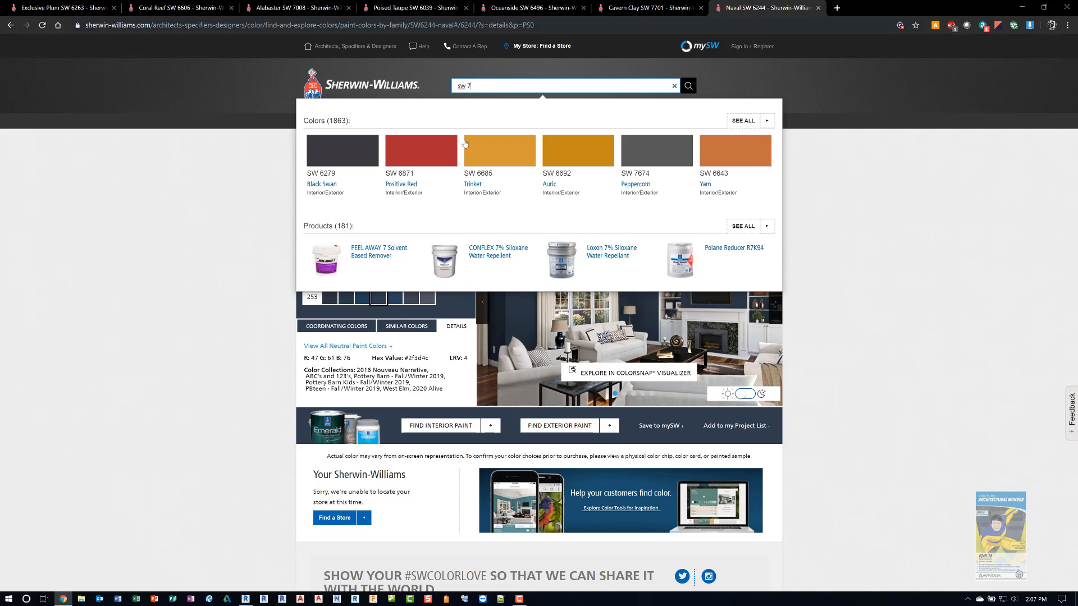
left_click(416, 158)
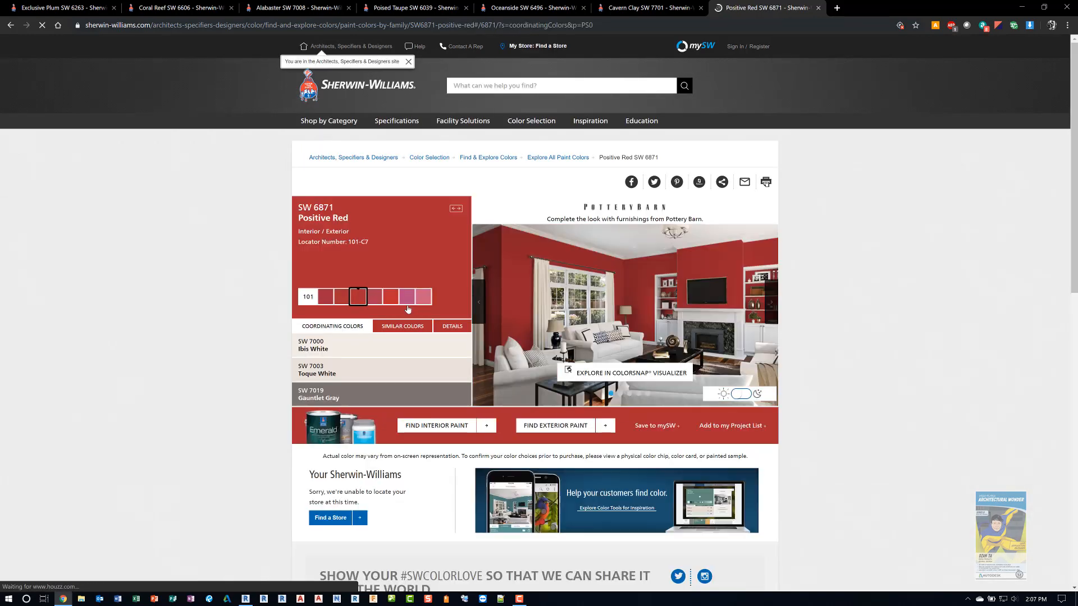
left_click(452, 327)
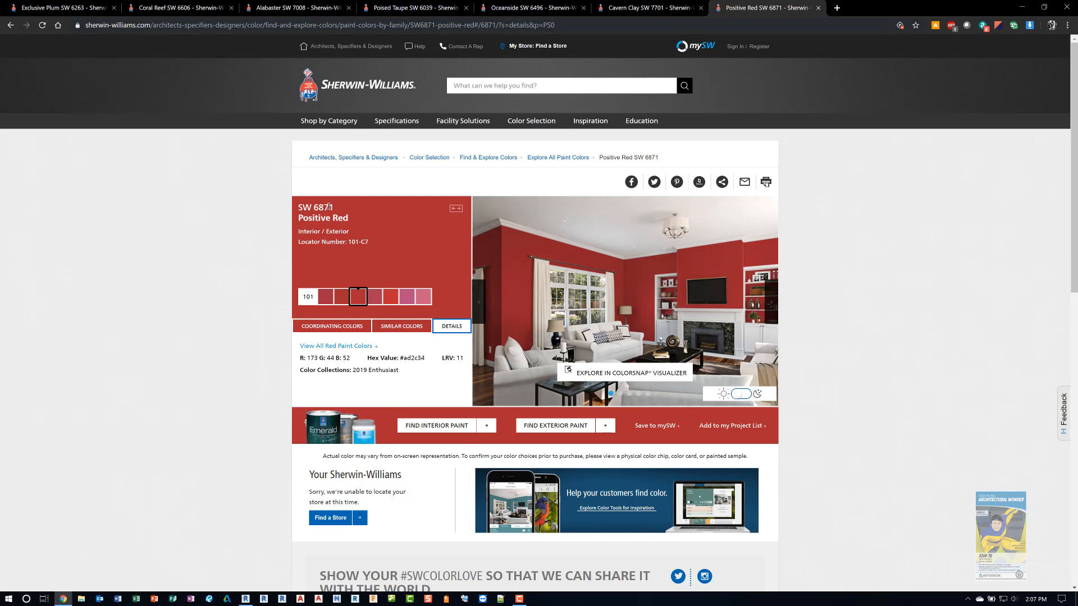
Step: Return to Revit and rename the Generic - 8" wall type as SW 6871
left_click(1022, 7)
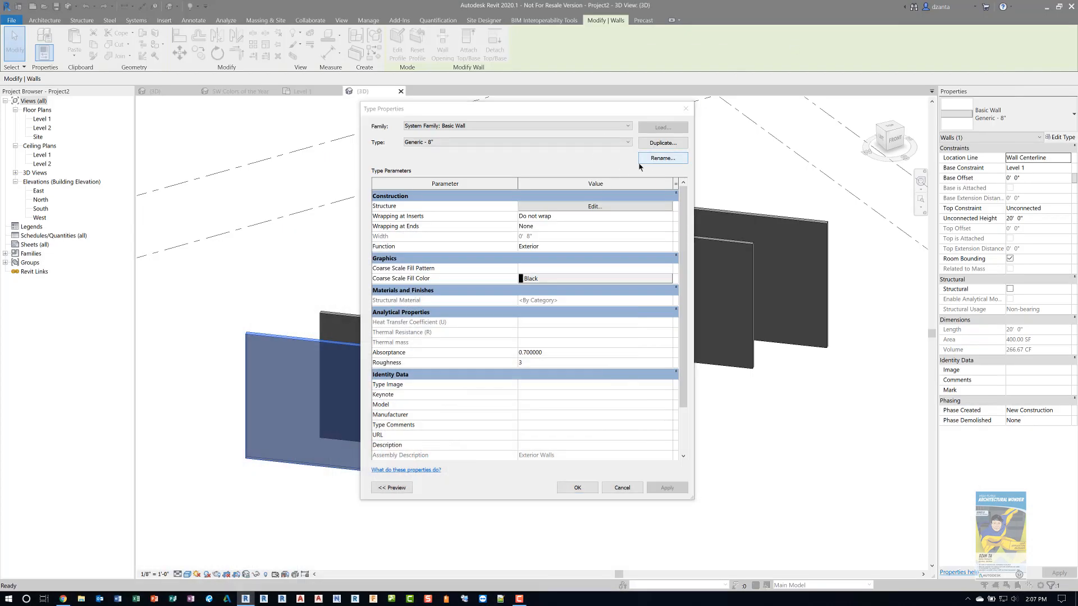
left_click(657, 158)
type("SW 6871")
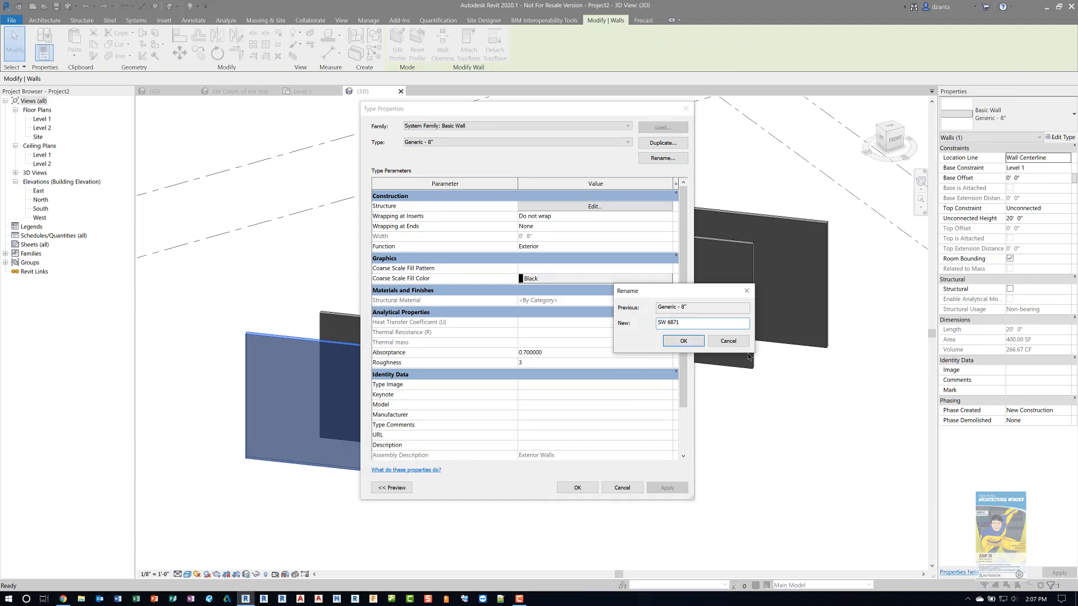
left_click(681, 341)
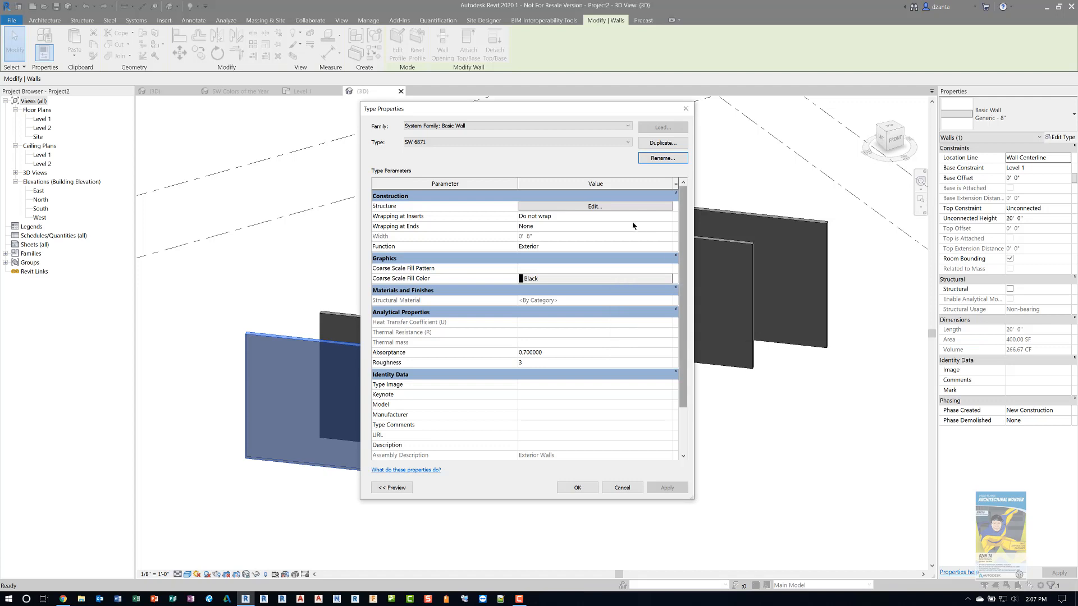
Step: In the wall type's assembly, open the material choice for the Structure layer and look through the project materials
left_click(595, 207)
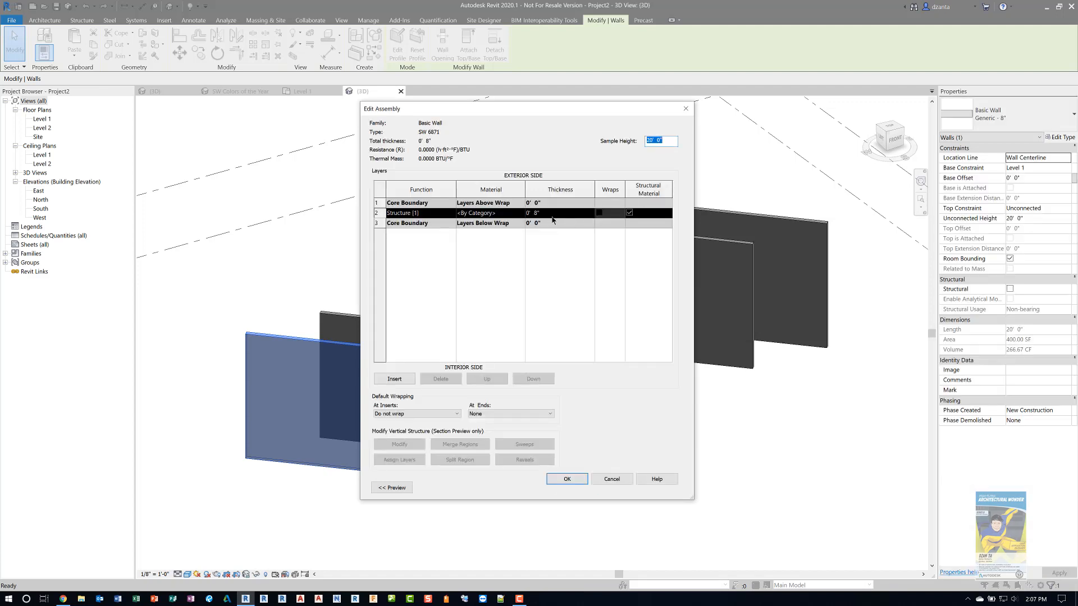
left_click(522, 213)
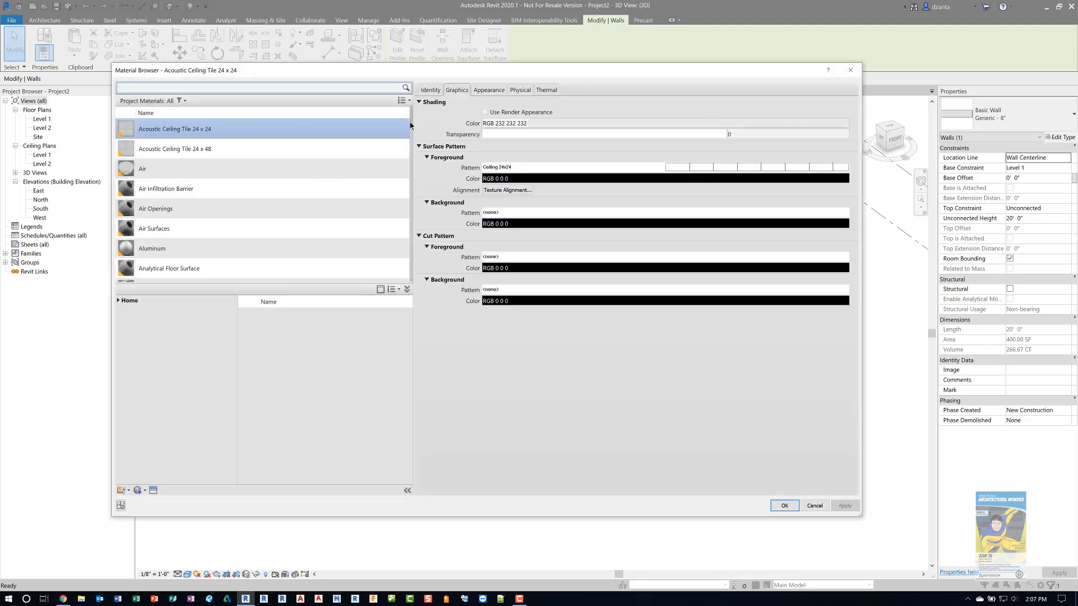
scroll(411, 125, "down", 2)
left_click_drag(412, 134, 425, 289)
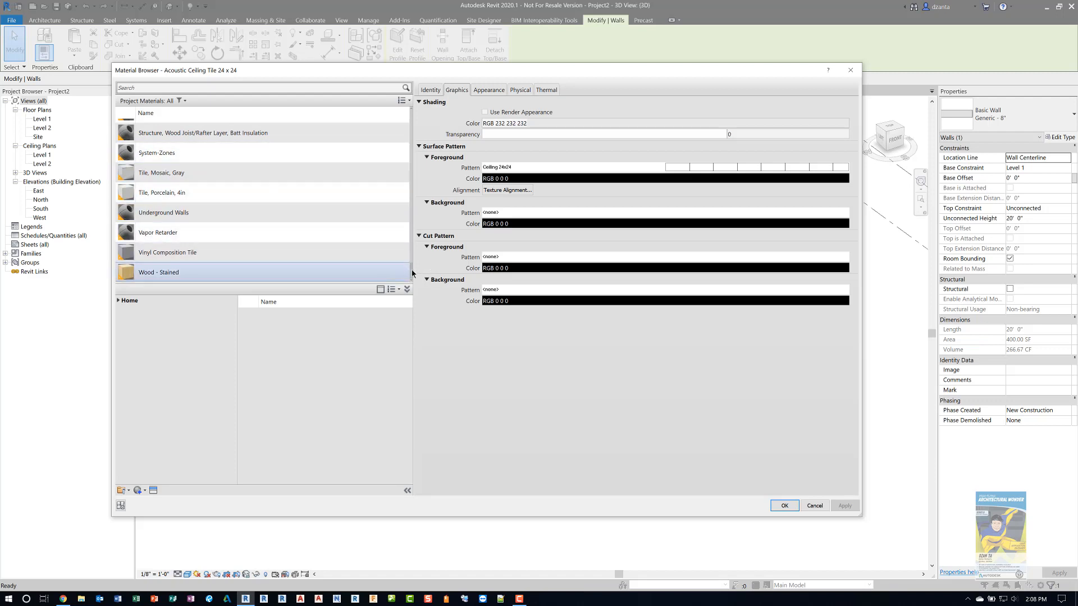
scroll(270, 138, "up", 1)
Step: Search the materials for "paint" and add the library's Paint material to the project
left_click(287, 88)
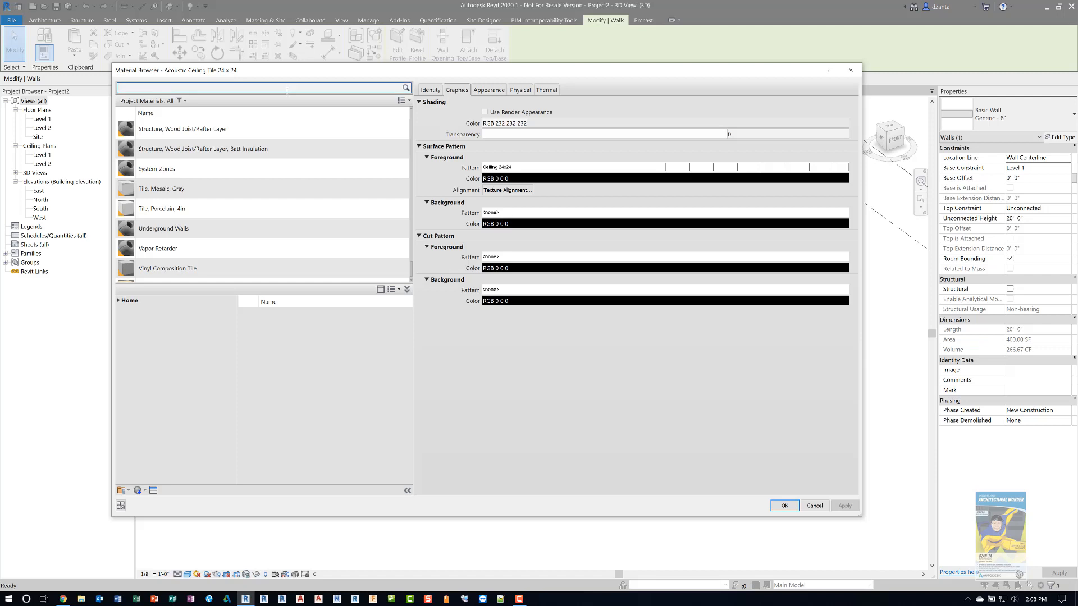
type("paint")
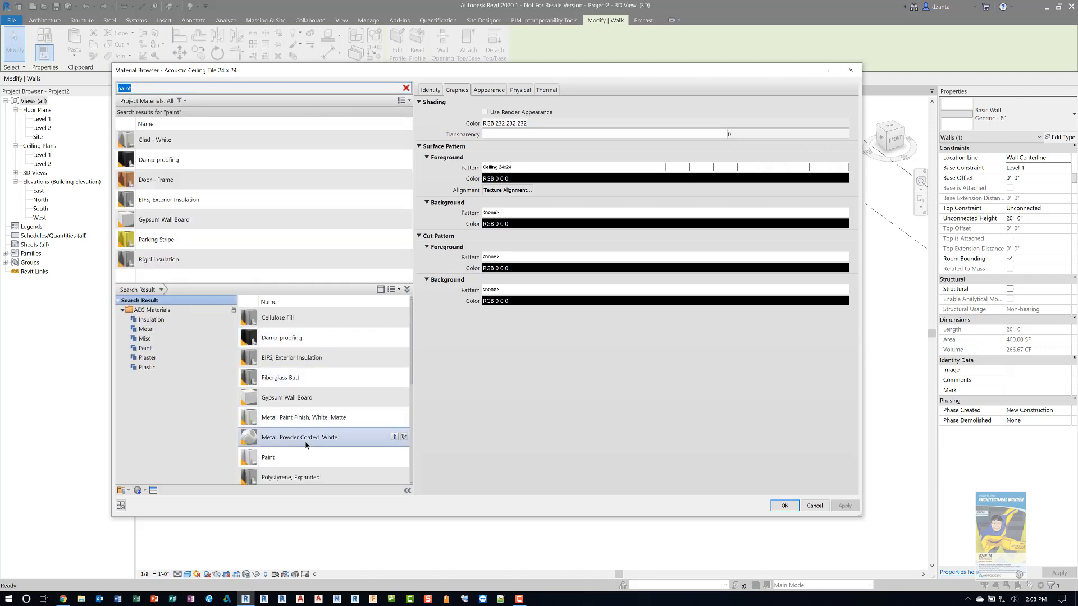
mouse_move(307, 455)
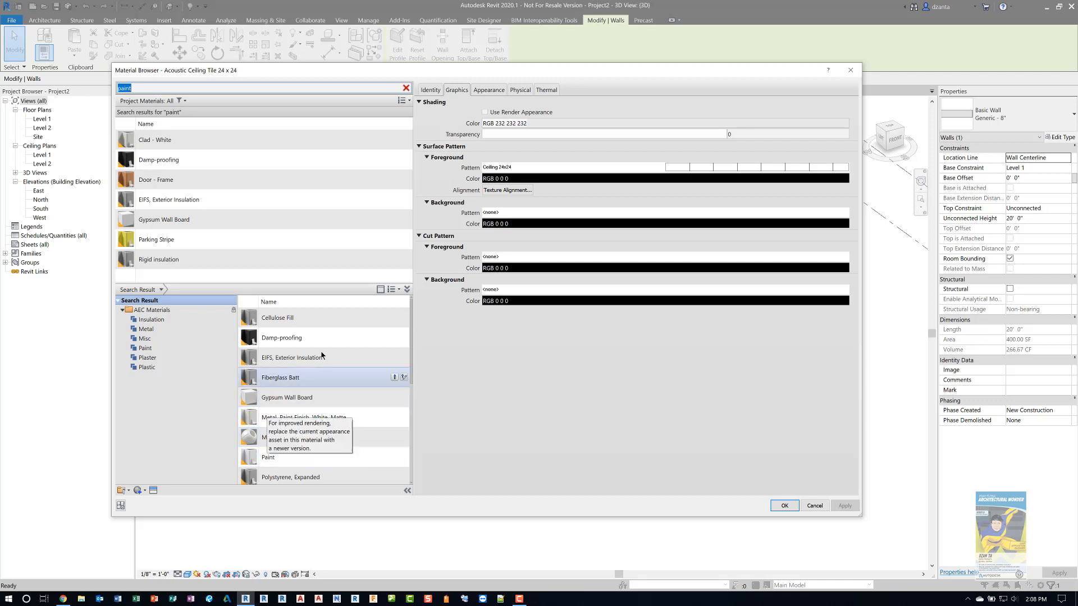
mouse_move(388, 453)
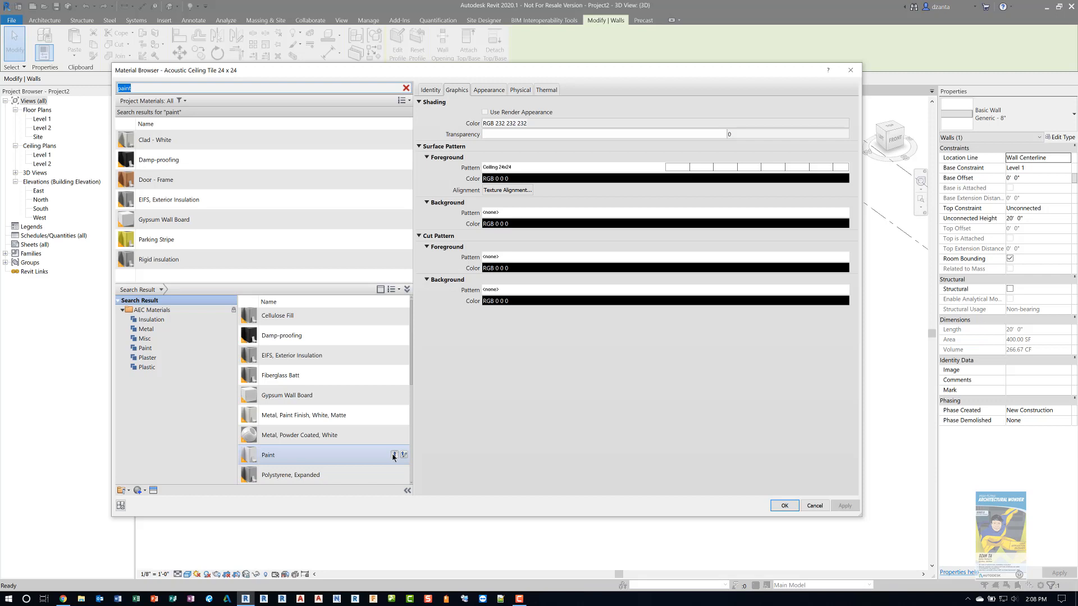
left_click(393, 455)
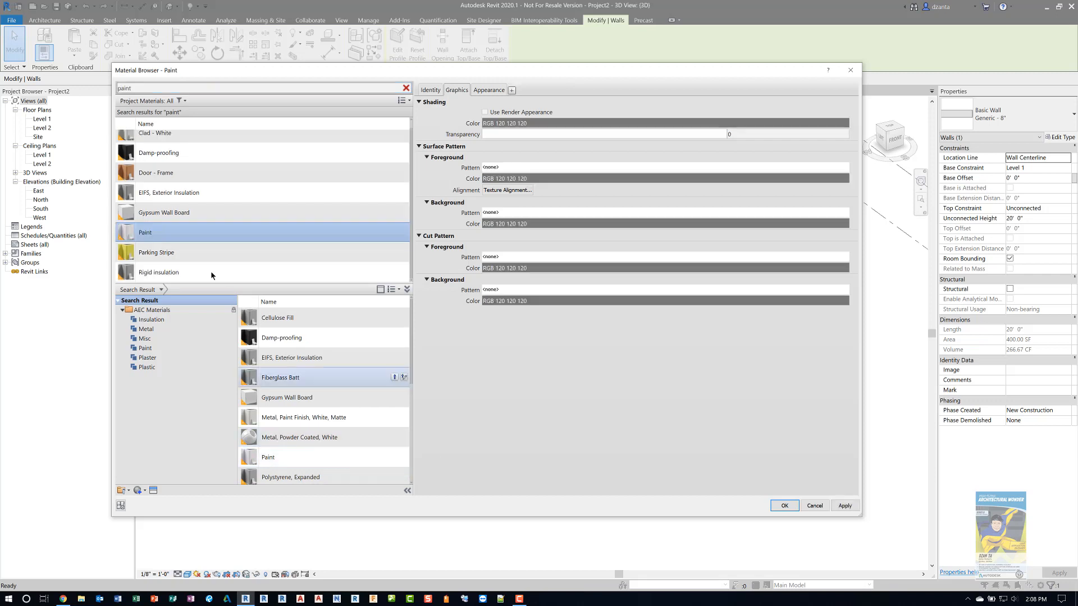
Step: Rename the added Paint material as SW 6871 Positive Red, checking the color name on the Sherwin-Williams page
right_click(179, 238)
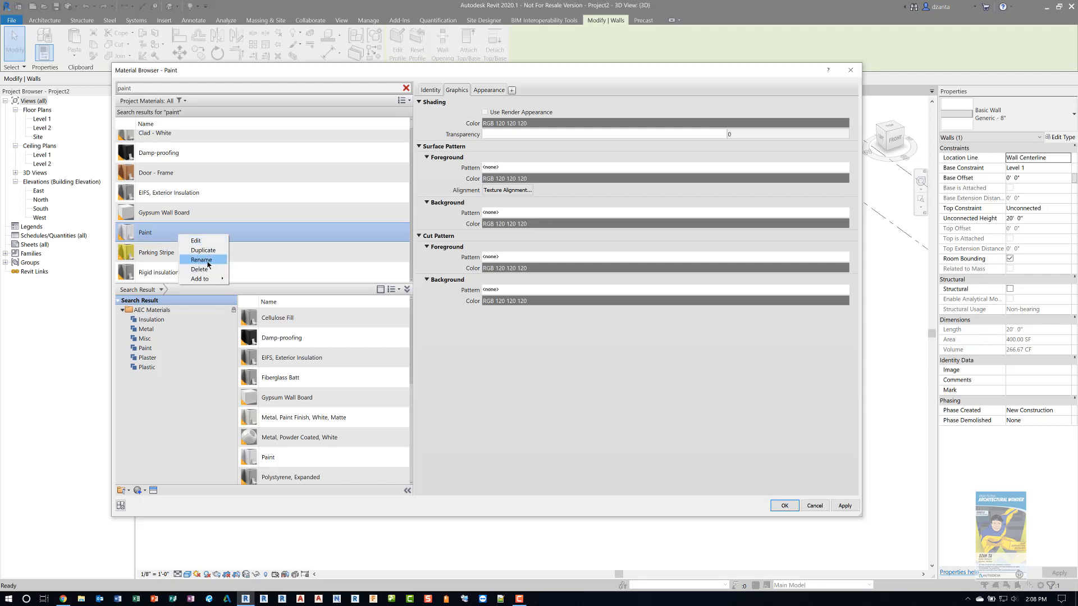
left_click(198, 264)
type("SW")
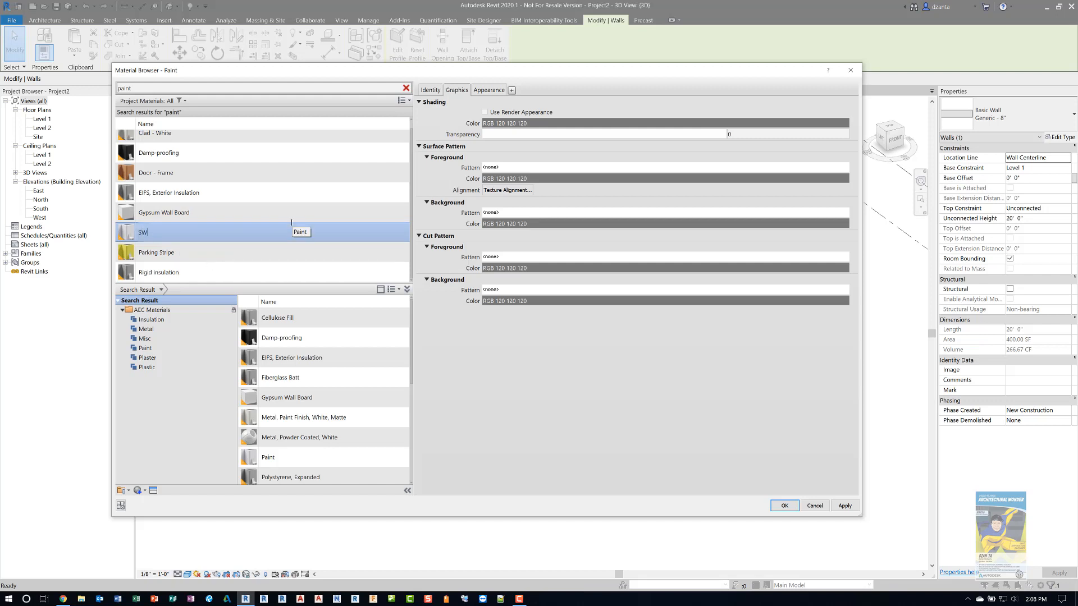
type(" 6871")
key("Return")
key("alt+Tab")
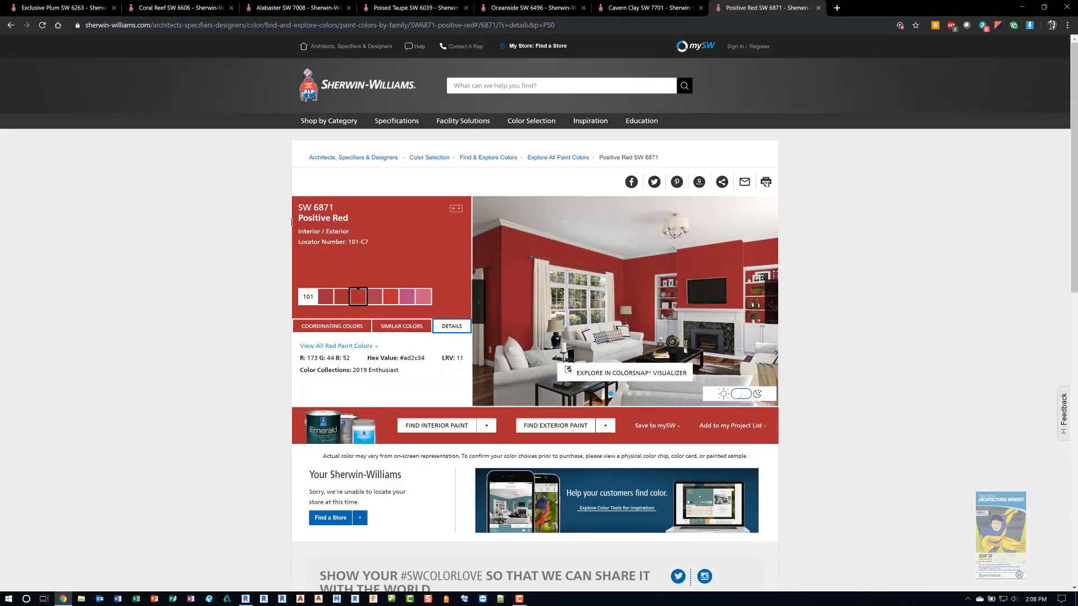
key("alt+Tab")
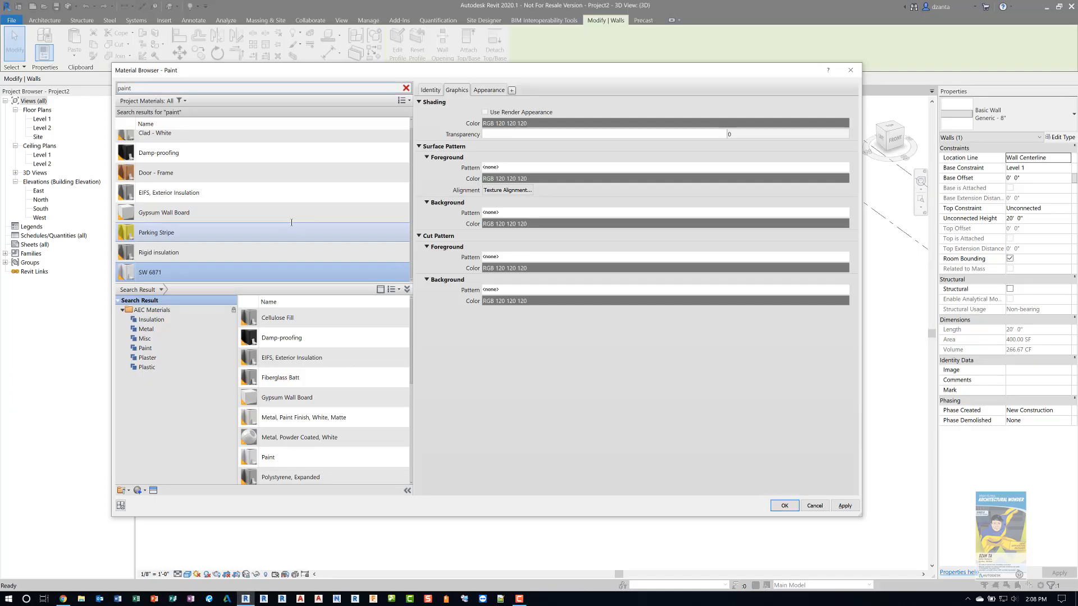
right_click(185, 274)
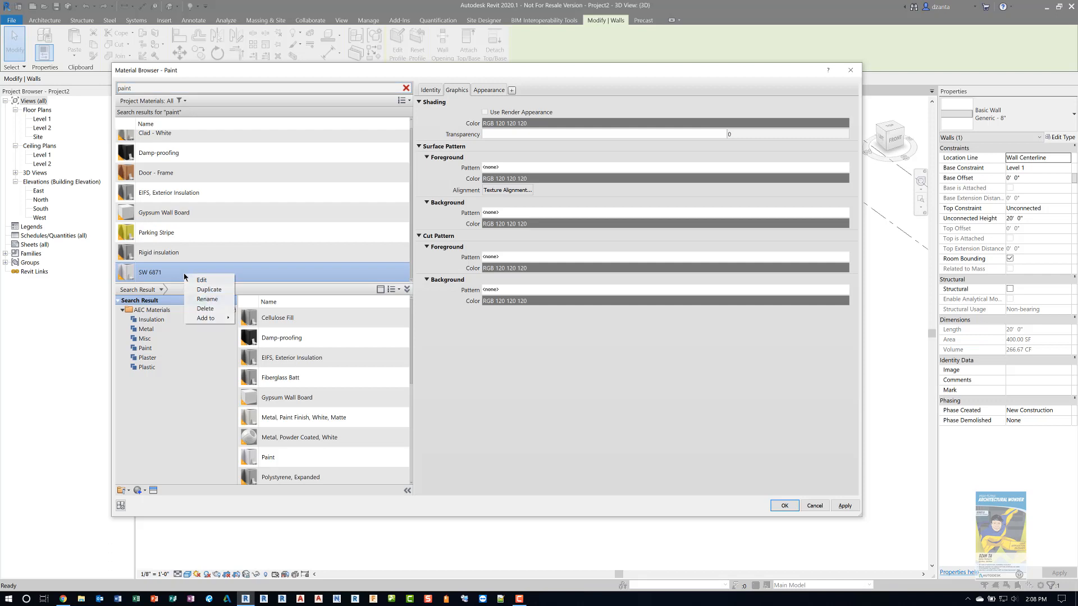
left_click(206, 299)
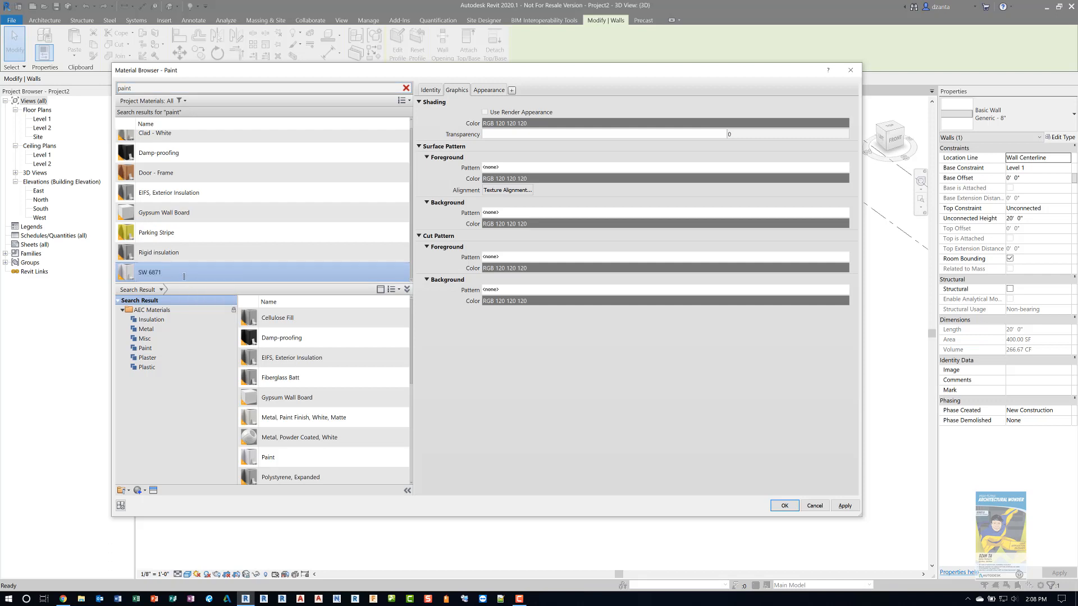
type("Positive Red")
key("Return")
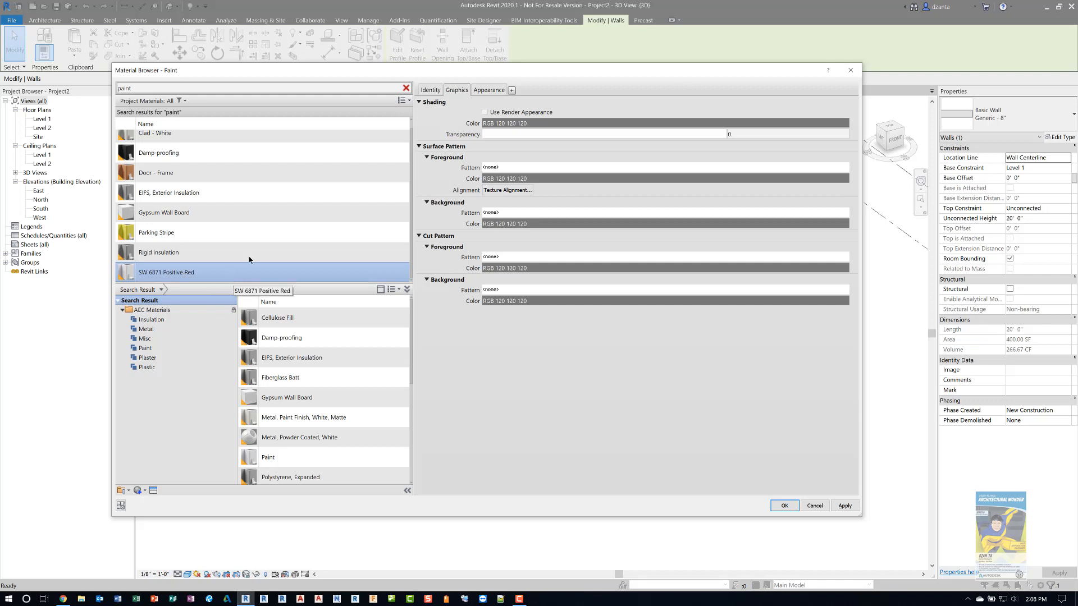
Step: Copy the material's name and use it to rename its Cool White appearance asset as SW 6871 Positive Red
left_click(431, 90)
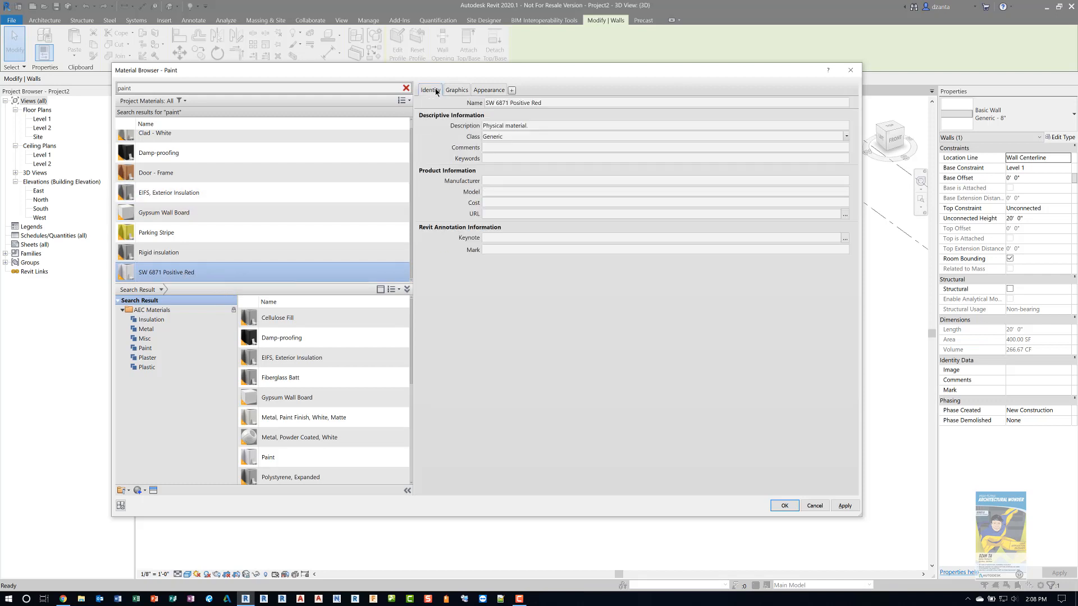
left_click(514, 103)
triple_click(515, 103)
key("ctrl+c")
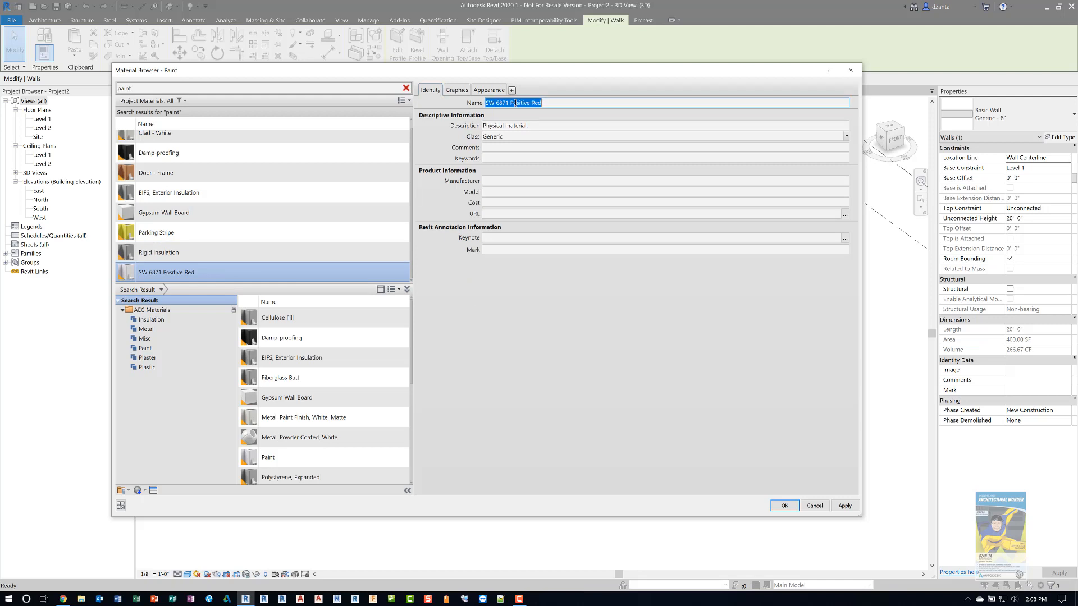
left_click(481, 92)
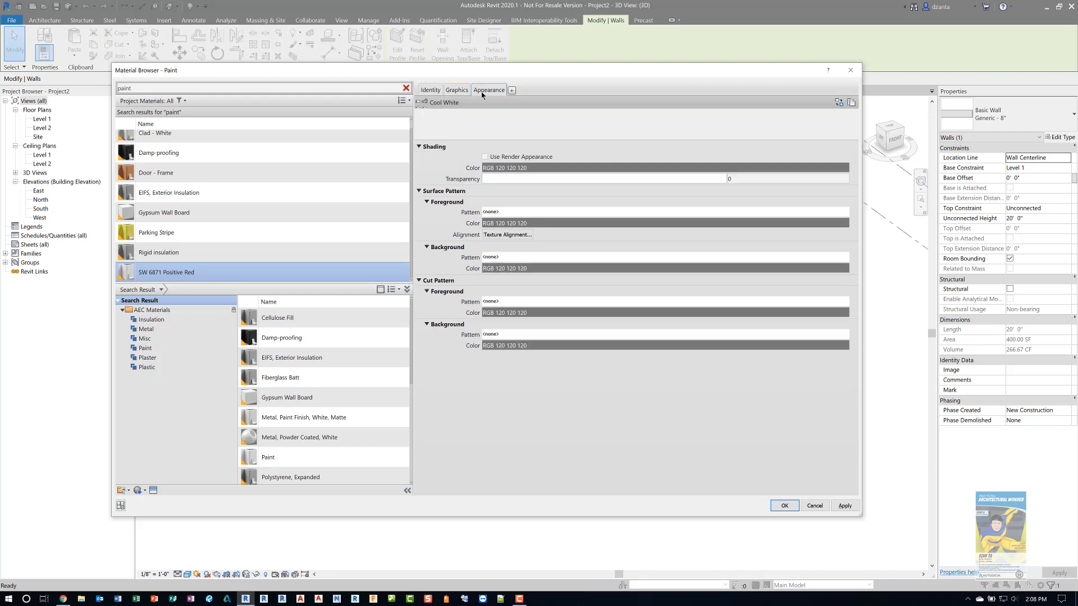
left_click(535, 159)
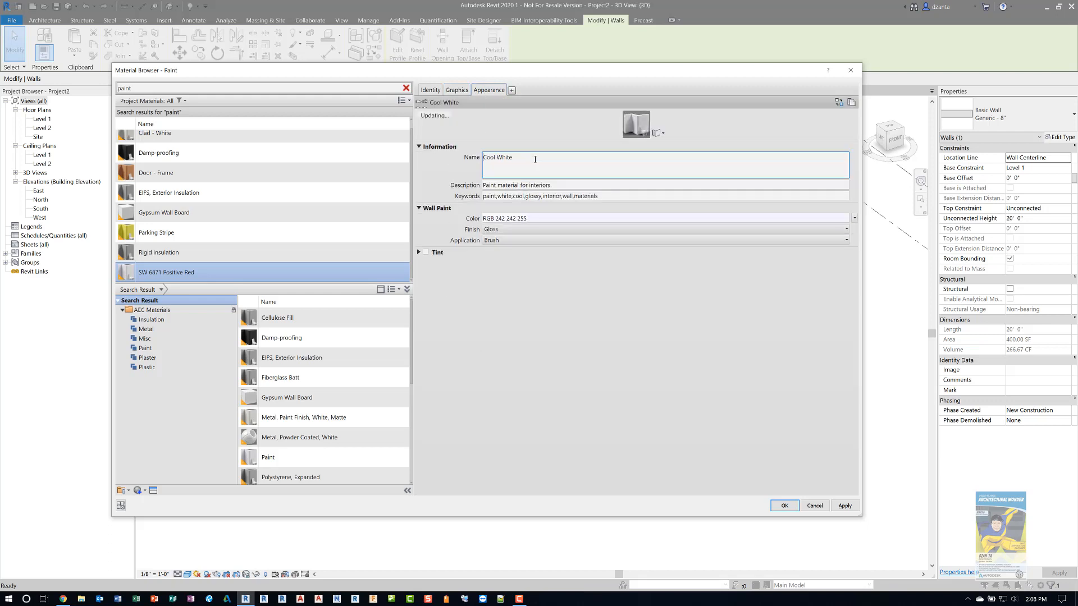
left_click_drag(513, 157, 482, 156)
key("ctrl+v")
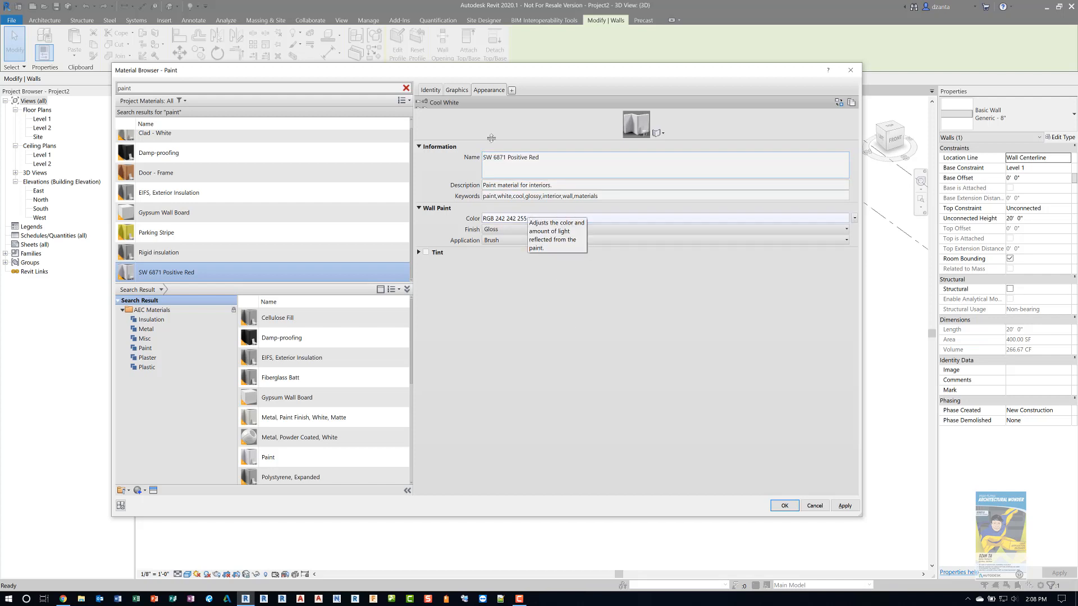
left_click(455, 90)
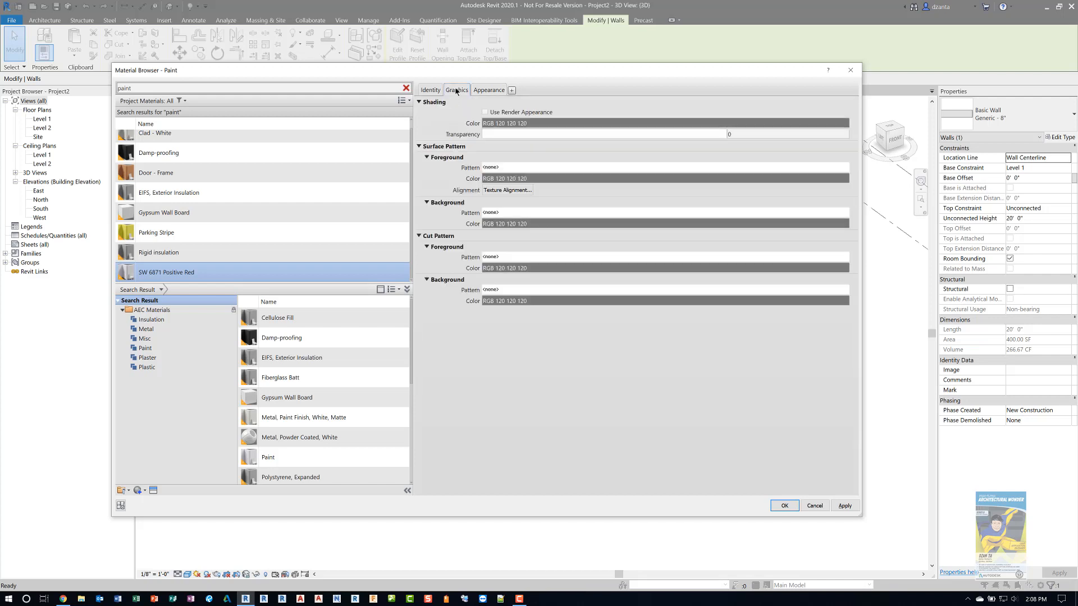
left_click(480, 92)
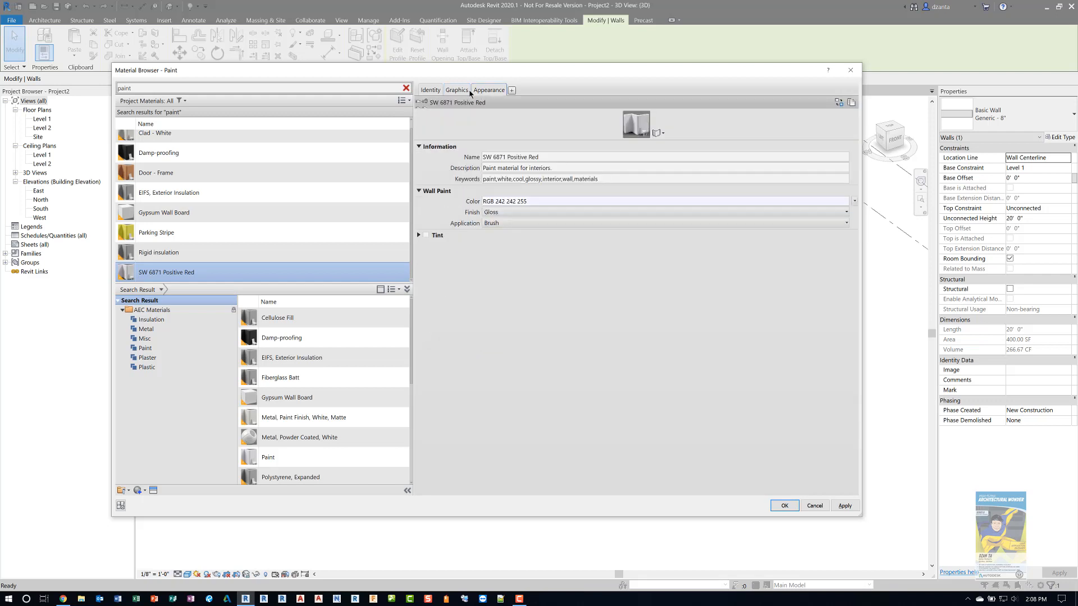
Step: Set the material's shading color to RGB 173, 44, 52, checking the values on the Sherwin-Williams Positive Red page
left_click(465, 93)
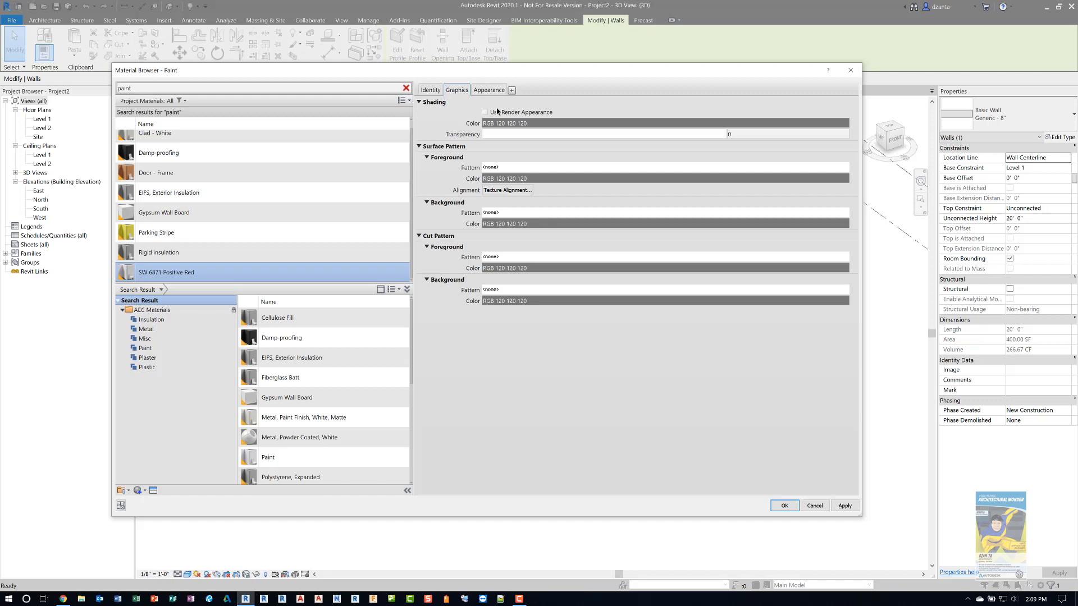
left_click(516, 124)
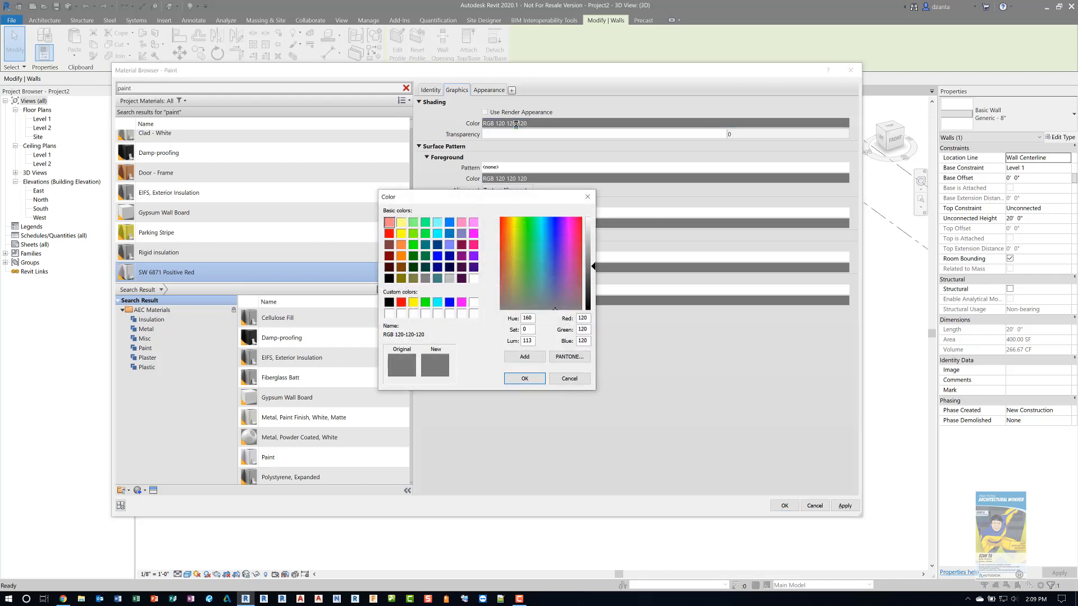
key("alt+Tab")
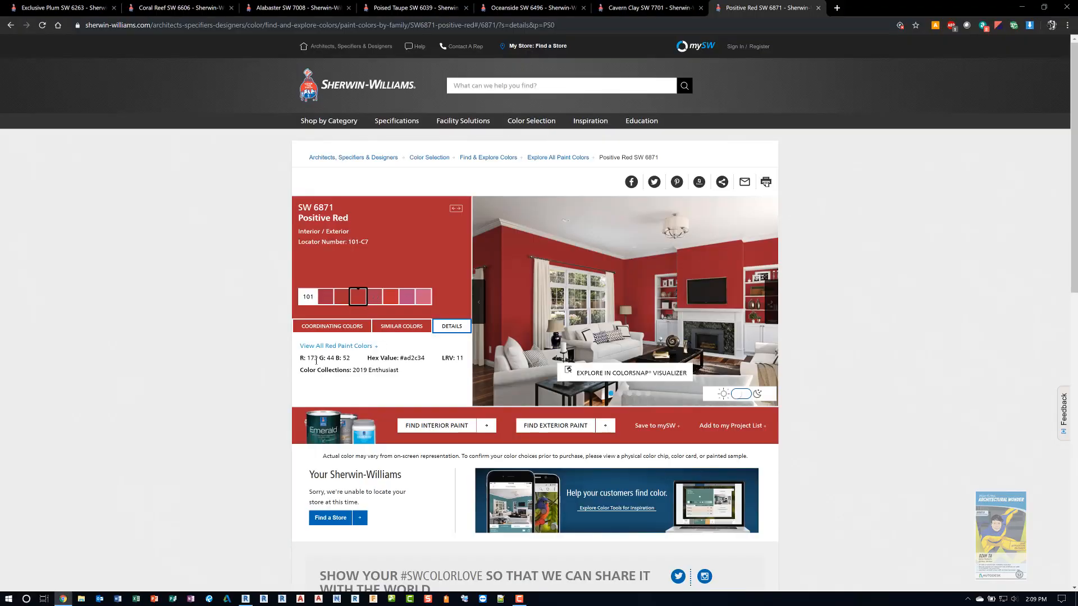
key("alt+Tab")
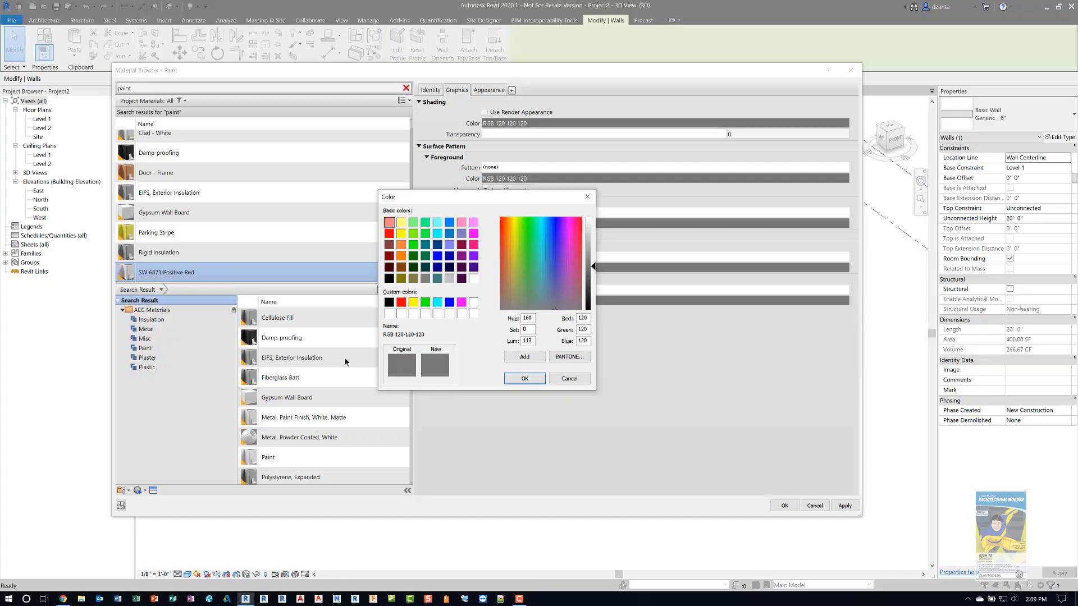
double_click(585, 318)
type("173")
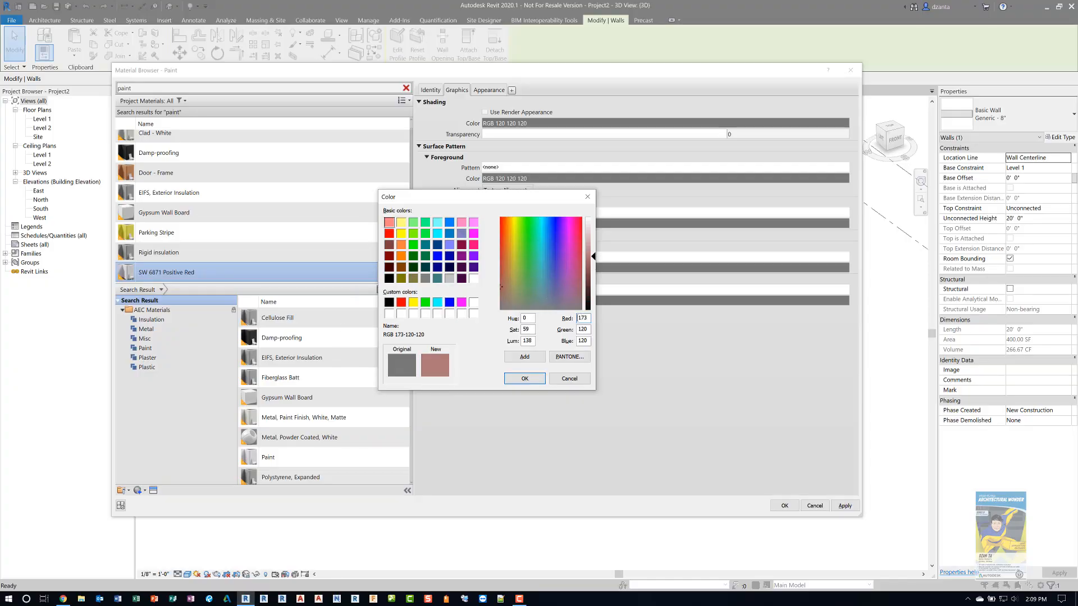
double_click(584, 330)
type("44")
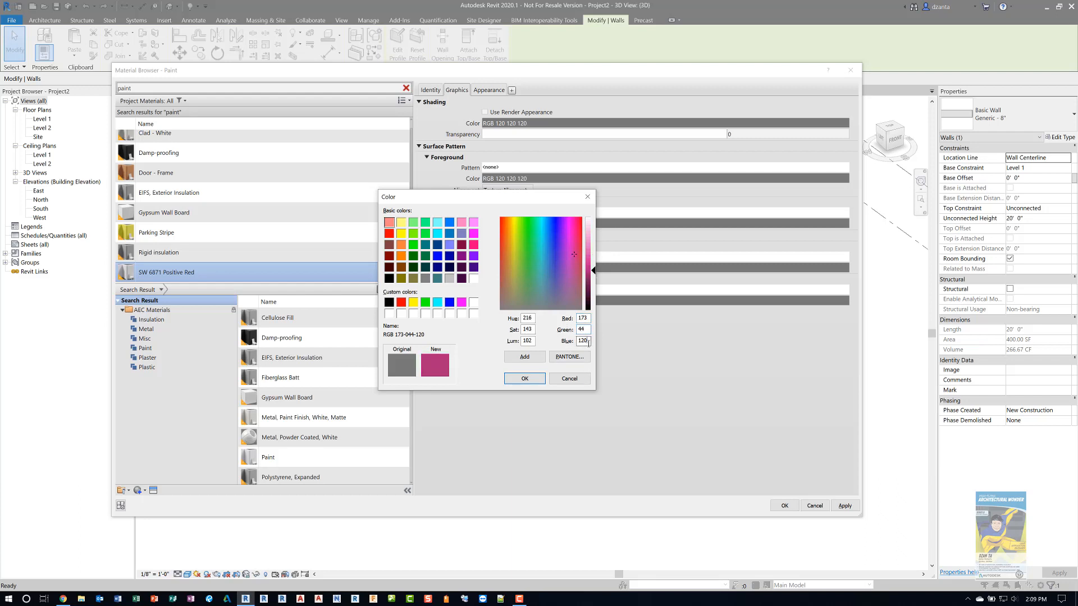
key("Tab")
type("52")
key("alt+Tab")
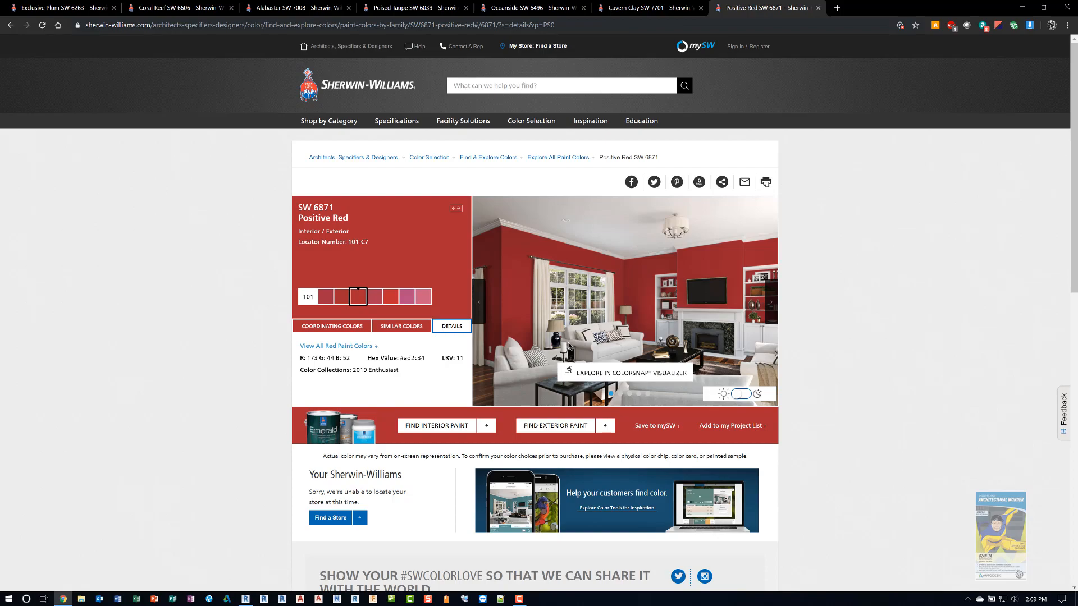
key("alt+Tab")
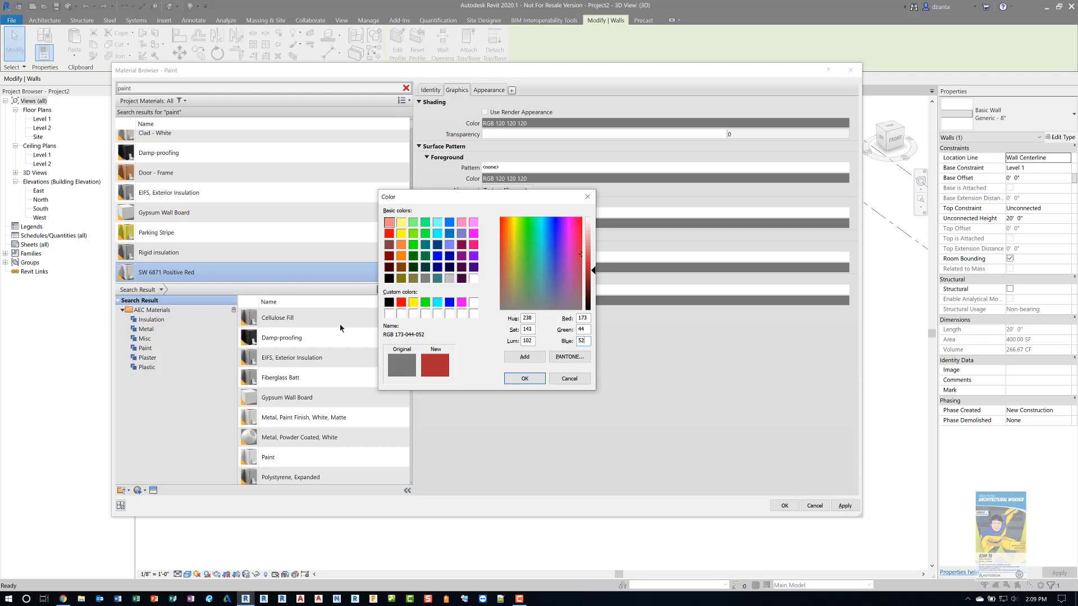
left_click(524, 379)
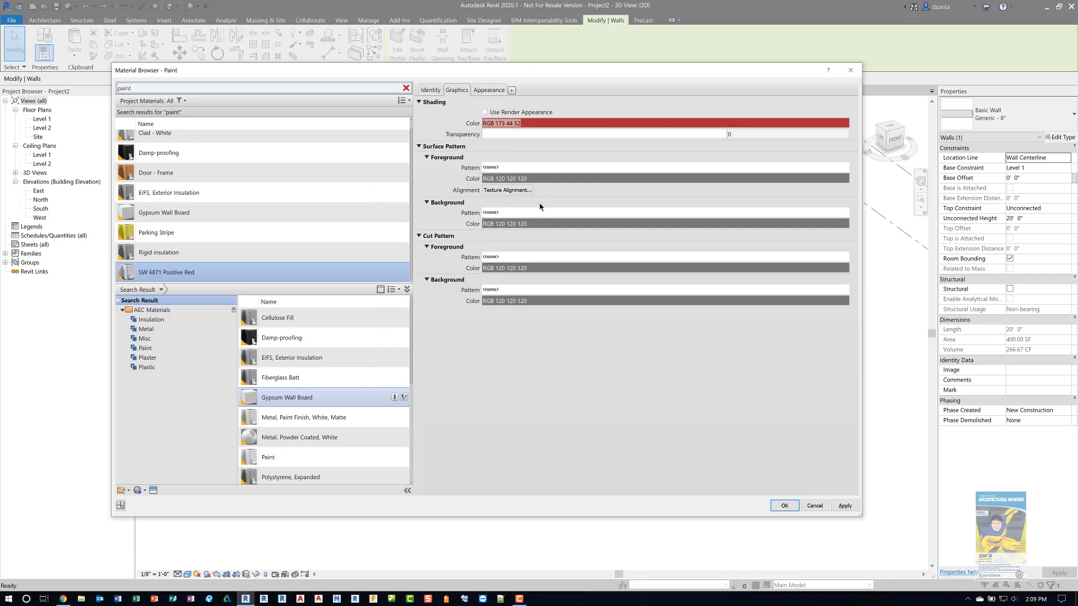
Step: Set the appearance asset's wall paint color to RGB 173, 44, 52, matching the Sherwin-Williams Positive Red values
left_click(488, 91)
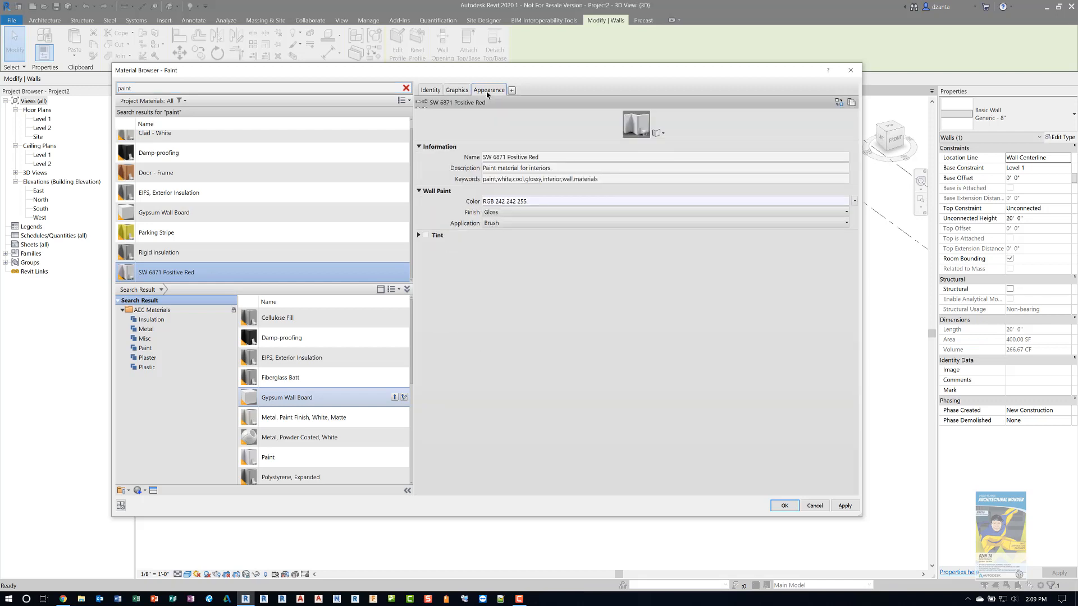
left_click(522, 201)
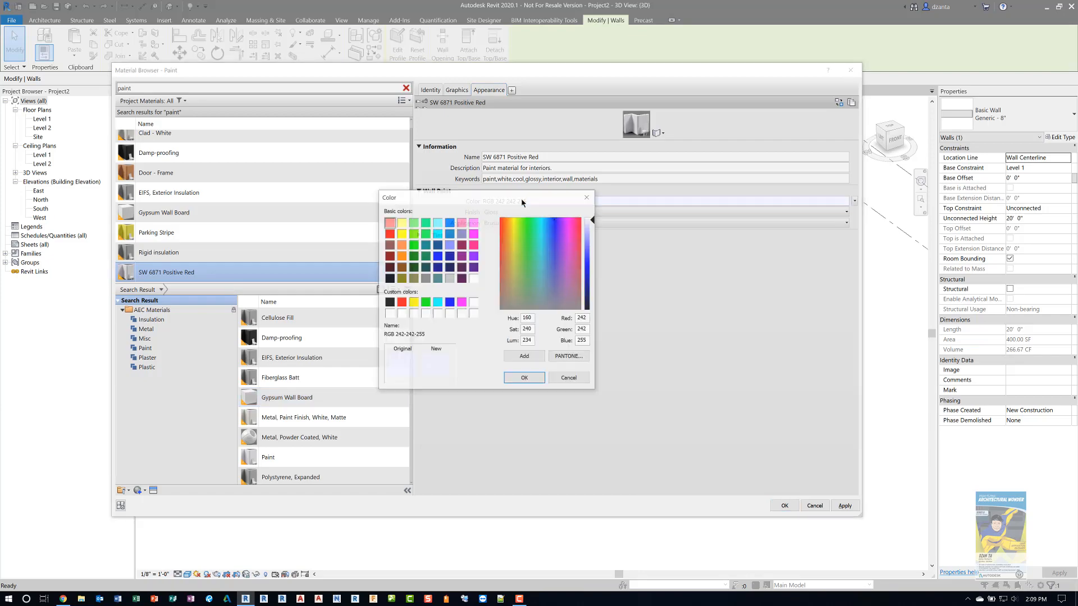
key("alt+Tab")
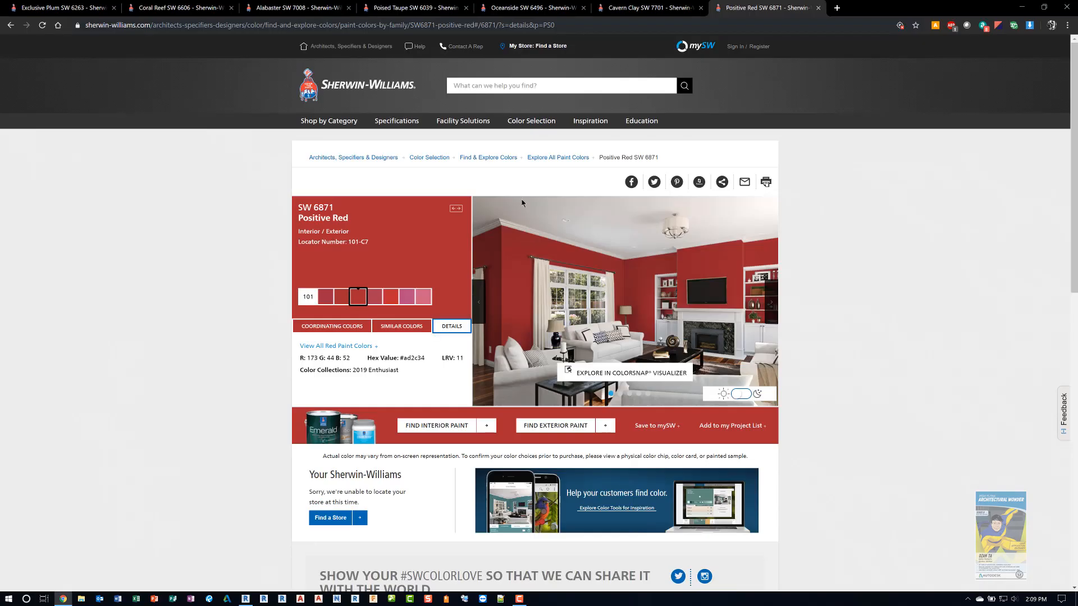
key("alt+Tab")
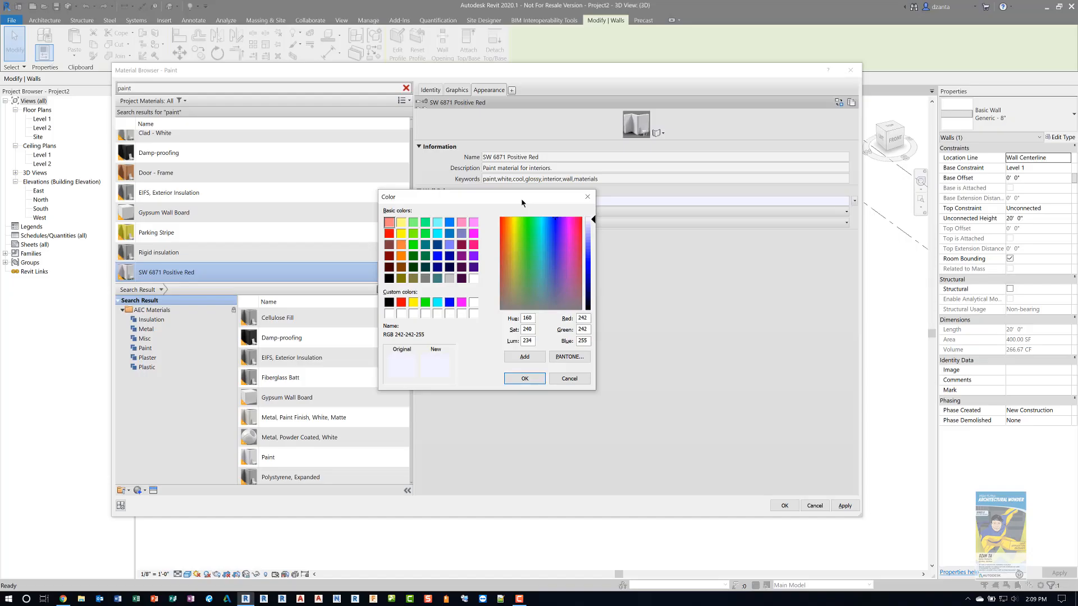
double_click(581, 318)
type("173")
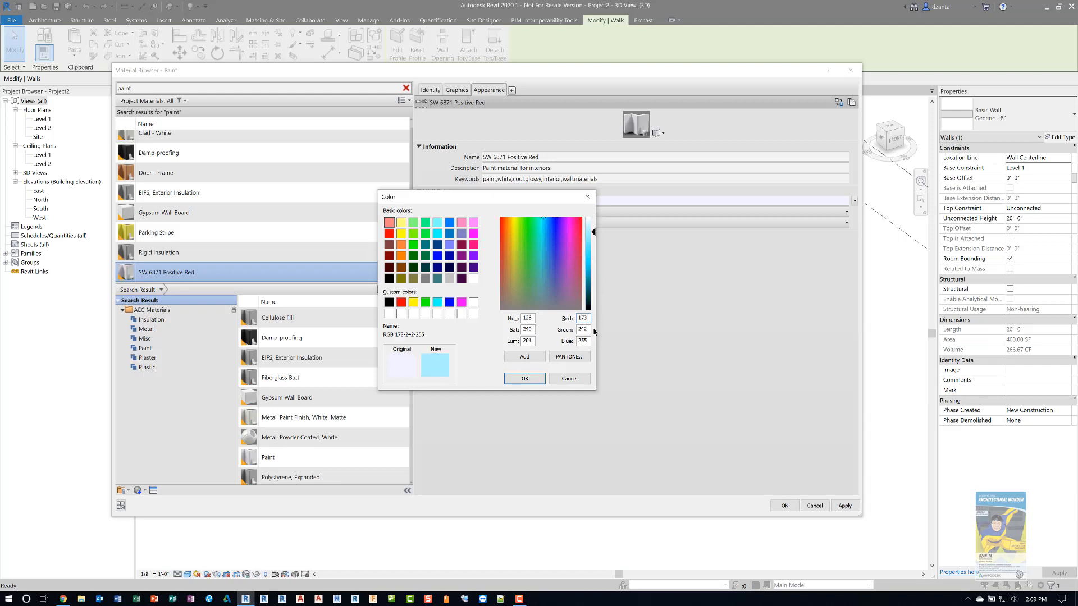
double_click(581, 329)
type("44")
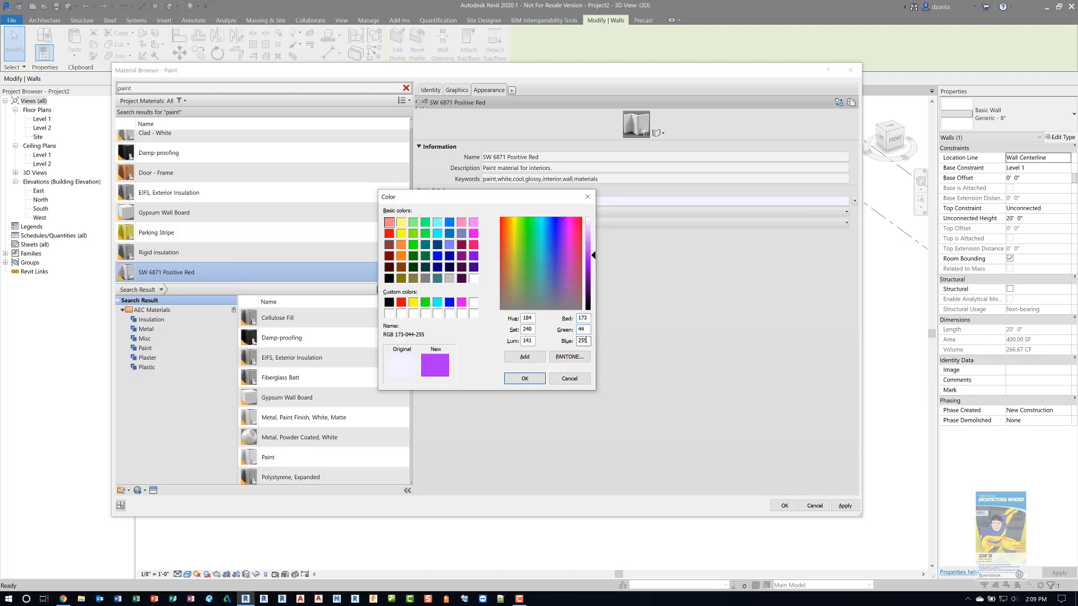
double_click(577, 340)
type("52")
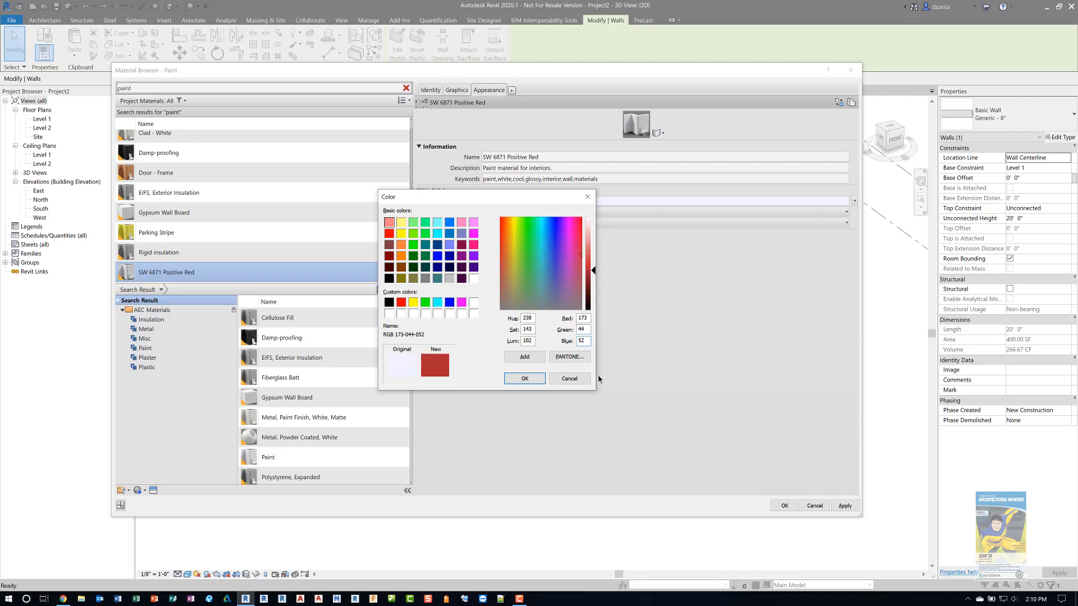
left_click(528, 379)
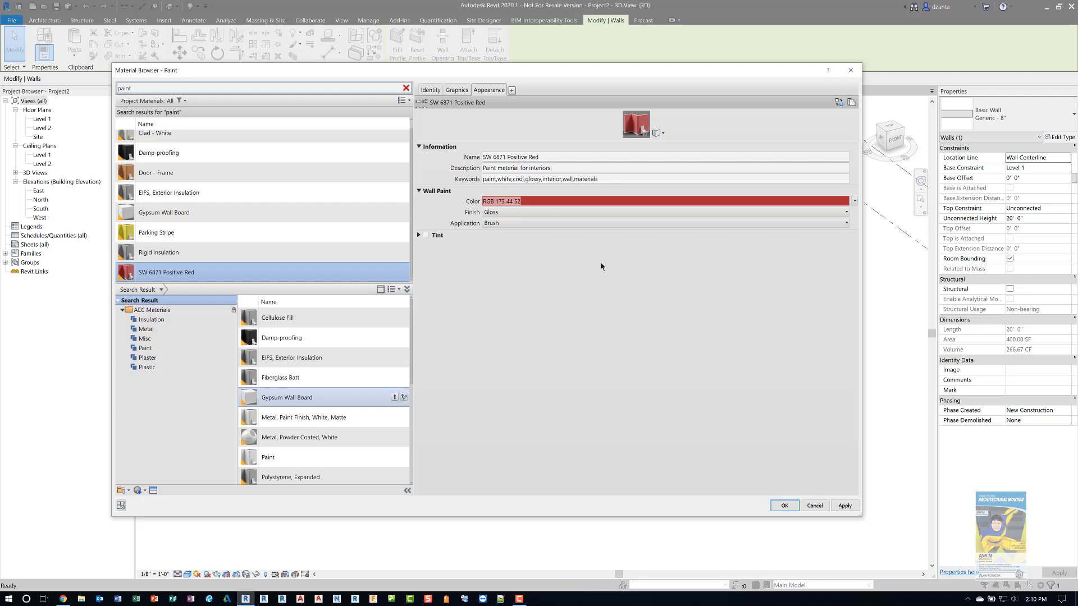
Step: Apply SW 6871 Positive Red to the wall type's Structure layer and accept the assembly and type changes
left_click(844, 507)
left_click(787, 507)
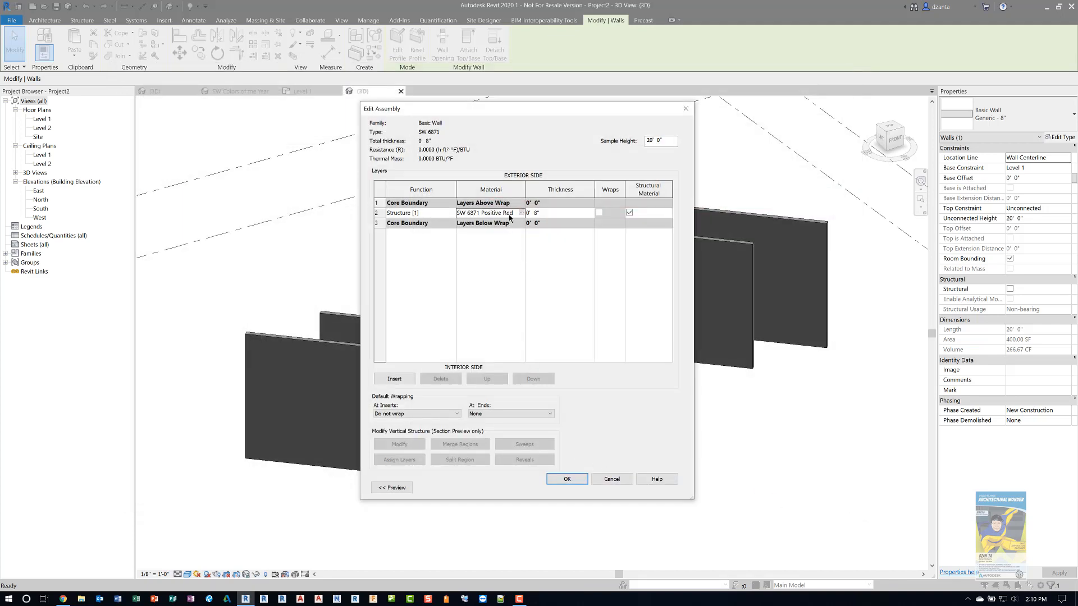
left_click(574, 479)
left_click(577, 487)
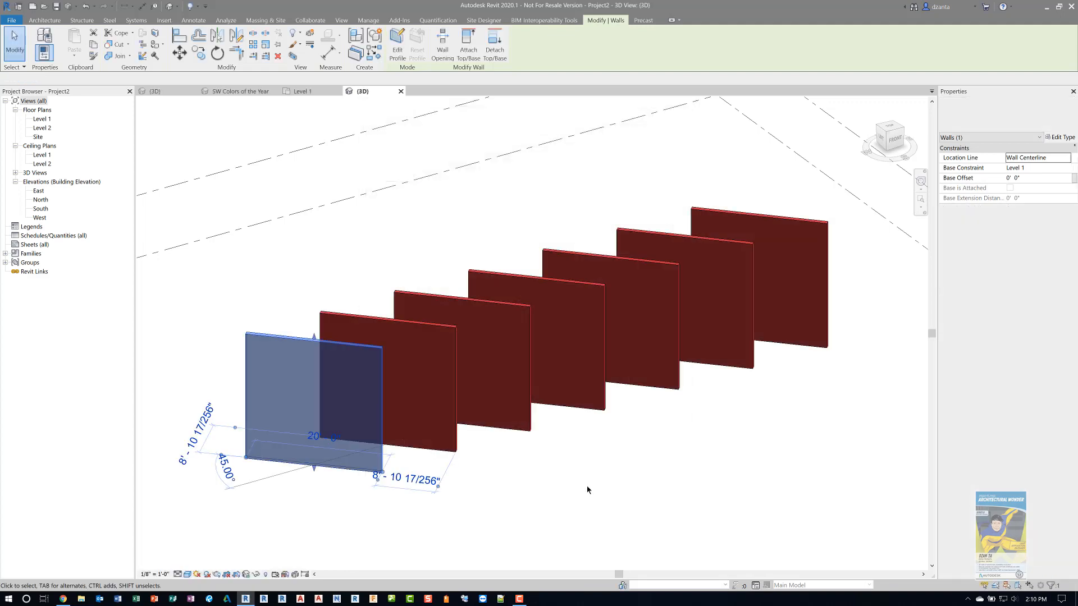
left_click(587, 488)
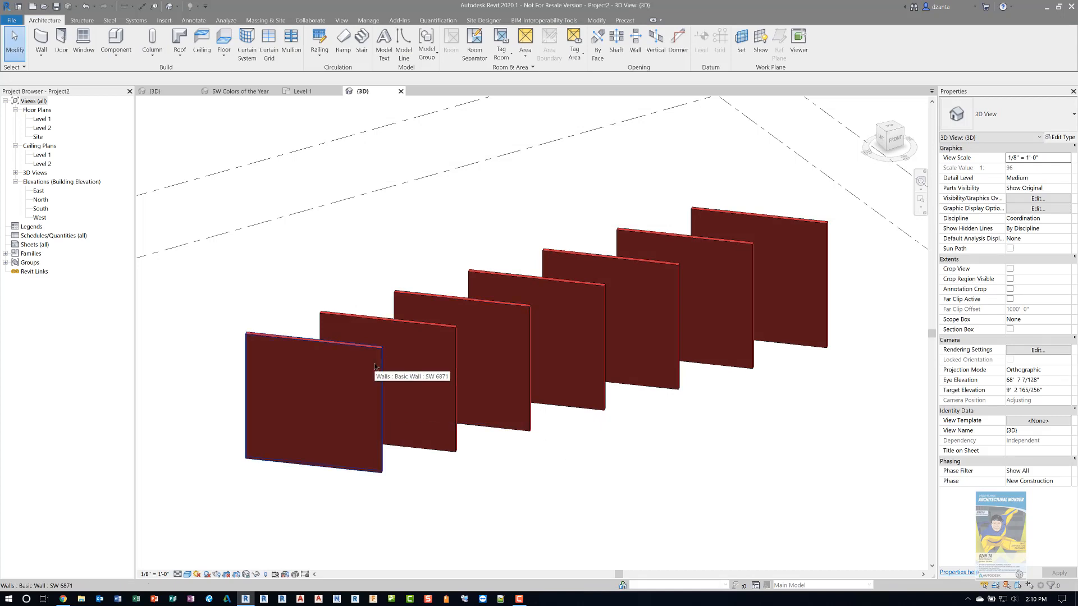
Step: Start duplicating the wall type SW 6871 for the second wall in the row
left_click(425, 339)
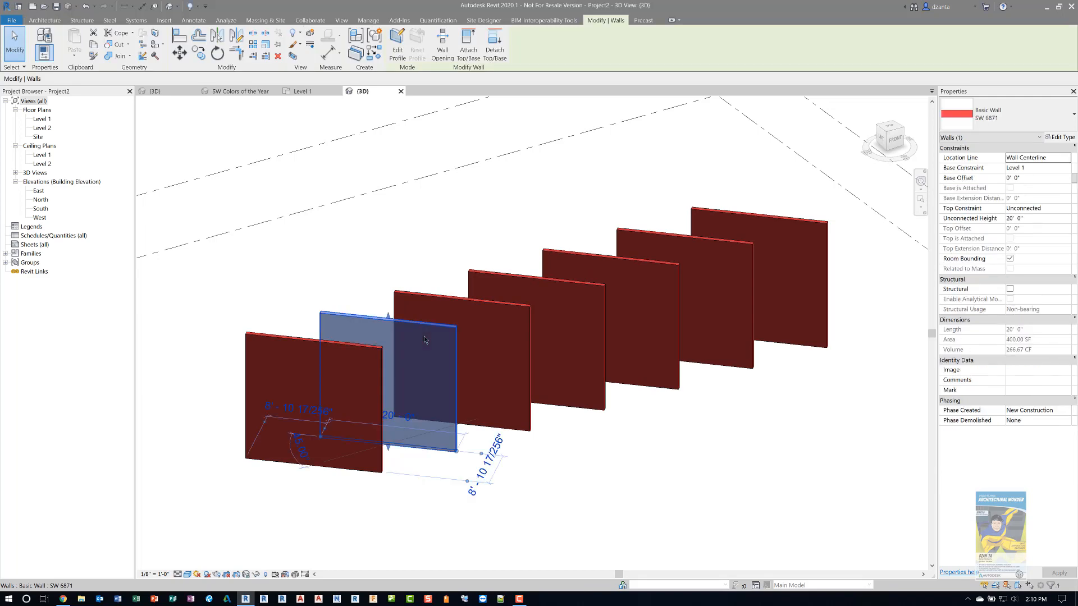
left_click(1052, 138)
left_click(662, 142)
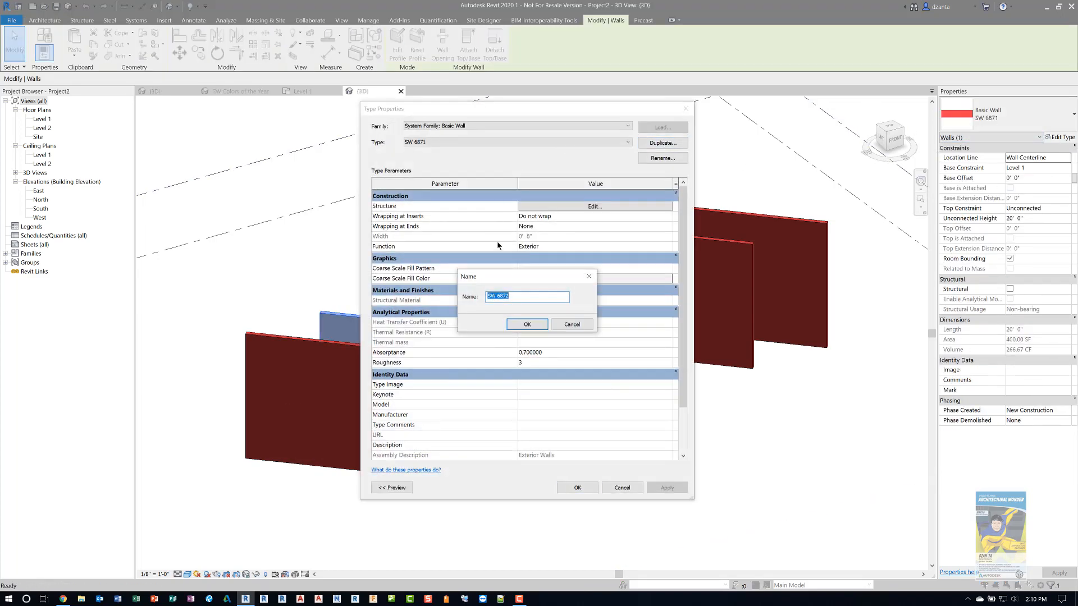
Step: On the Sherwin-Williams site, search for "sw 1" and open the color details of SW 6799 Soar
key("alt+Tab")
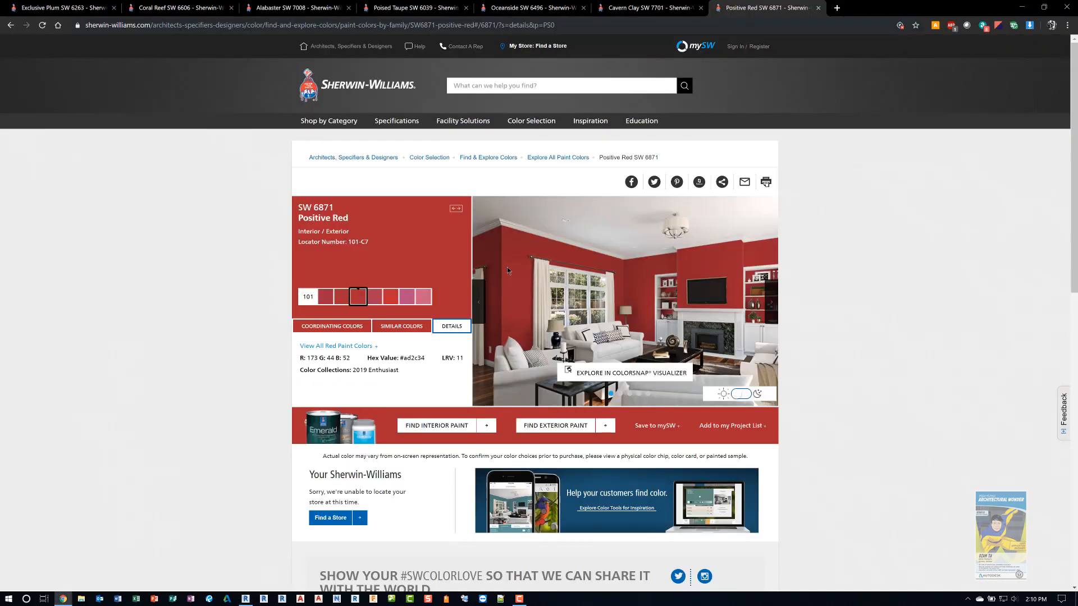
left_click(516, 87)
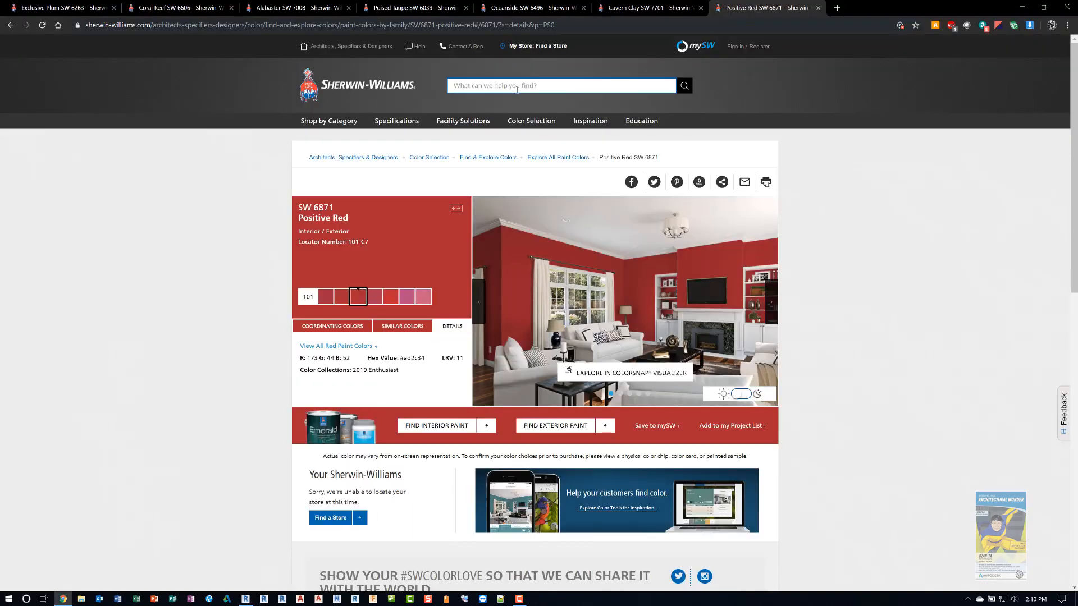
type("sw 1")
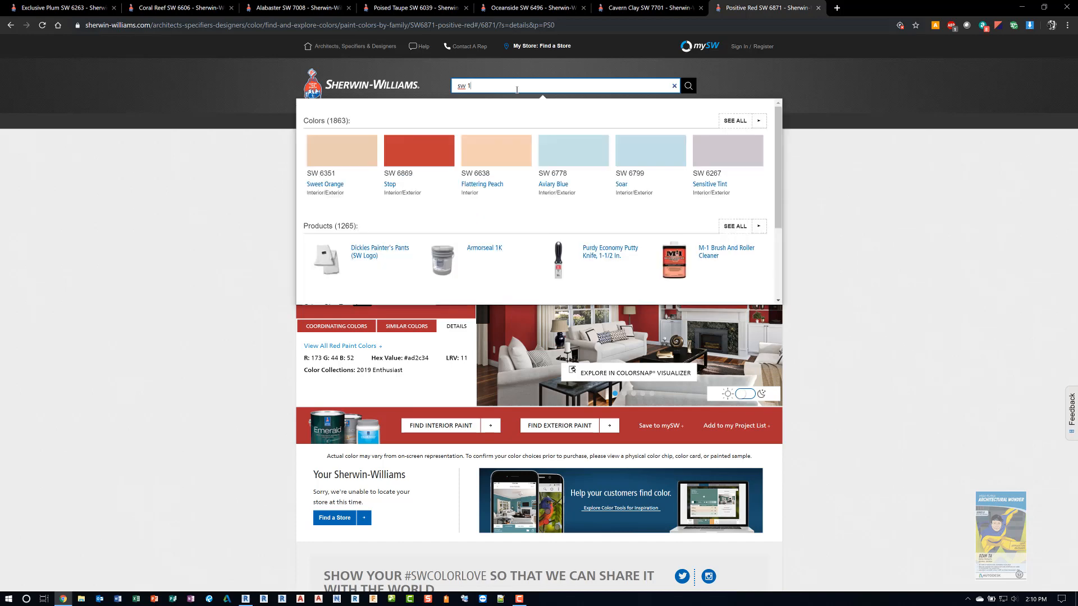
left_click(665, 158)
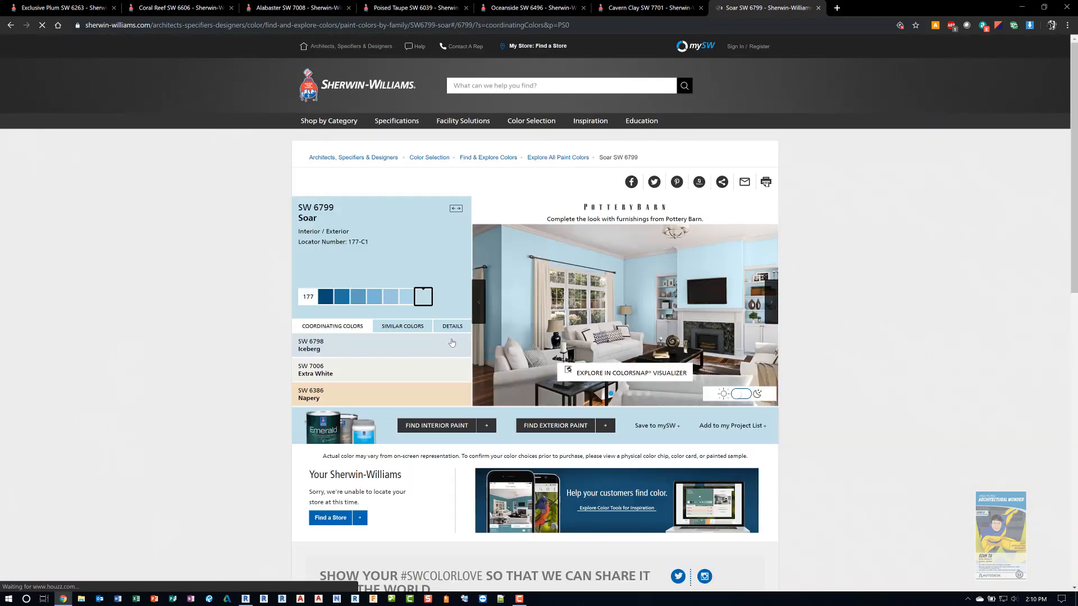
left_click(453, 327)
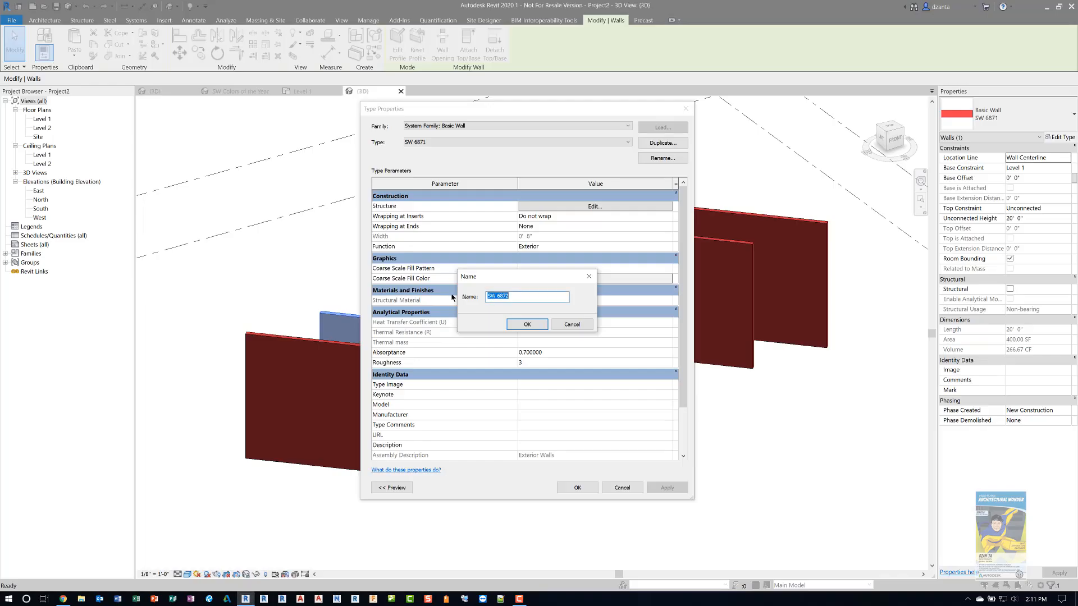
Step: Name the duplicated wall type SW 6799 Soar, checking the color number on the Sherwin-Williams page
left_click_drag(498, 295, 518, 300)
type("67")
key("alt+Tab")
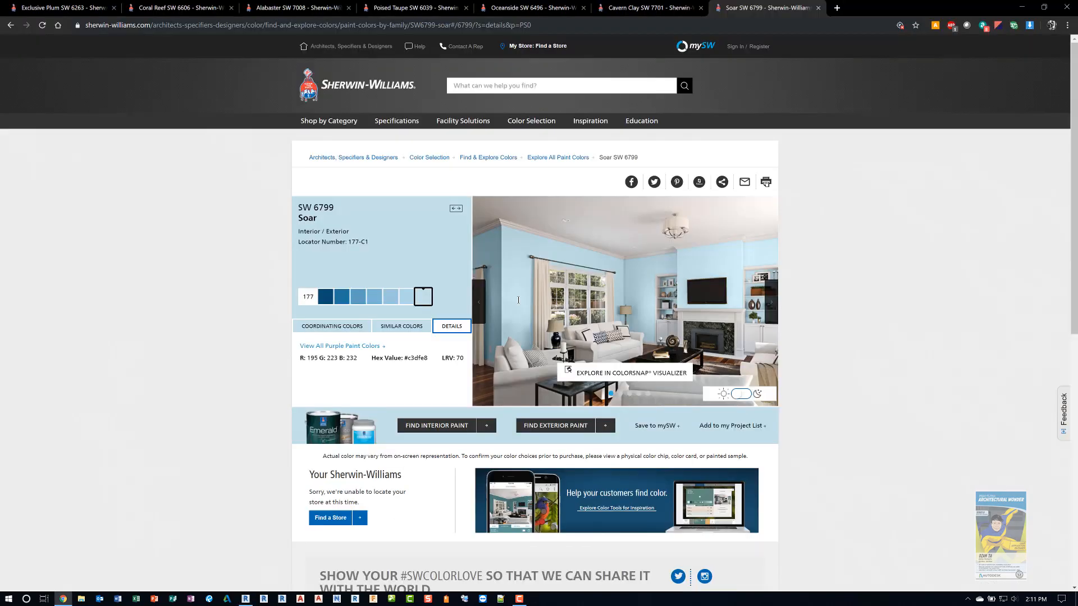
key("alt+Tab")
type("99")
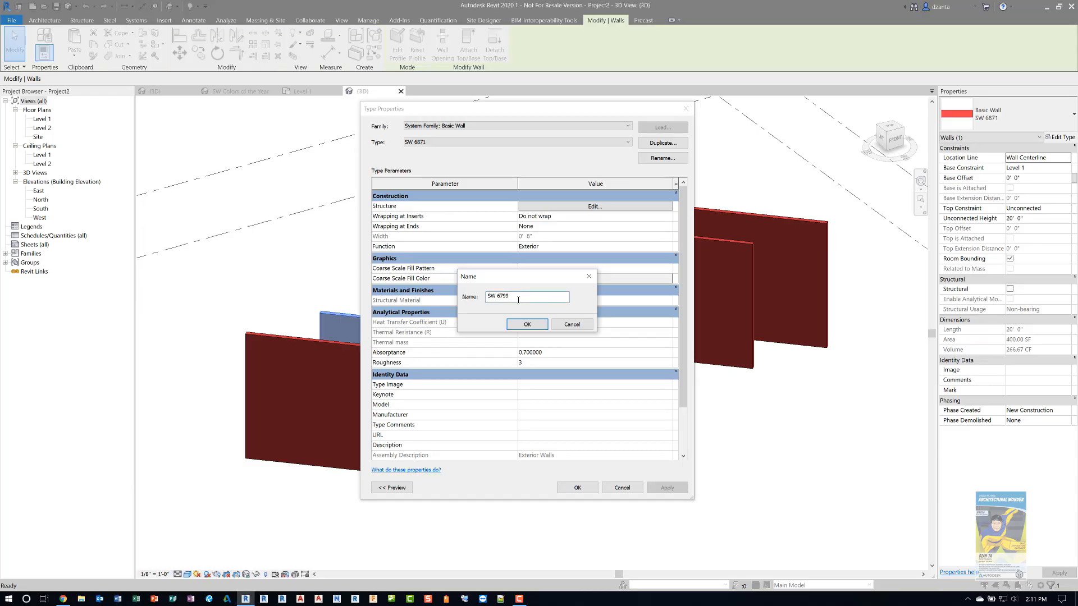
type(" Soar")
left_click(528, 323)
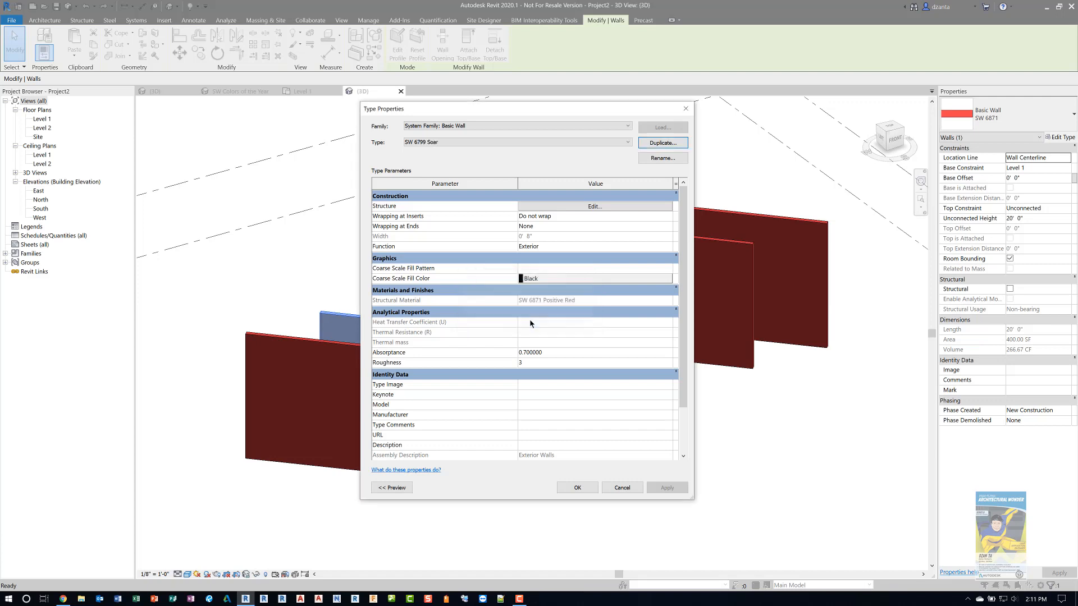
Step: For the wall type's Structure layer, search the materials for "paint" and add the AEC library's Paint material to the project
left_click(627, 206)
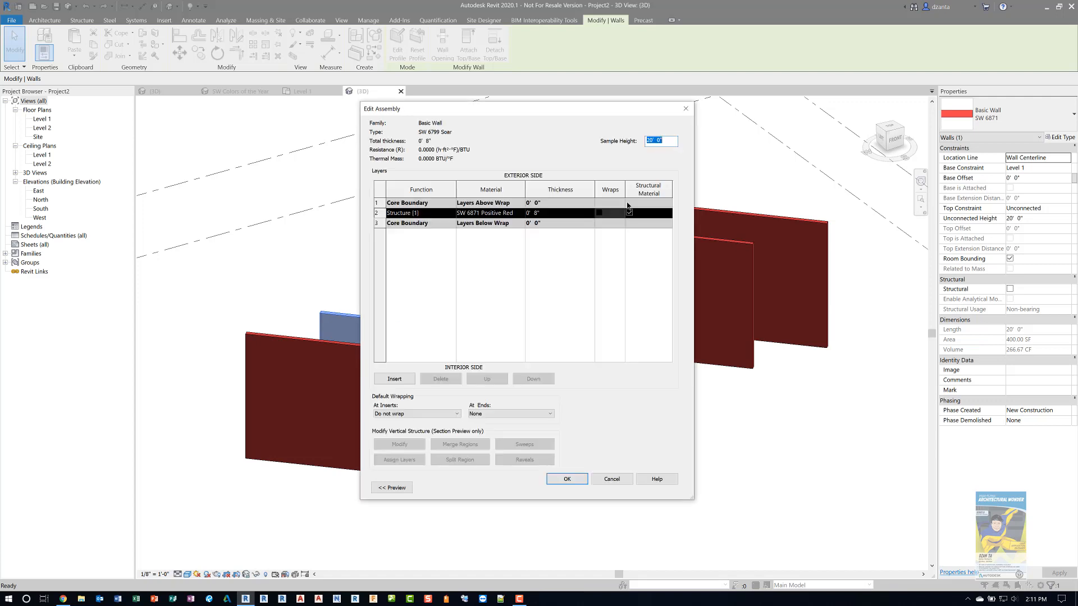
left_click(522, 216)
left_click(521, 214)
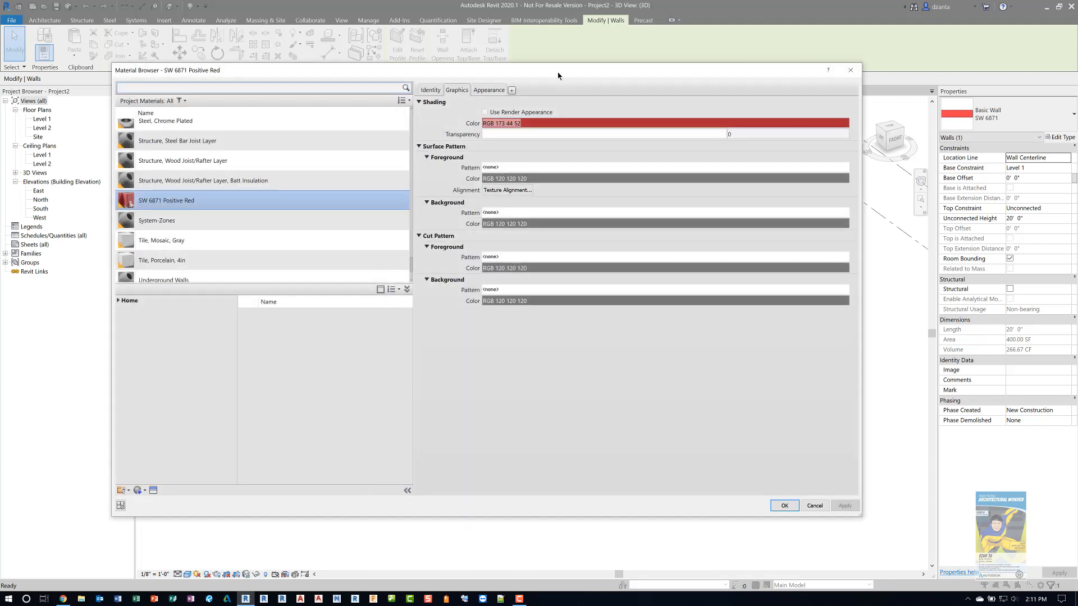
left_click_drag(560, 71, 657, 86)
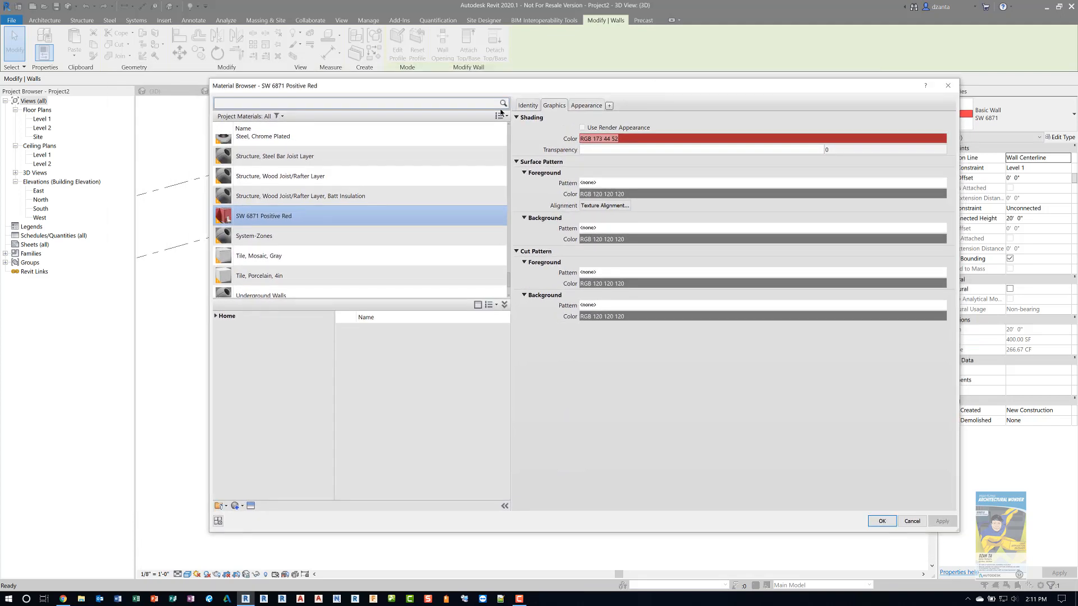
right_click(272, 226)
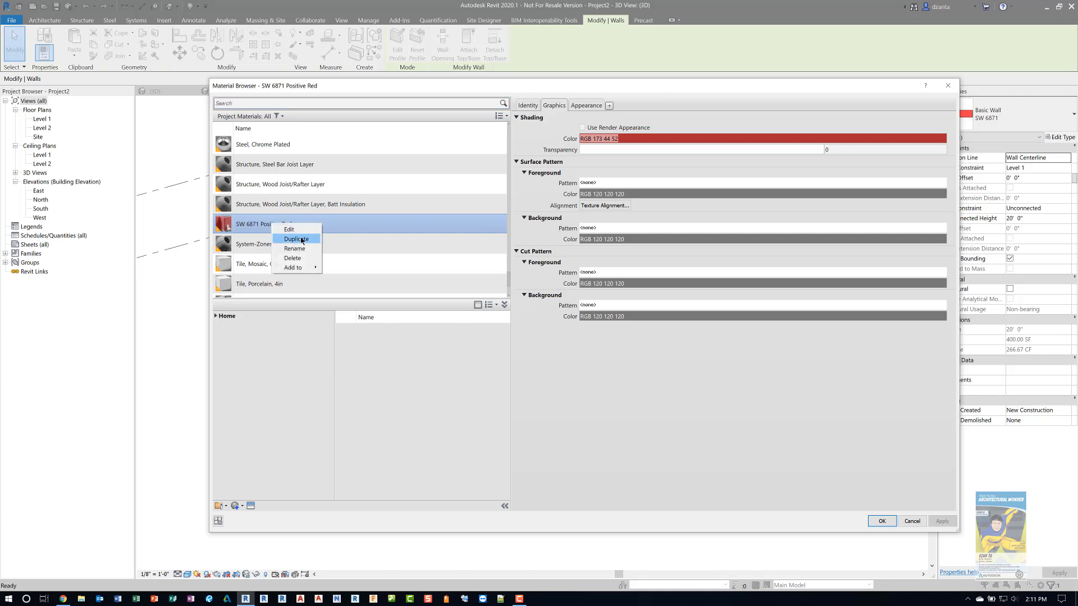
left_click(398, 383)
left_click(227, 103)
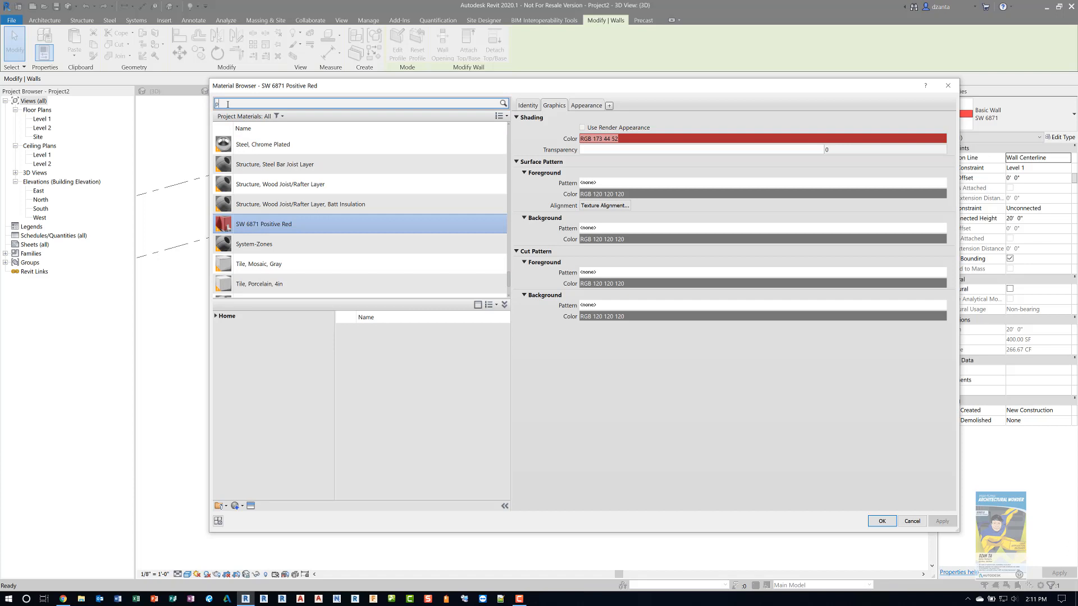
type("aint")
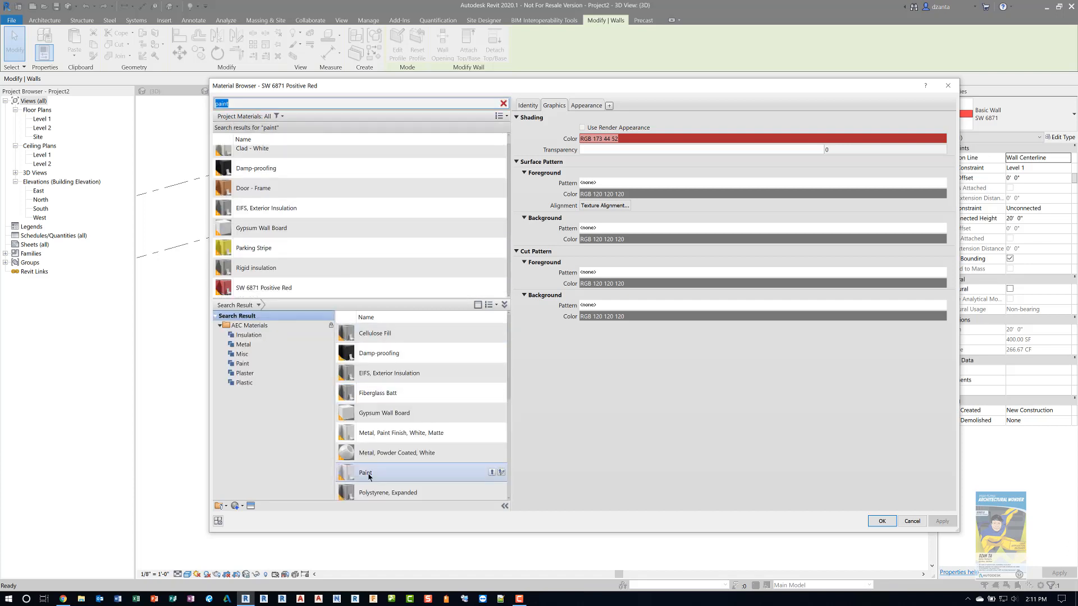
left_click(492, 473)
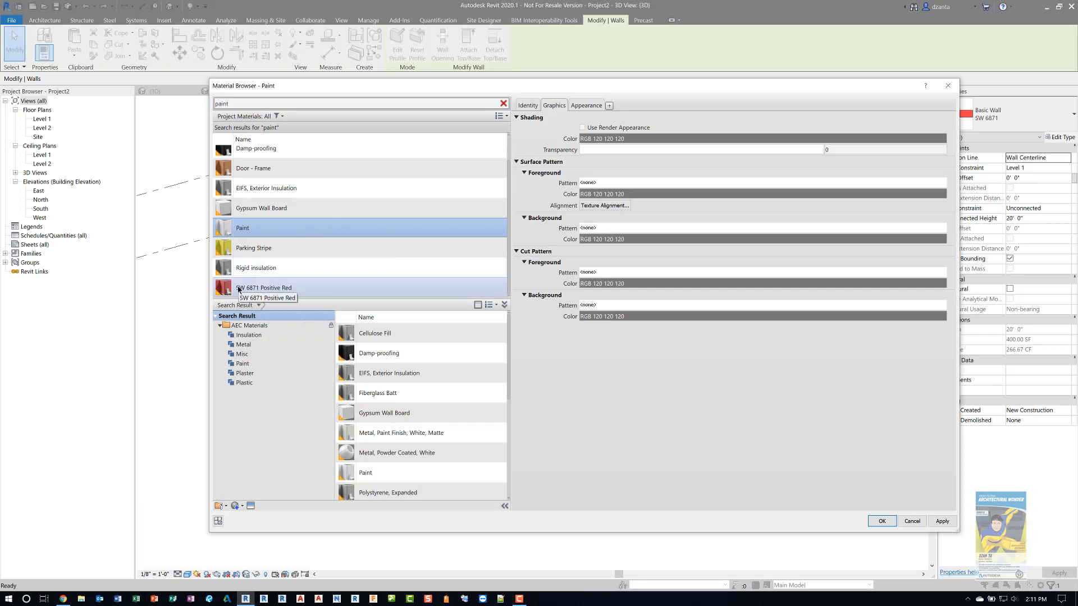
Step: Rename the added Paint material to SW 6799 Soar, checking the color number on the Sherwin-Williams page
right_click(250, 233)
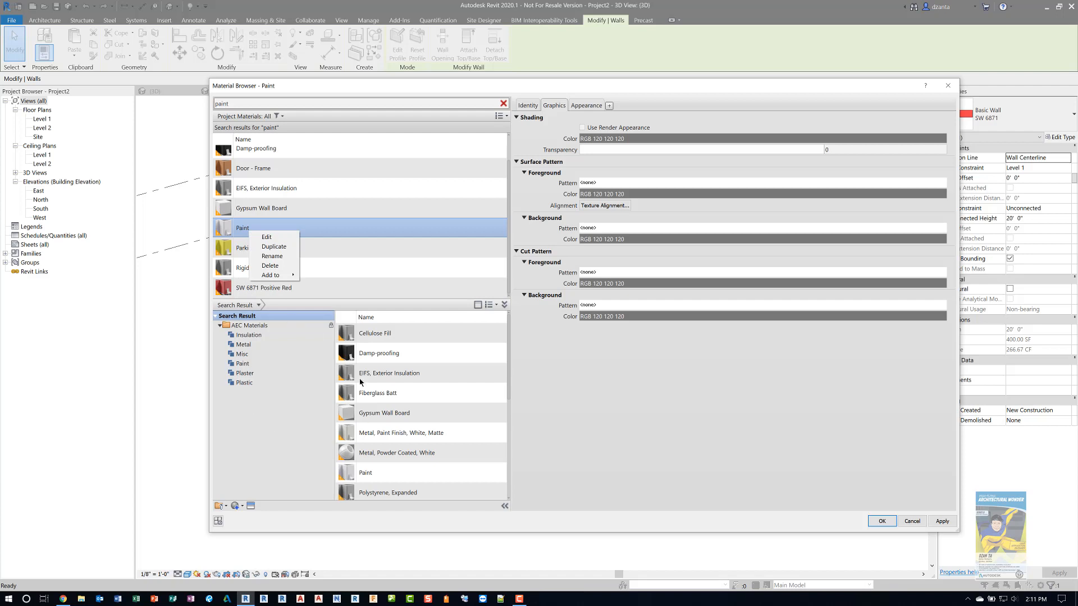
left_click(270, 257)
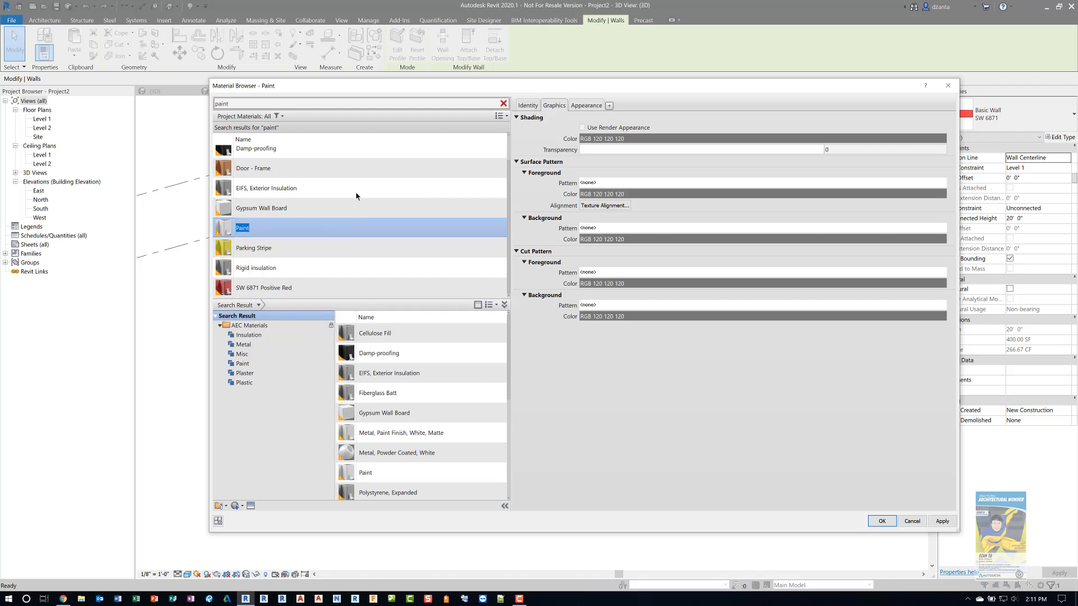
key("alt+Tab")
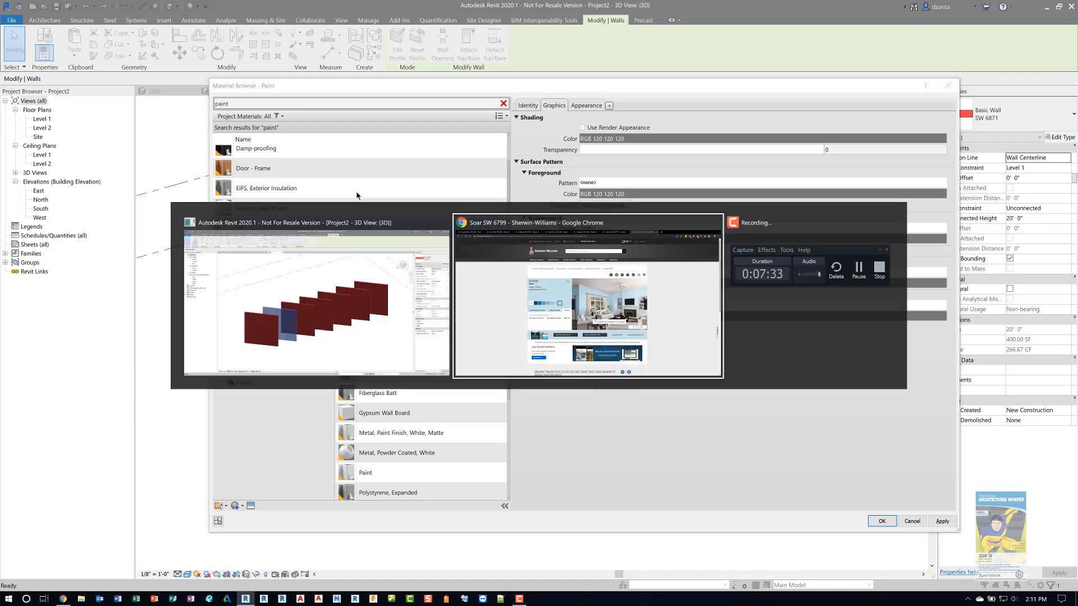
key("alt+Tab")
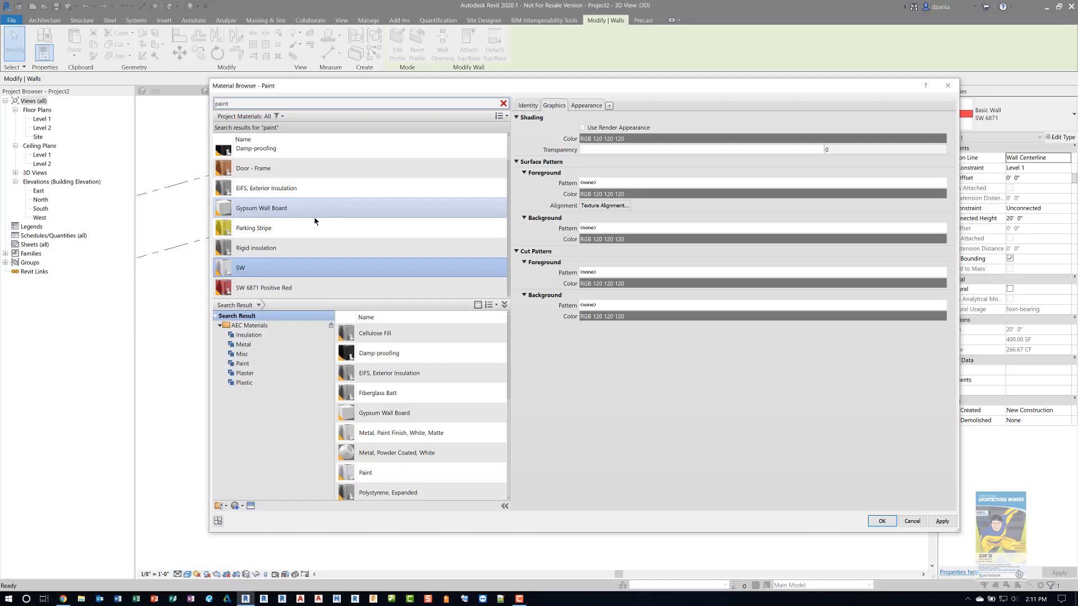
right_click(284, 266)
left_click(306, 291)
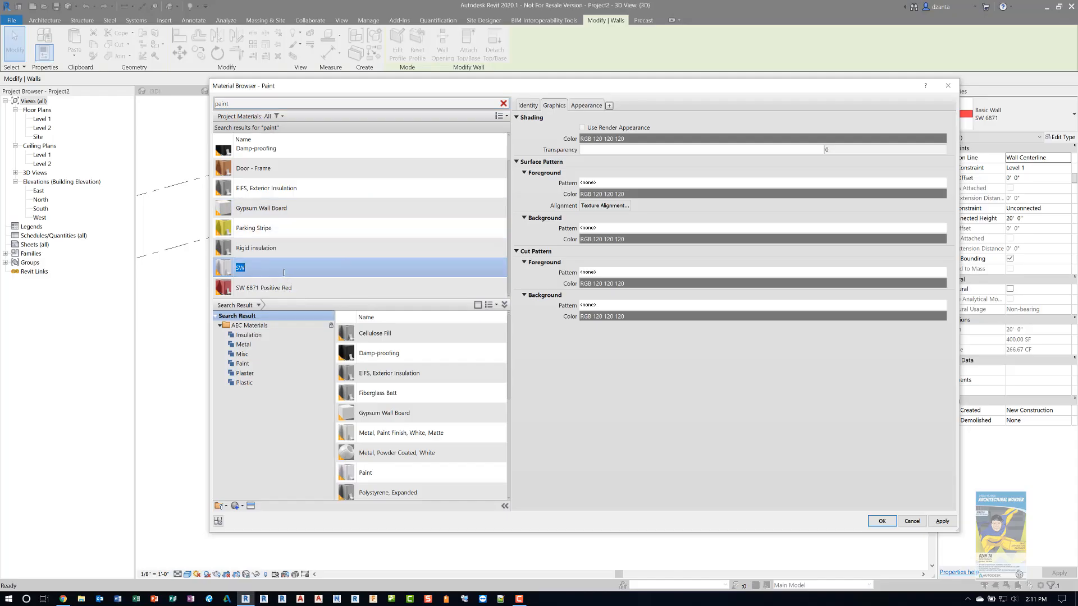
type("6799 Soar")
key("Return")
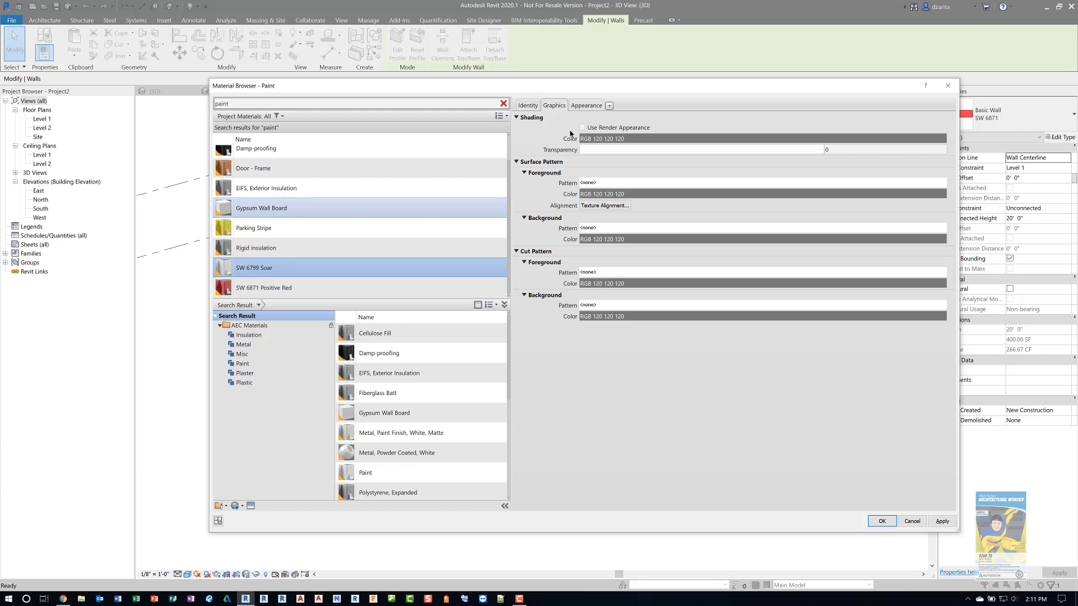
Step: Copy the material's name SW 6799 Soar into the name of its appearance asset
left_click(528, 105)
left_click(623, 117)
key("ctrl+c")
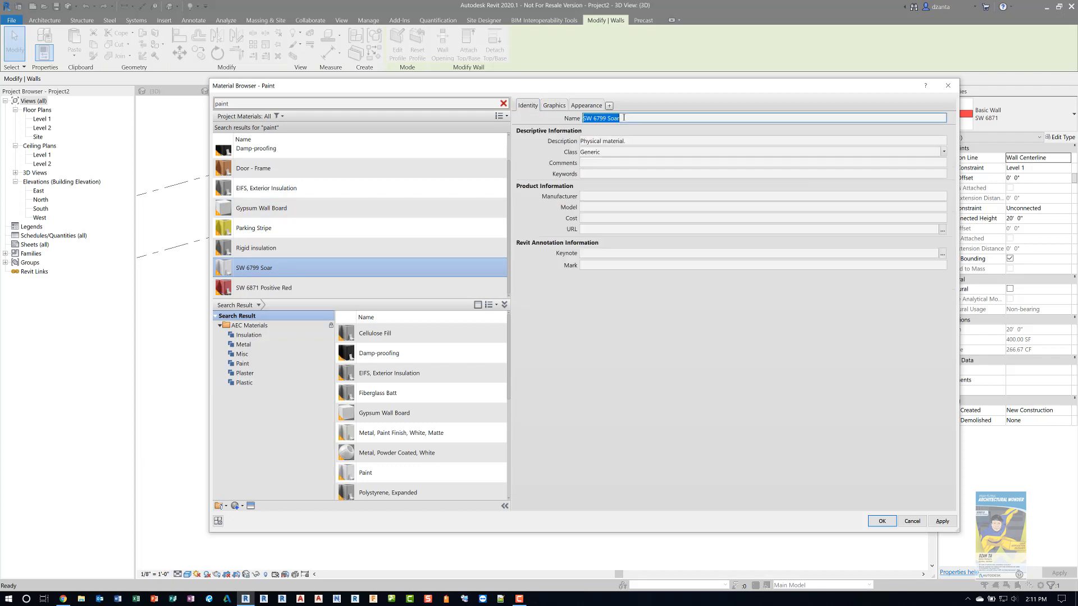
left_click(575, 108)
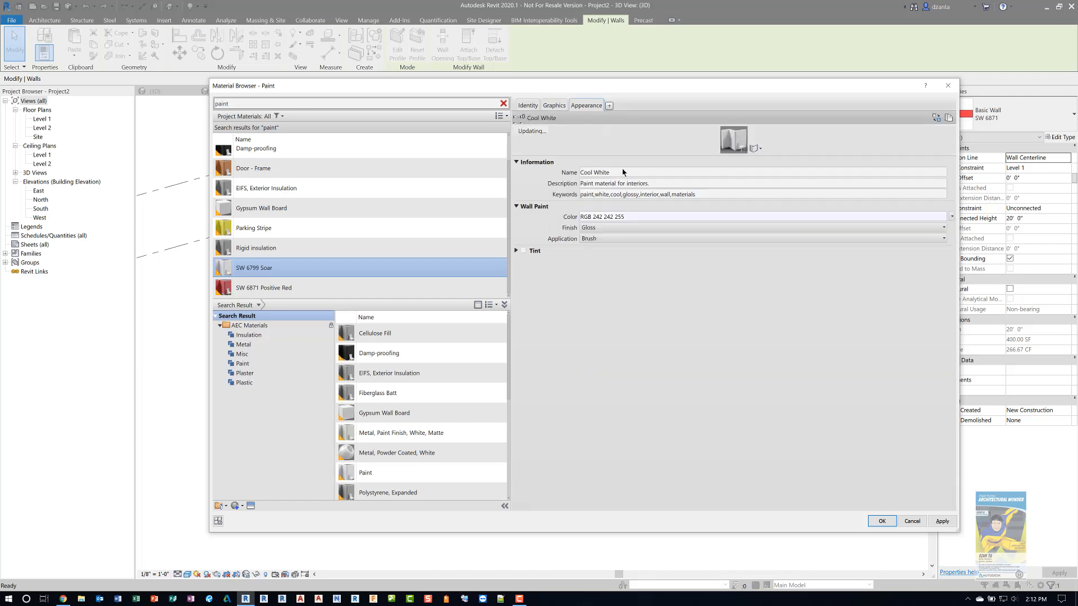
left_click_drag(621, 170, 569, 174)
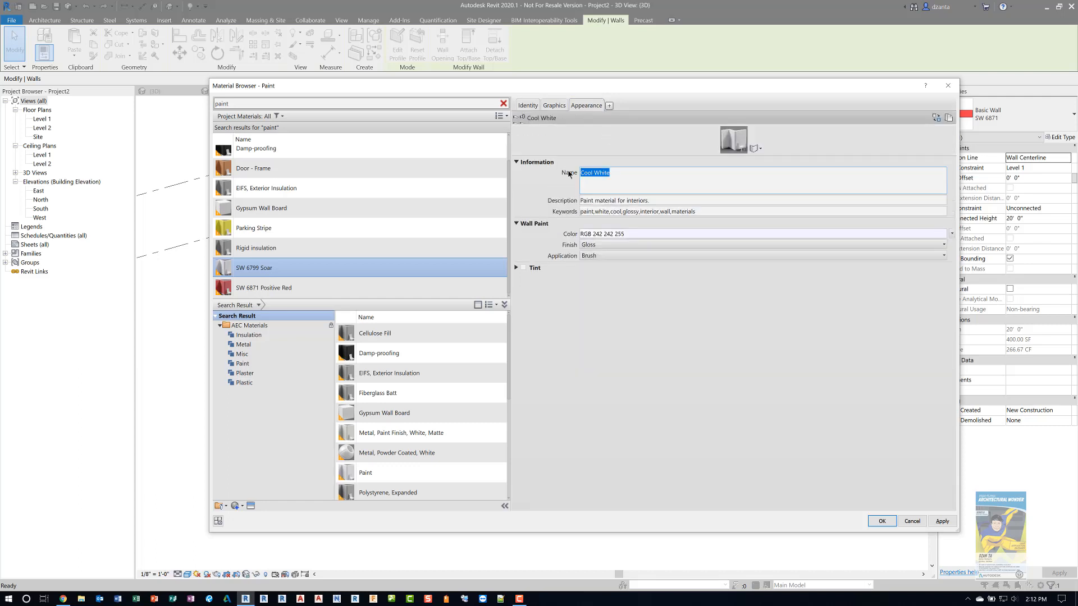
key("ctrl+v")
left_click(650, 343)
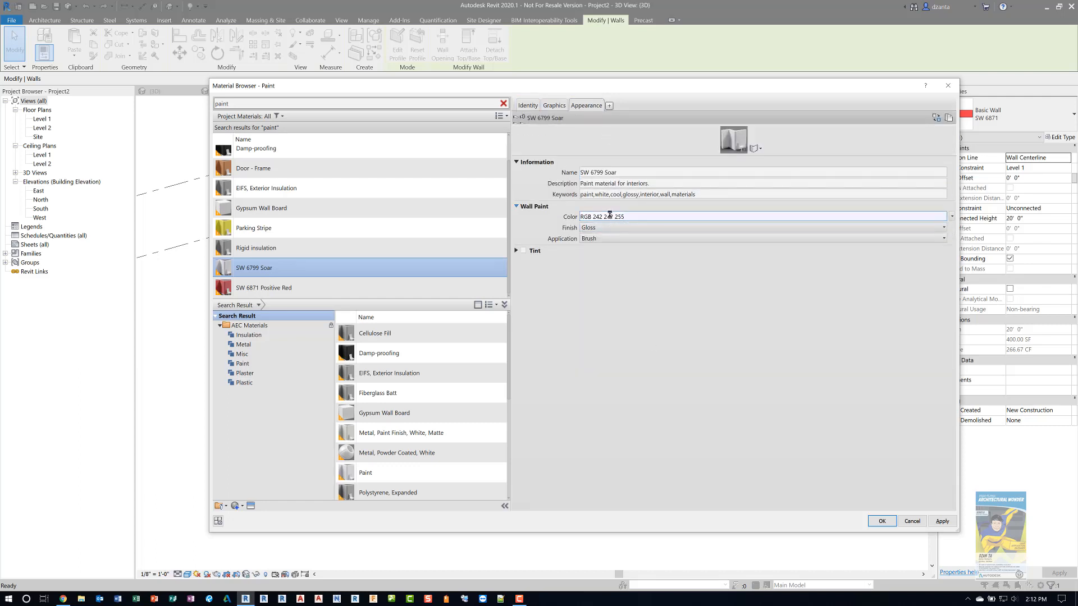
Step: Set the appearance's wall paint color to RGB 195 223 232, following the values on the Sherwin-Williams page
left_click(609, 216)
key("alt+Tab")
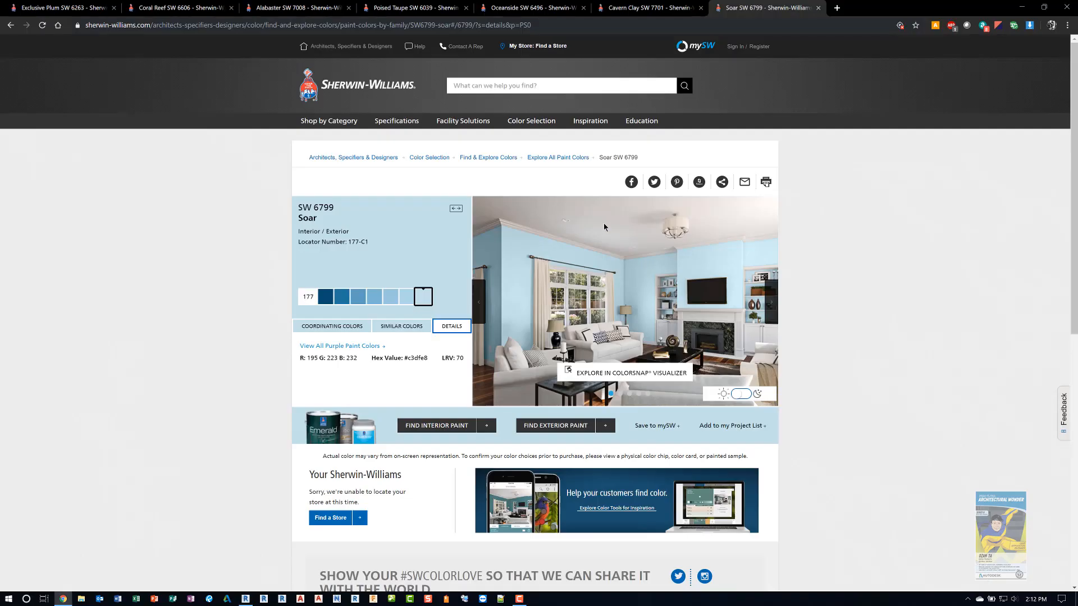
key("alt+Tab")
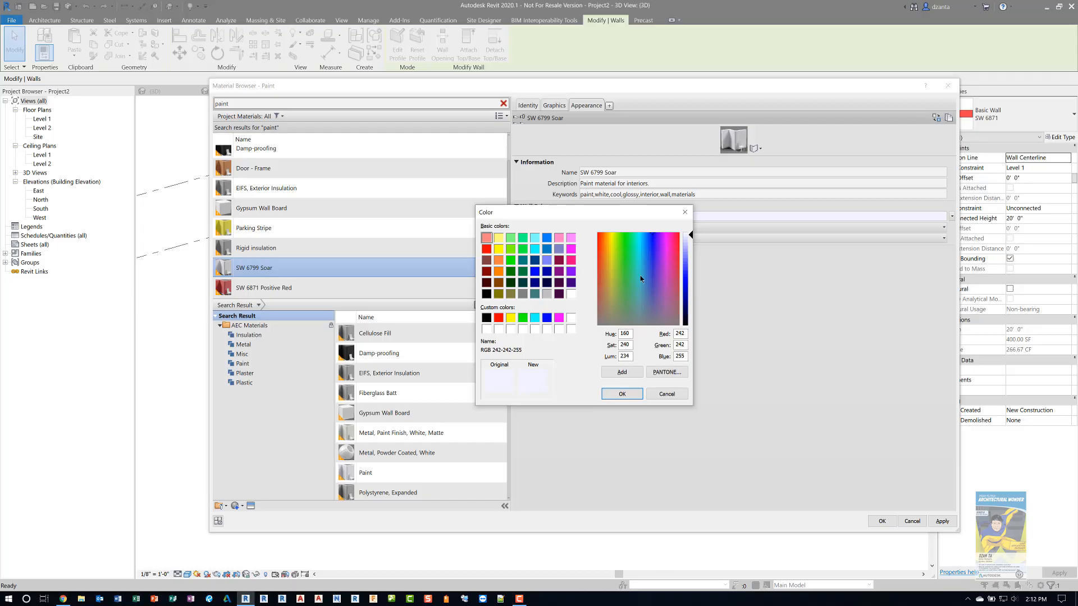
double_click(680, 334)
type("195")
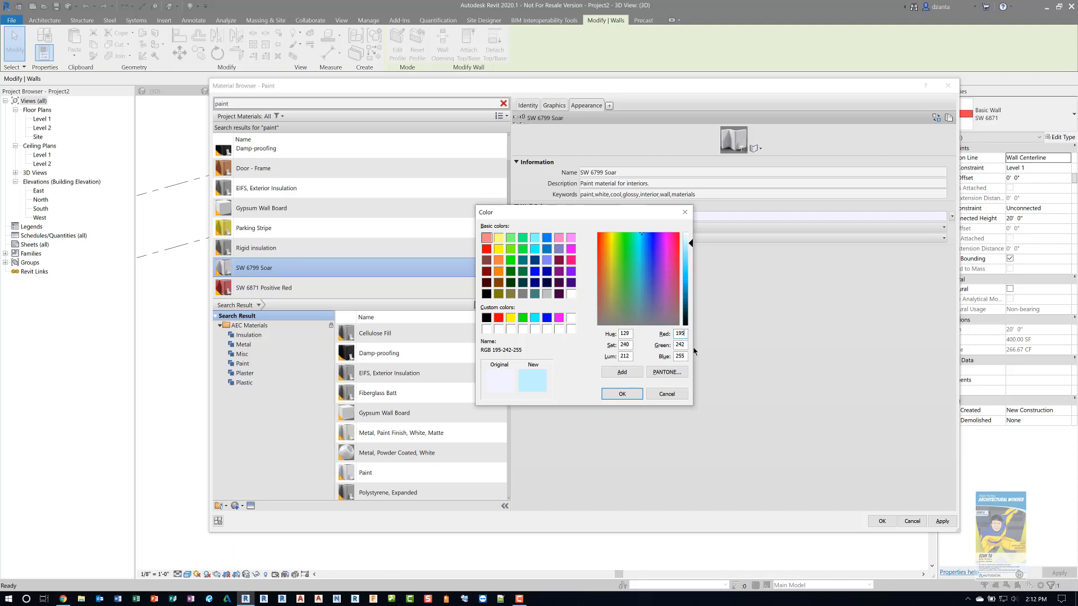
key("Tab")
type("223")
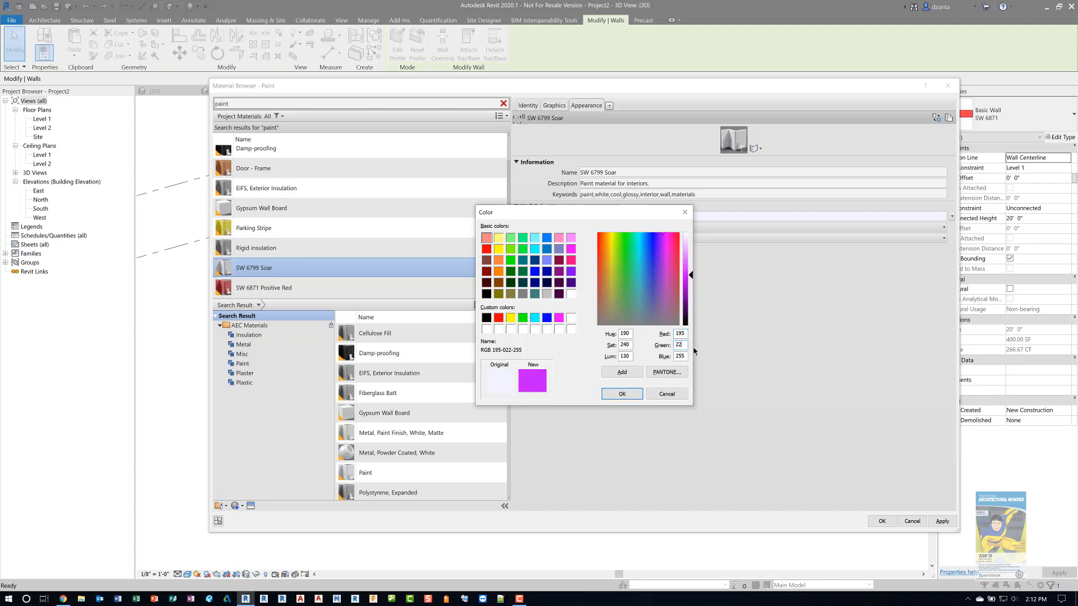
key("Tab")
key("alt+Tab")
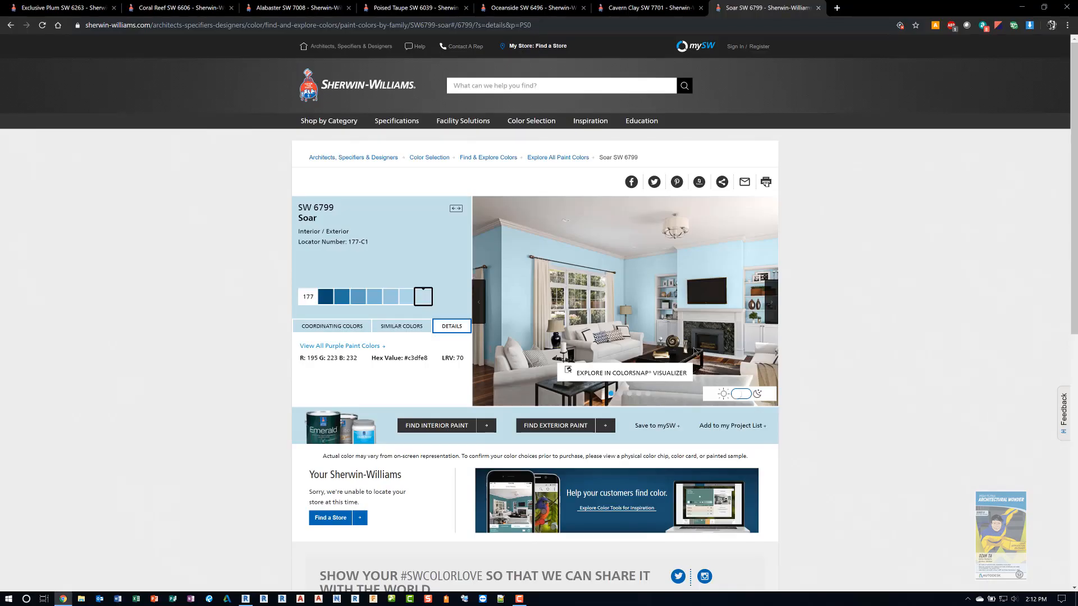
key("alt+Tab")
type("2")
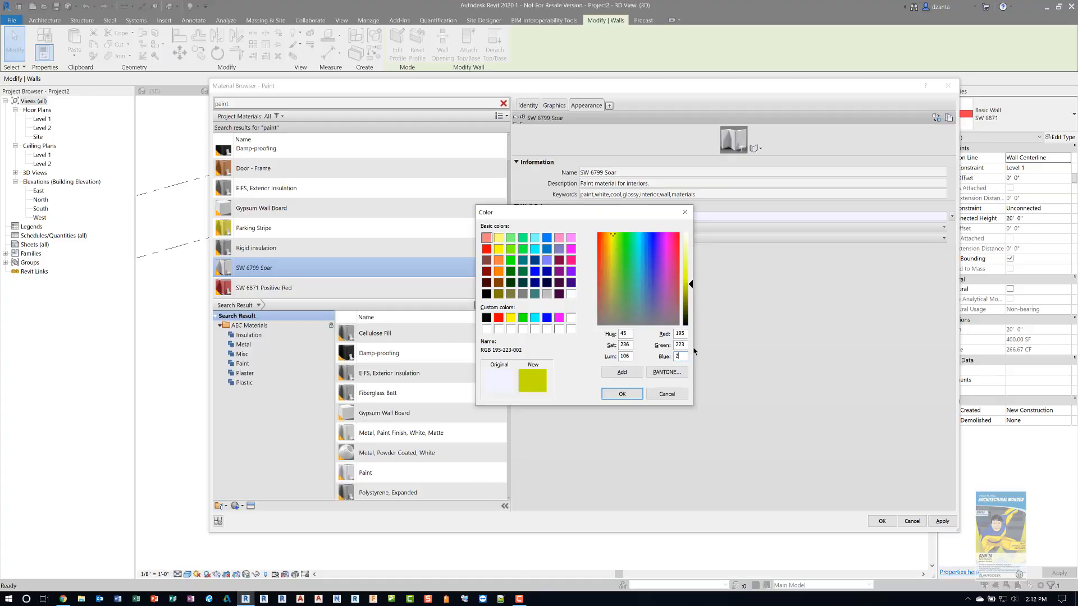
type("32")
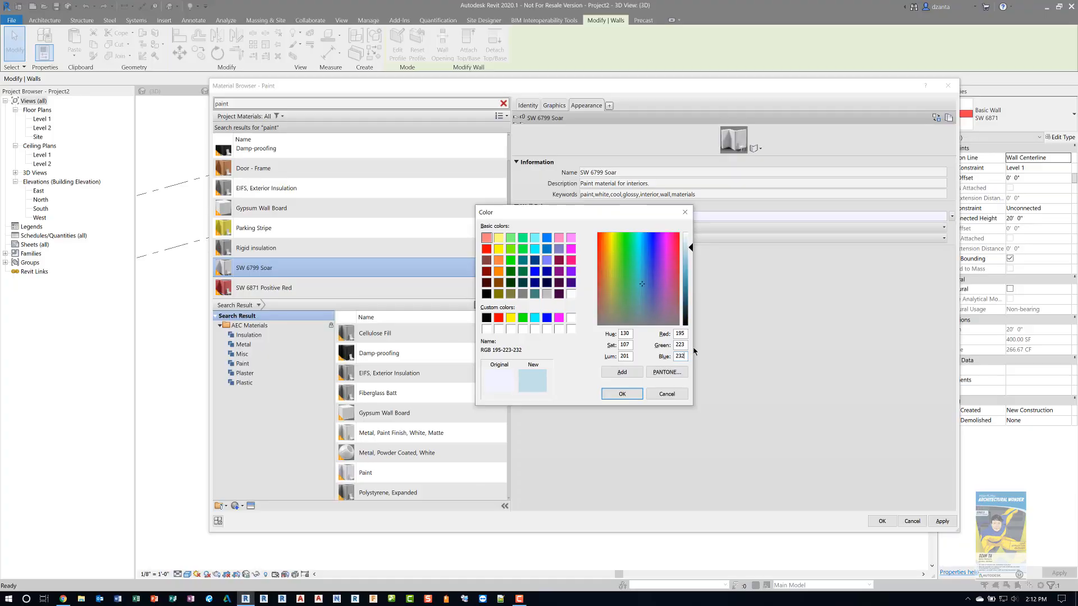
left_click(622, 393)
Step: Set the material's shading color to RGB 195 223 232 as well, checking the values on the Sherwin-Williams page
left_click(553, 106)
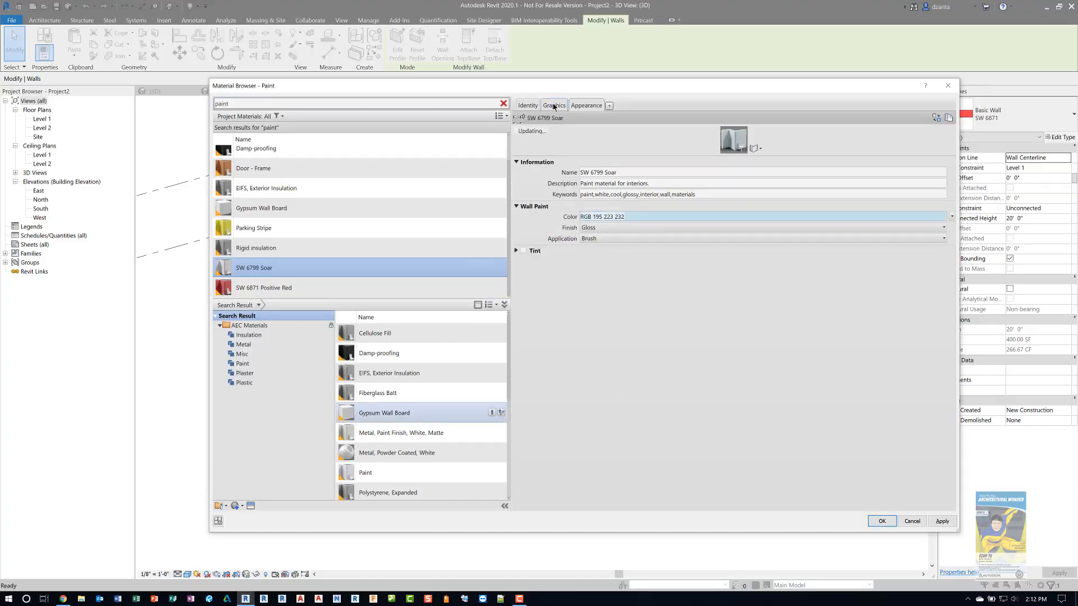
left_click(646, 139)
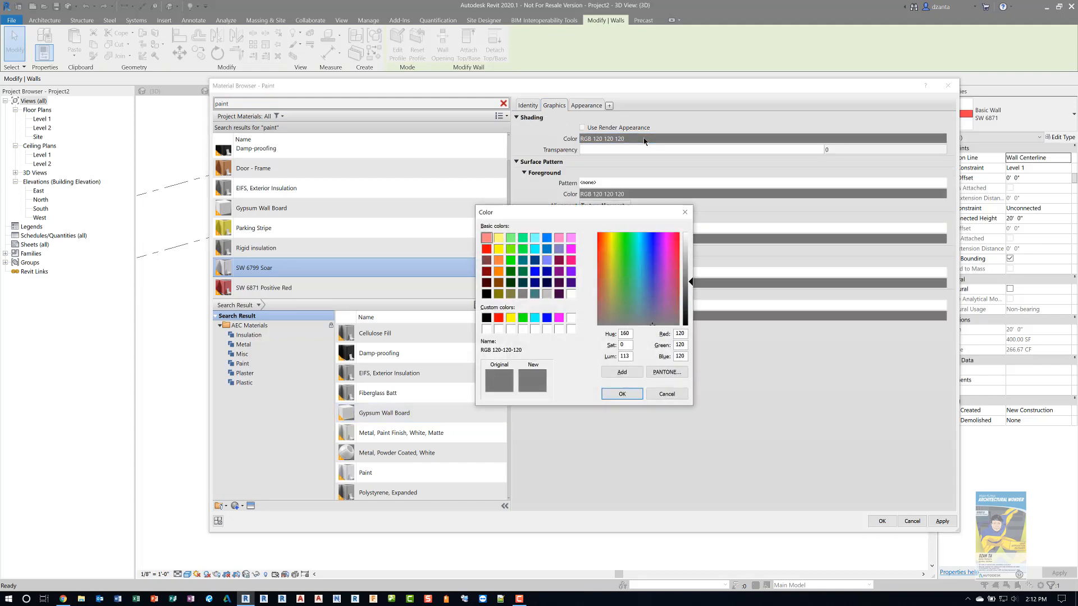
key("alt+Tab")
key("alt+Tab")
double_click(679, 334)
type("195")
key("alt+Tab")
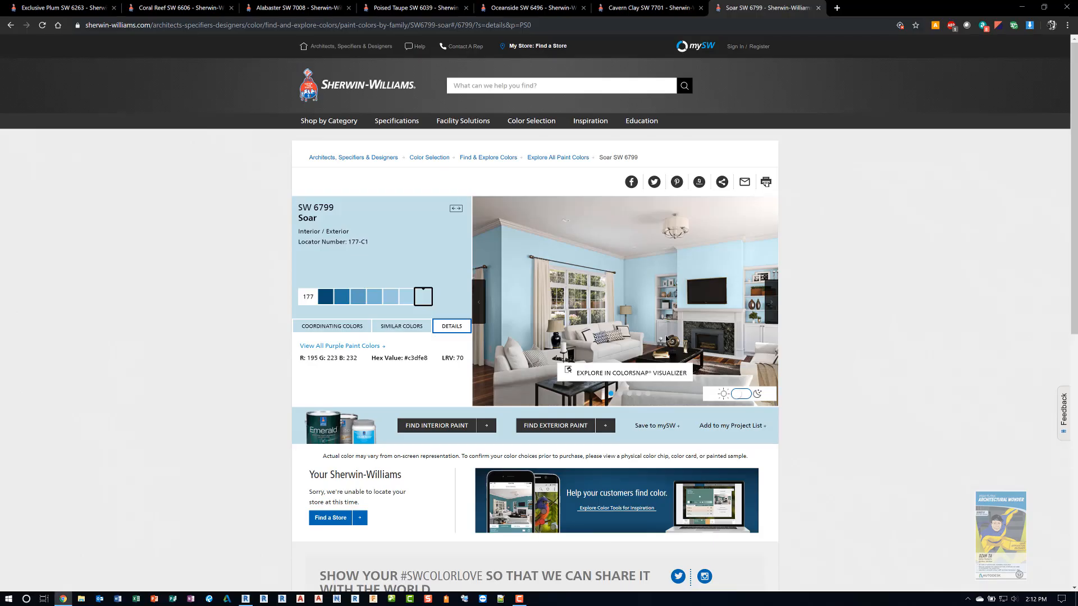
key("alt+Tab")
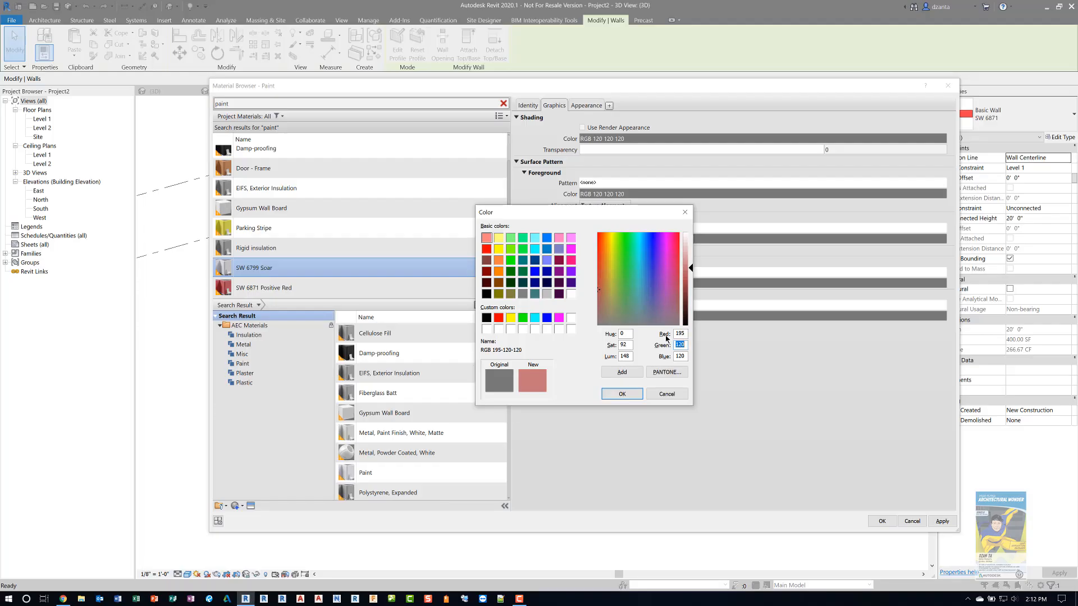
type("223")
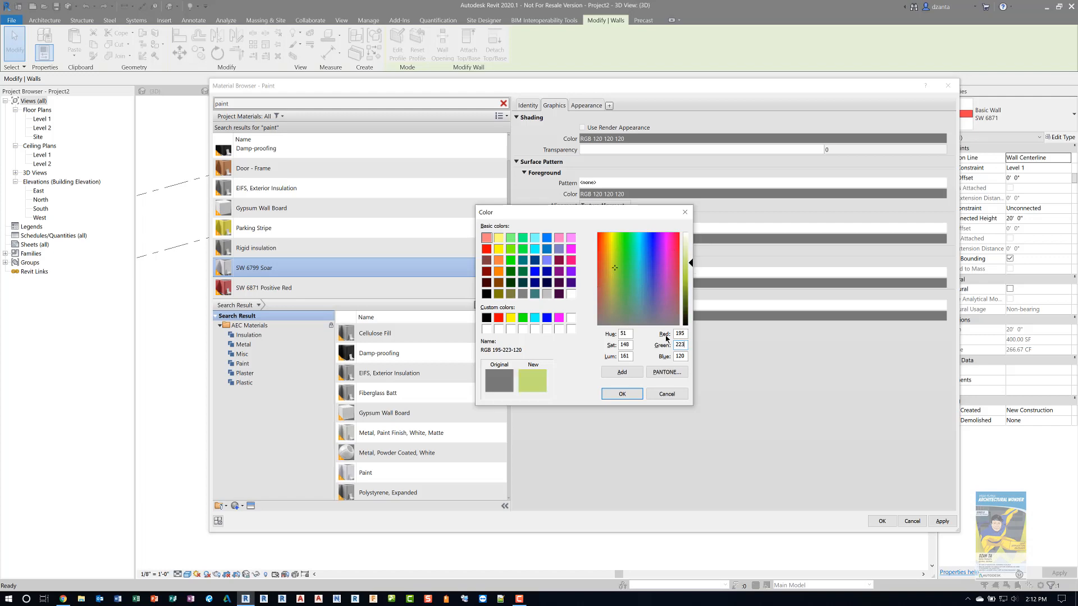
key("Tab")
type("232")
key("alt+Tab")
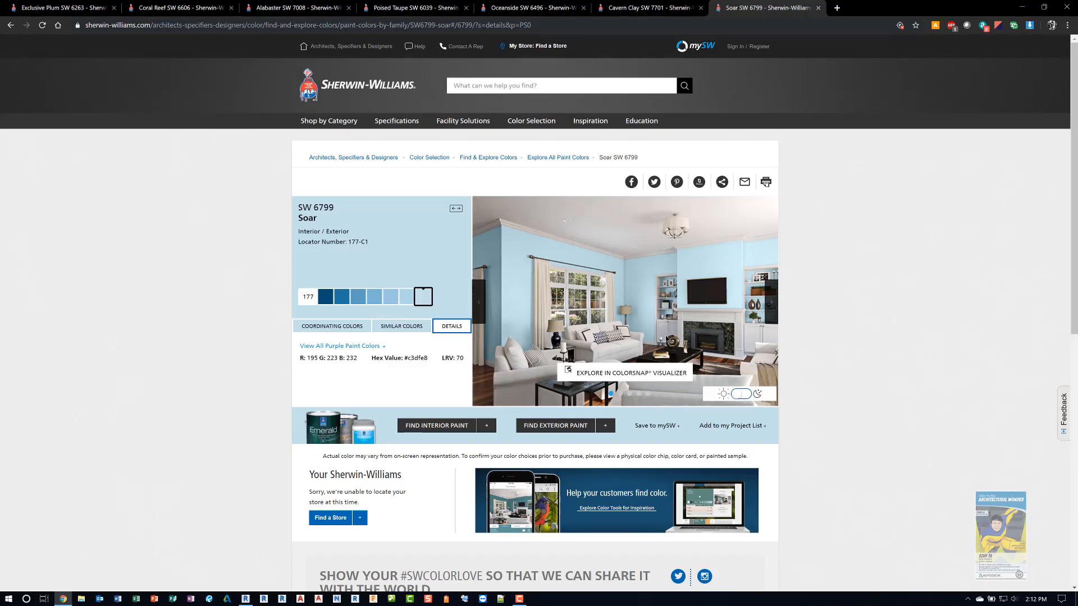
key("alt+Tab")
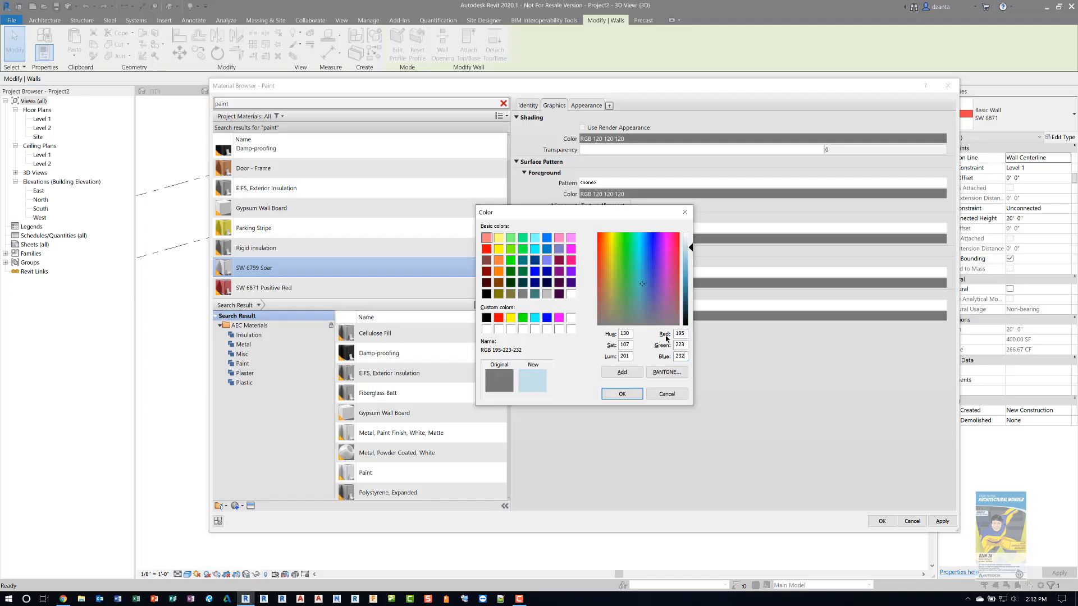
left_click(622, 394)
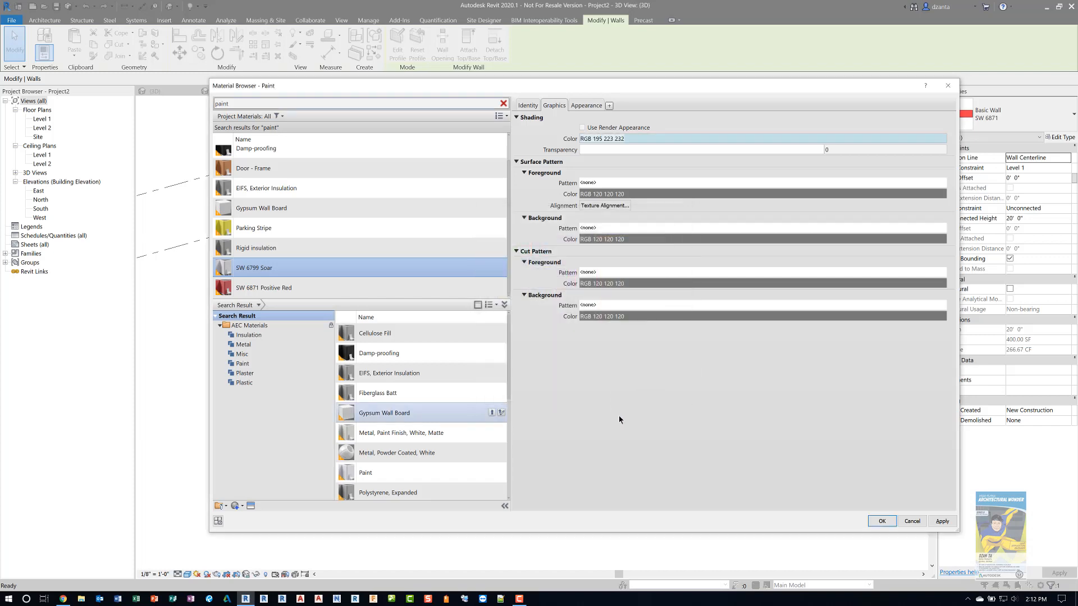
Step: Review the material's appearance, apply SW 6799 Soar to the Structure layer and accept the assembly changes
left_click(582, 106)
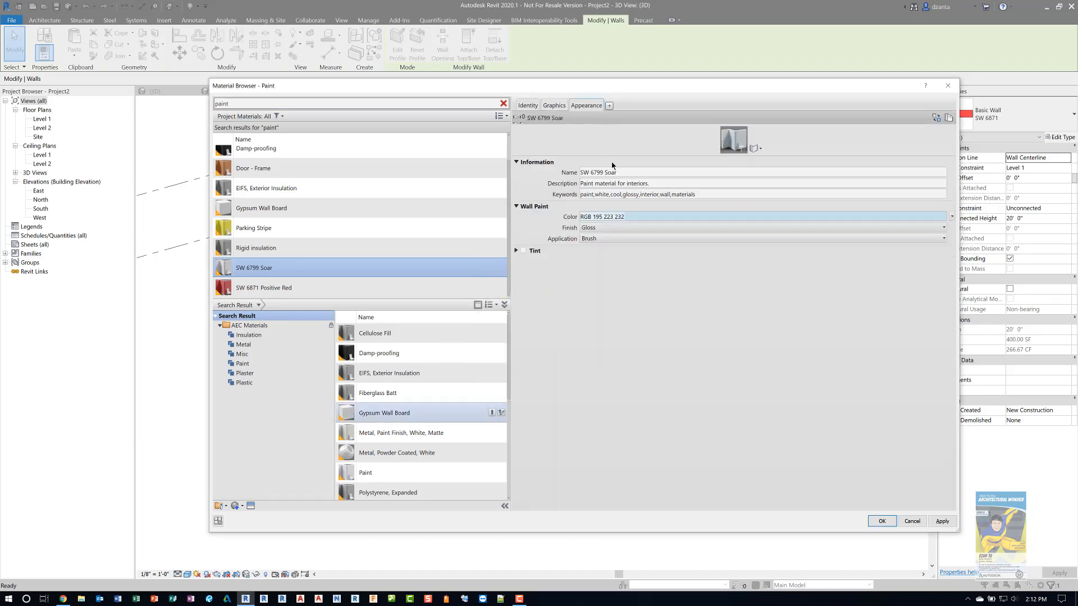
left_click(882, 522)
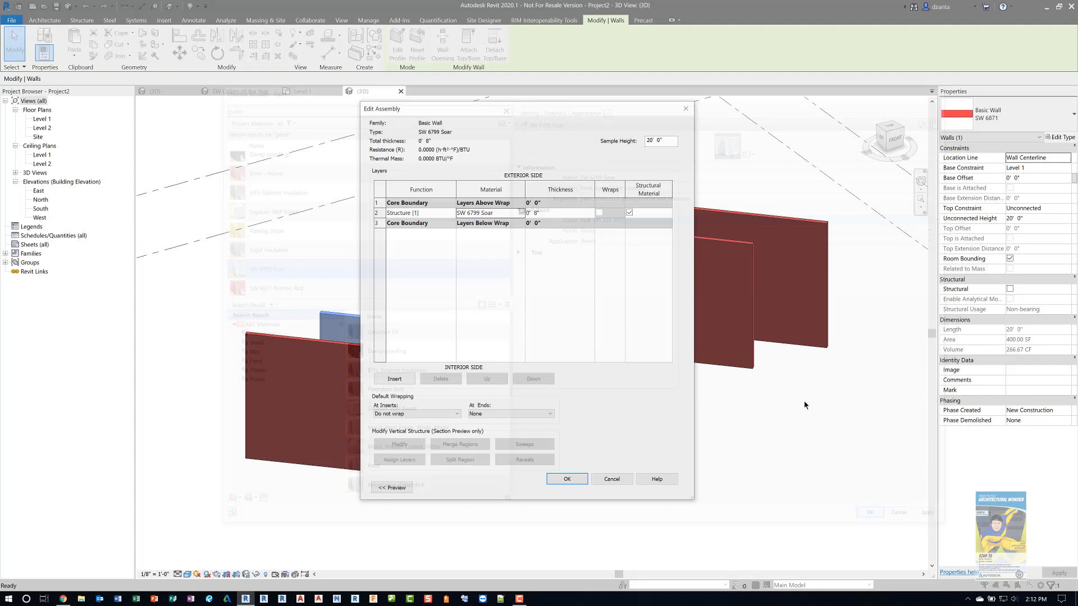
left_click(566, 480)
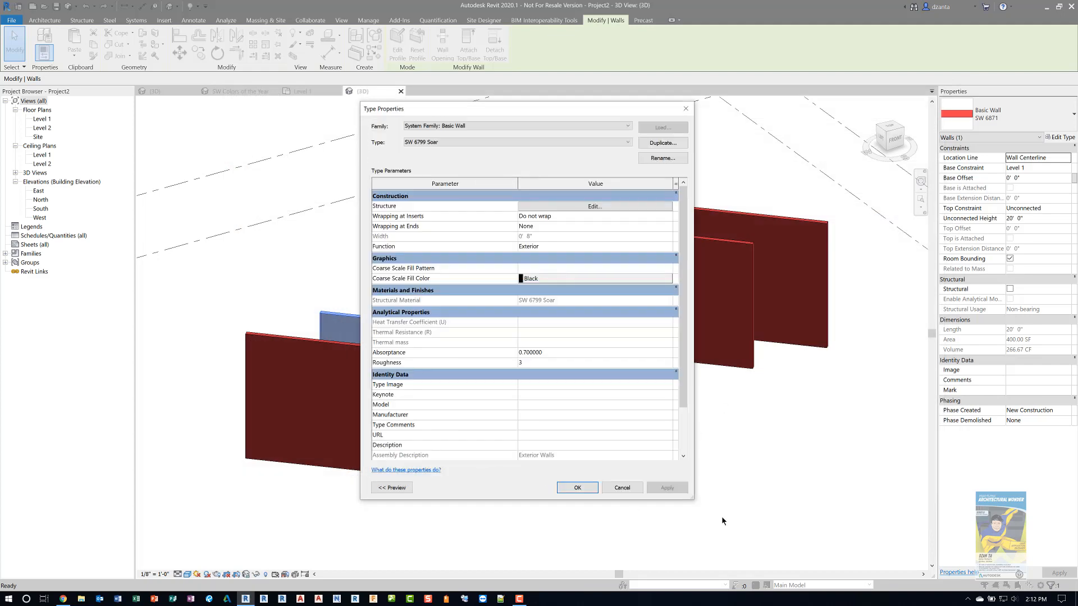
Step: Accept the SW 6799 Soar wall type and close the Project2 views without saving the project
left_click(577, 487)
left_click(668, 490)
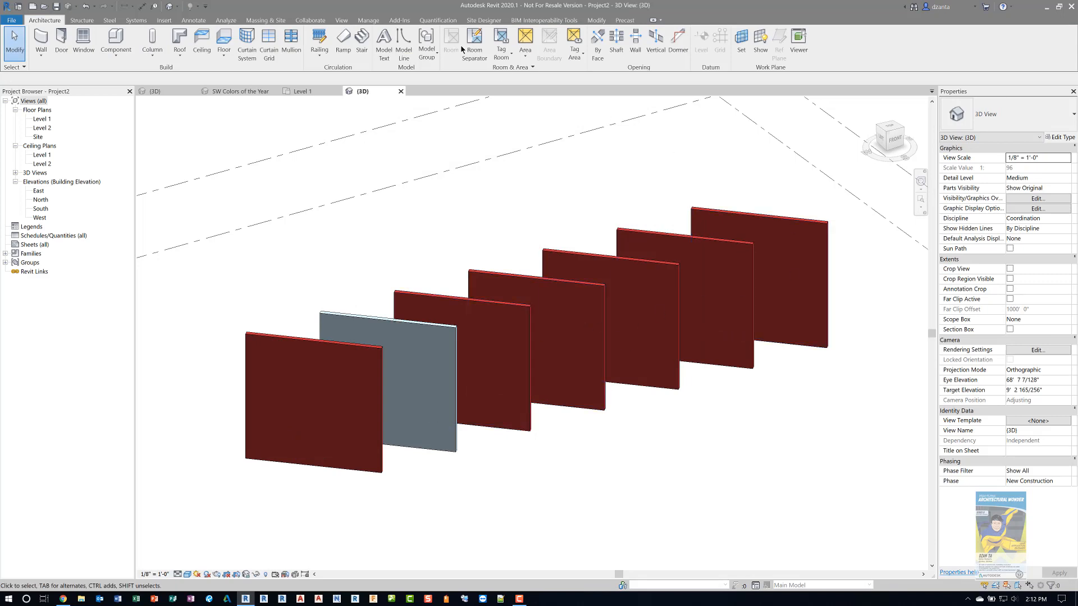
left_click(401, 91)
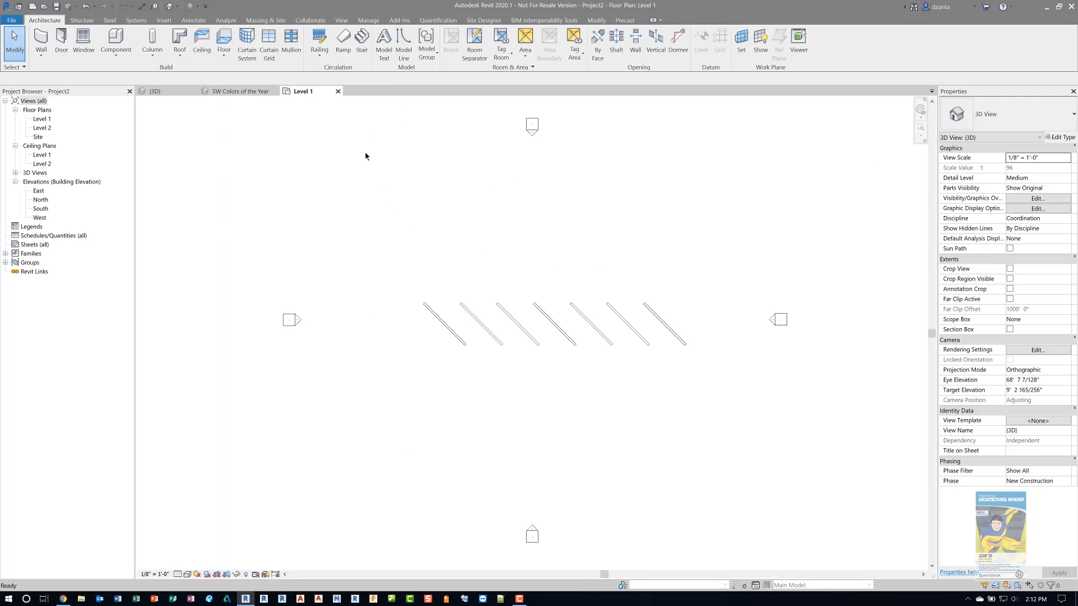
left_click(338, 91)
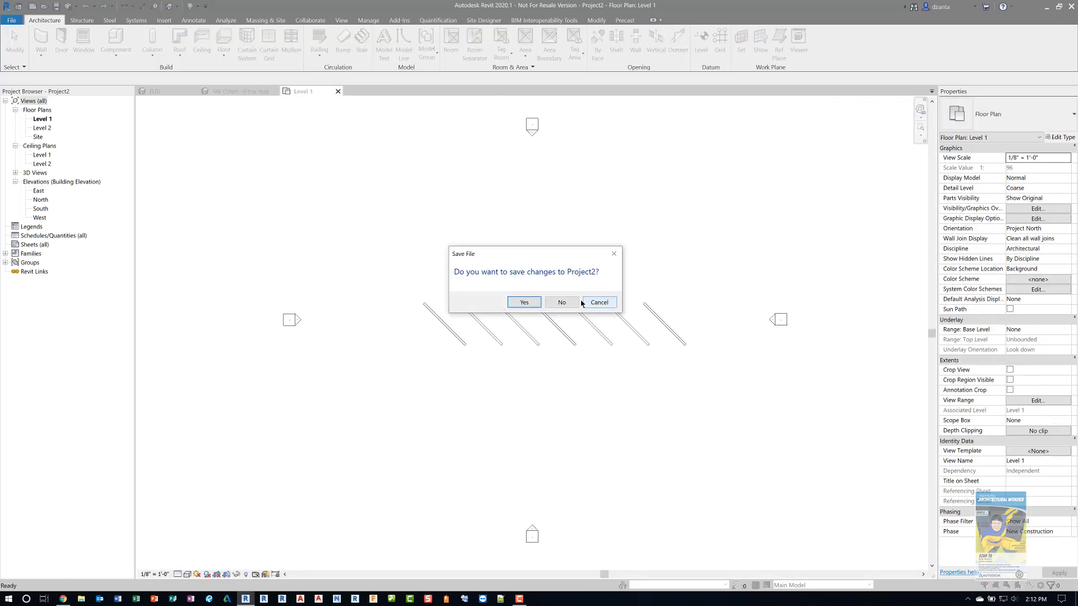
left_click(562, 303)
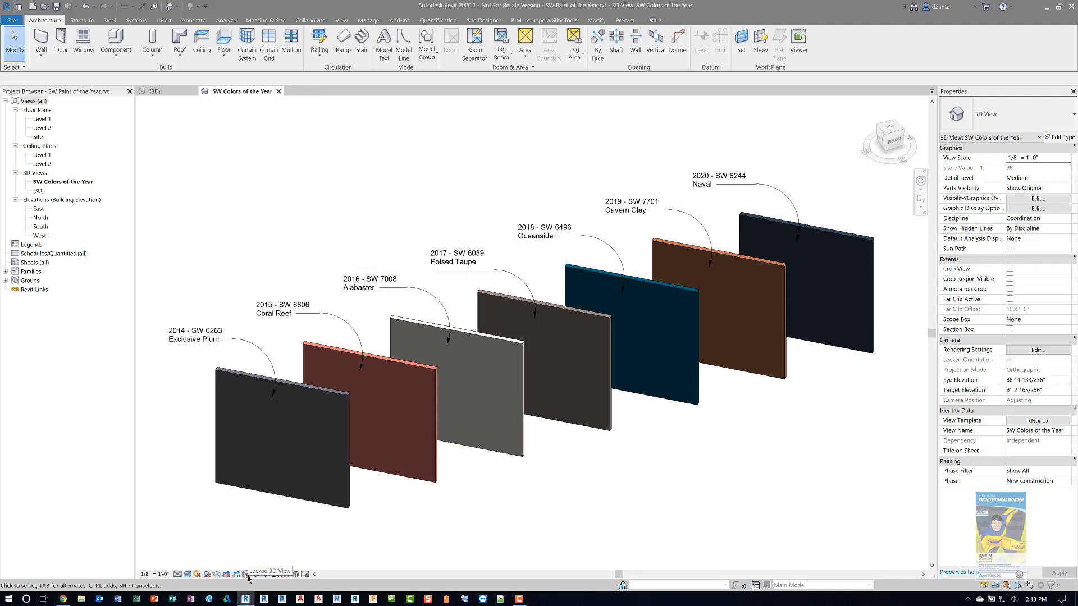
scroll(461, 402, "down", 4)
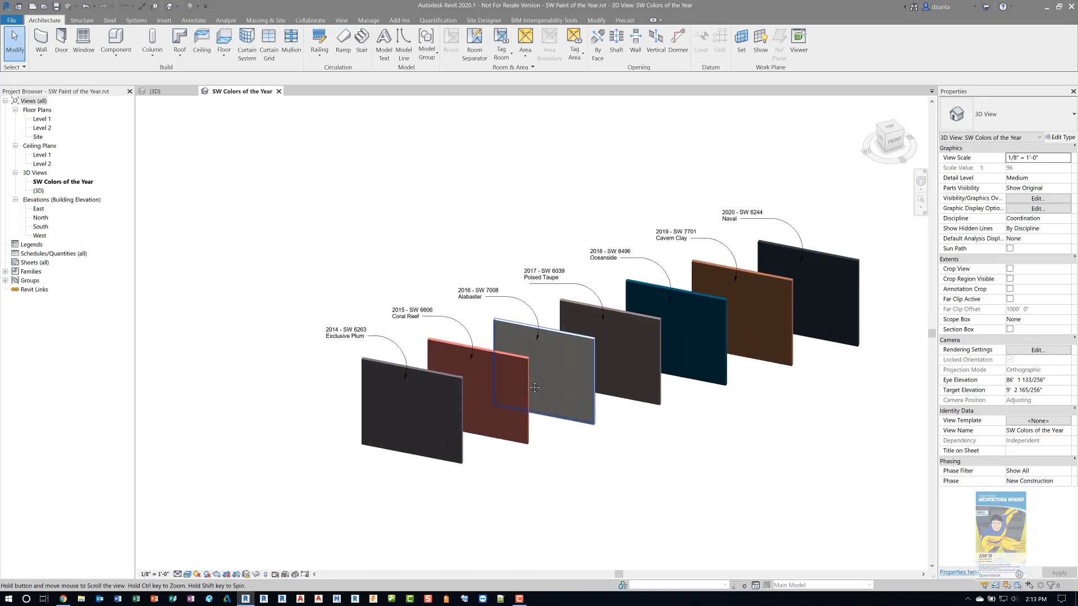
scroll(528, 383, "up", 2)
middle_click_drag(529, 384, 457, 408)
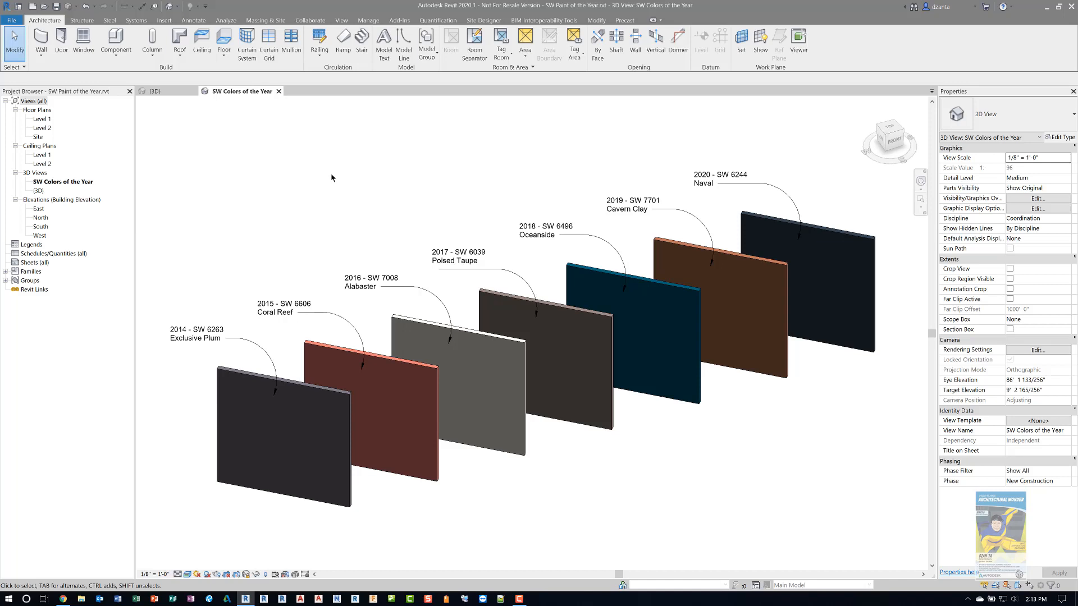
Step: Switch to the Sherwin-Williams page in Chrome and capture a region of the SW 6799 Soar color swatch with Snagit
key("alt+Tab")
left_click(457, 209)
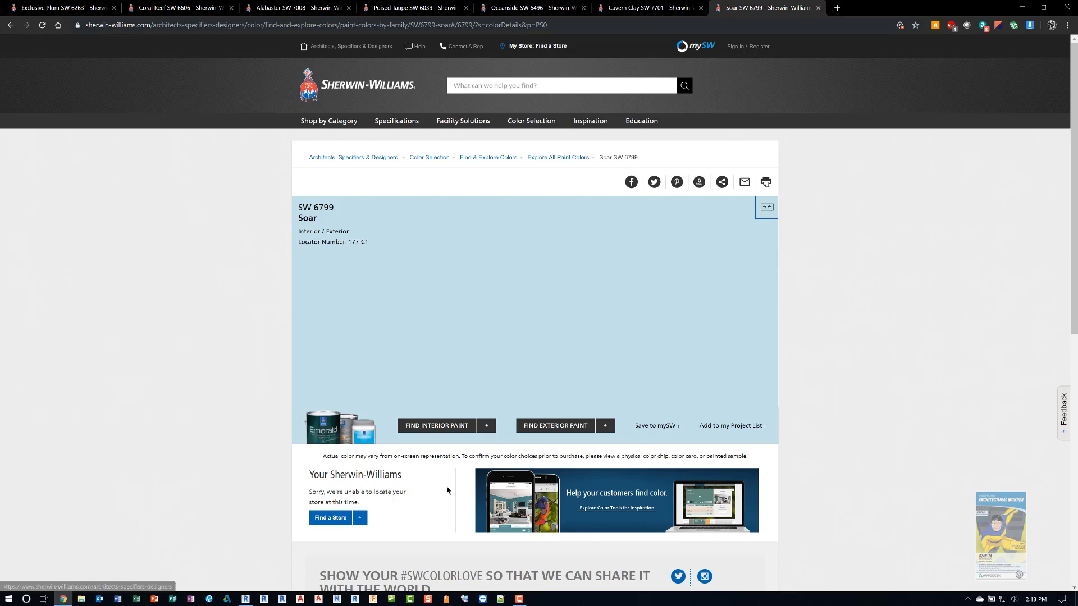
left_click(428, 599)
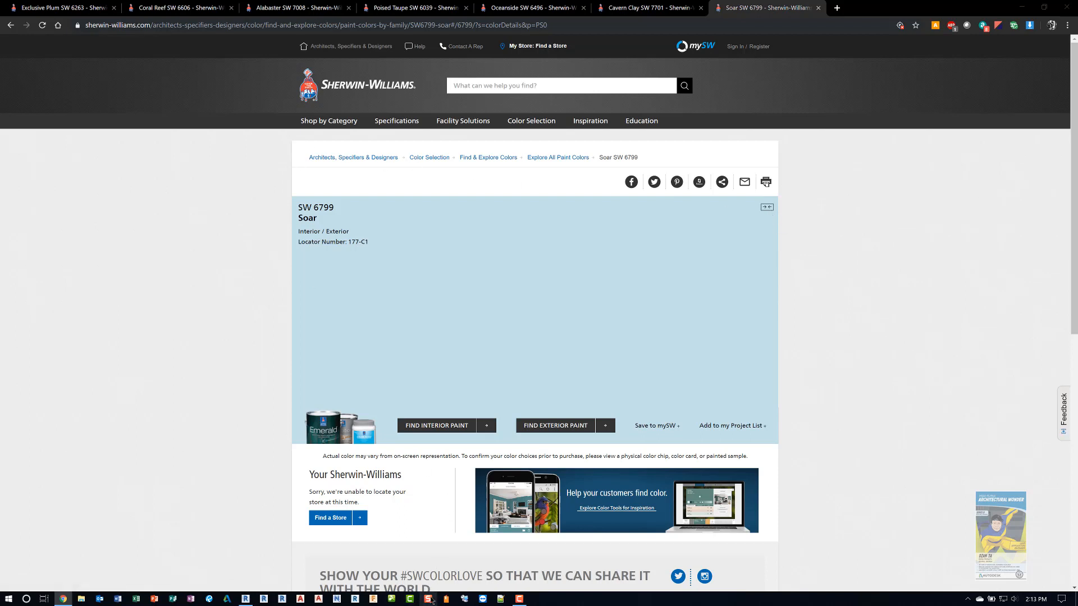
key("Print")
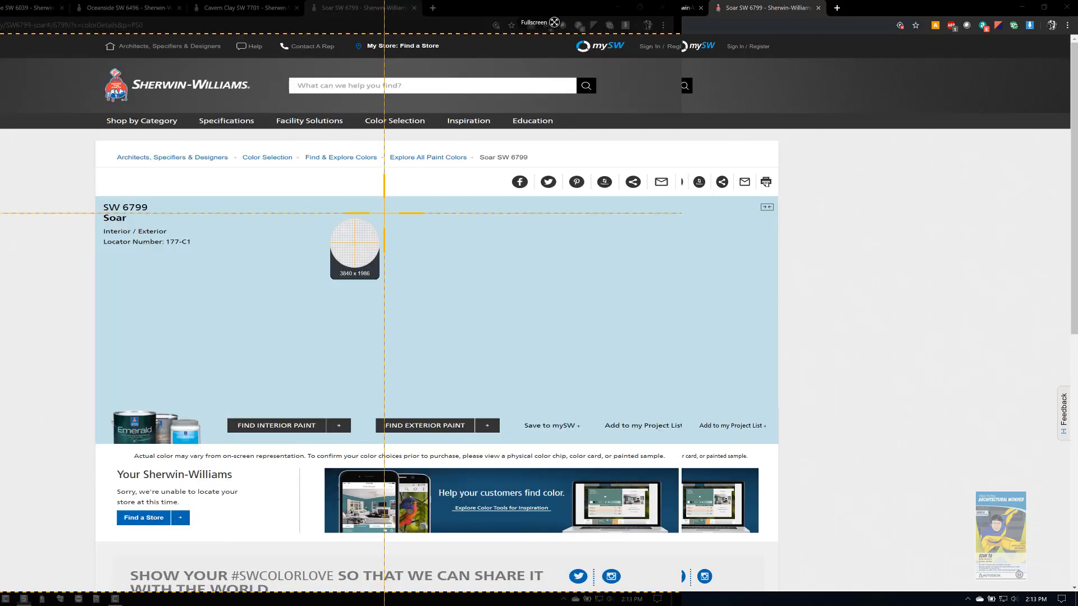
left_click_drag(201, 209, 600, 380)
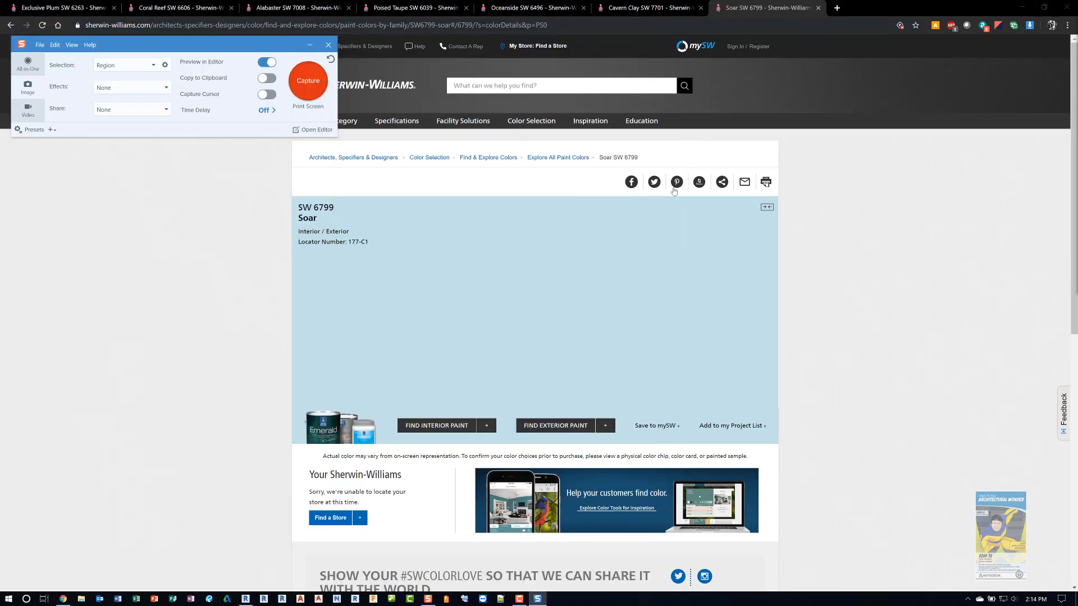
left_click(1022, 7)
left_click(328, 44)
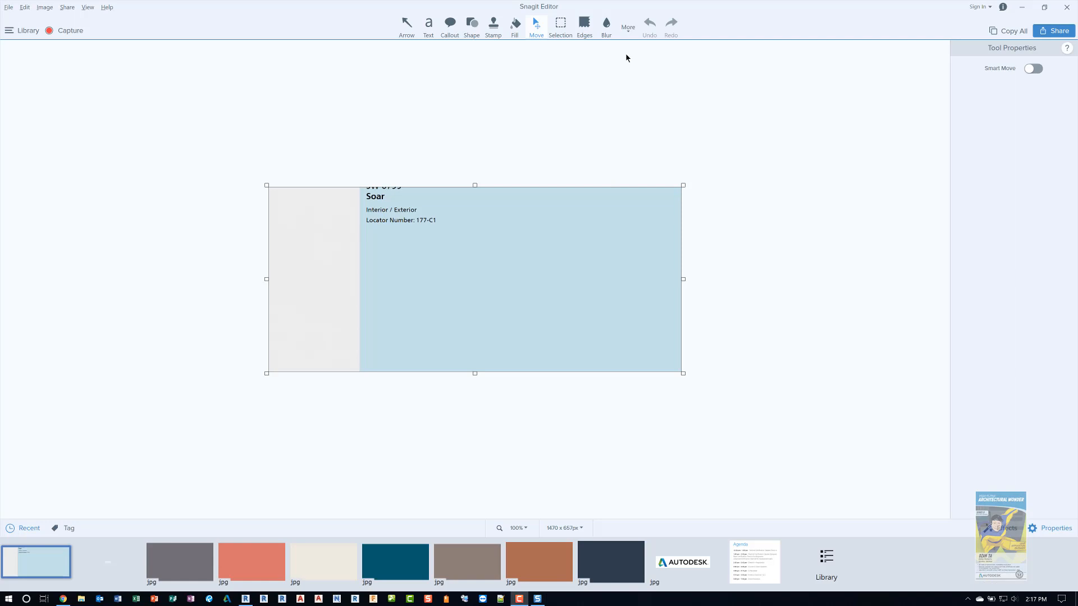
Step: Crop the captured image to the plain blue area, removing the gray margin and the text
left_click(627, 30)
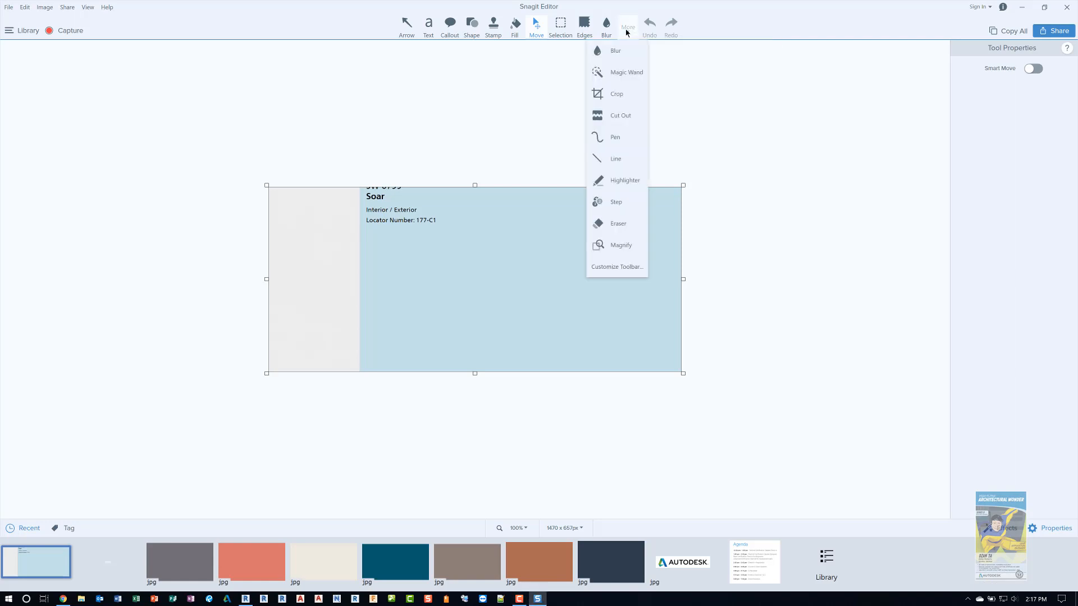
left_click(631, 96)
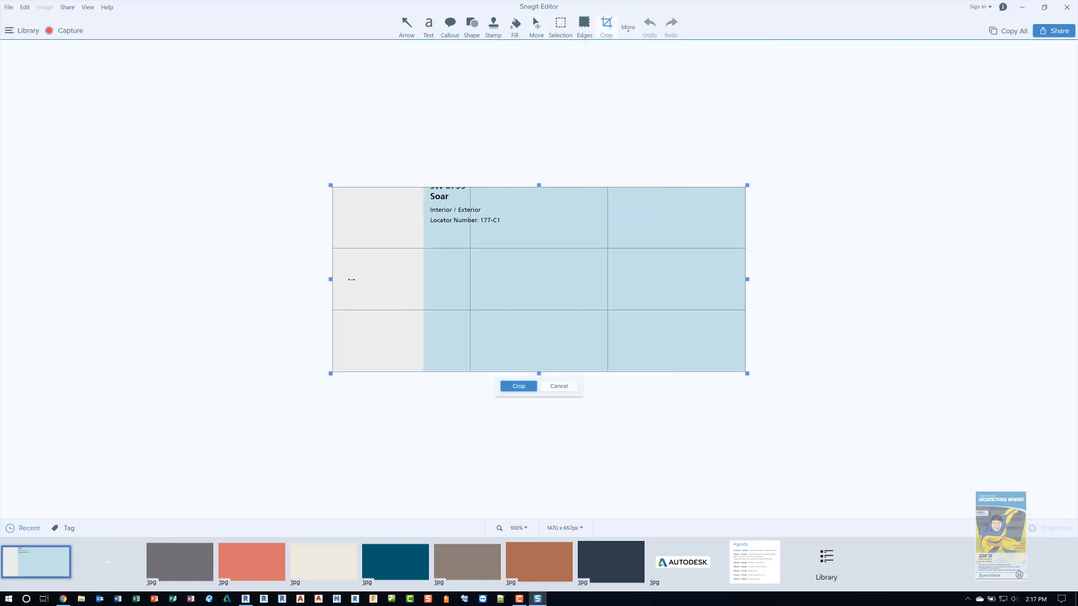
left_click_drag(333, 279, 498, 272)
left_click(602, 386)
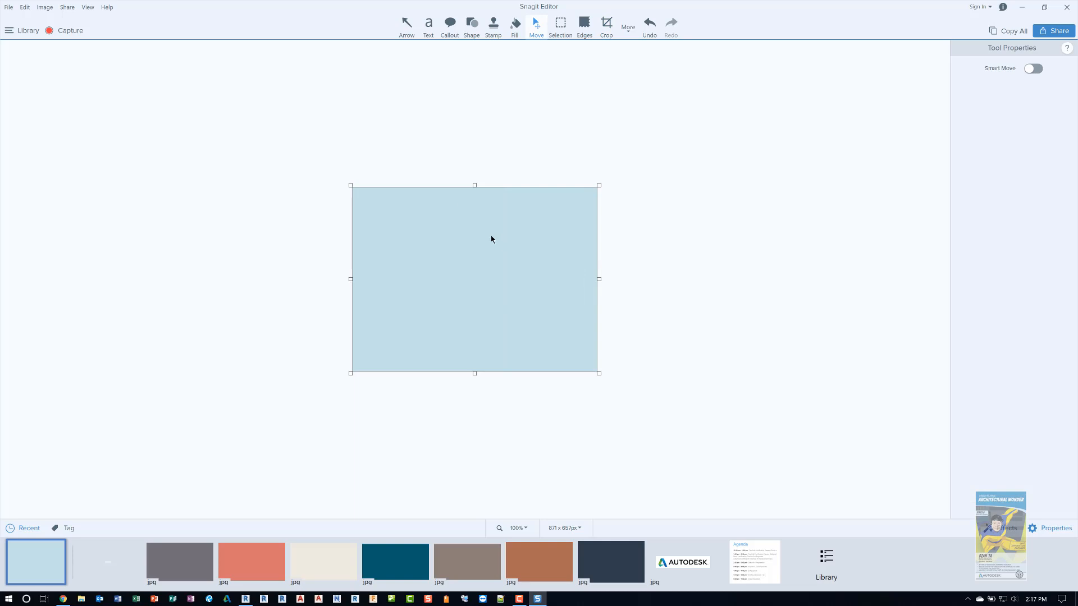
Step: Start saving the cropped swatch as a new JPG file in the Temp folder on Local Disk (C:)
left_click(10, 8)
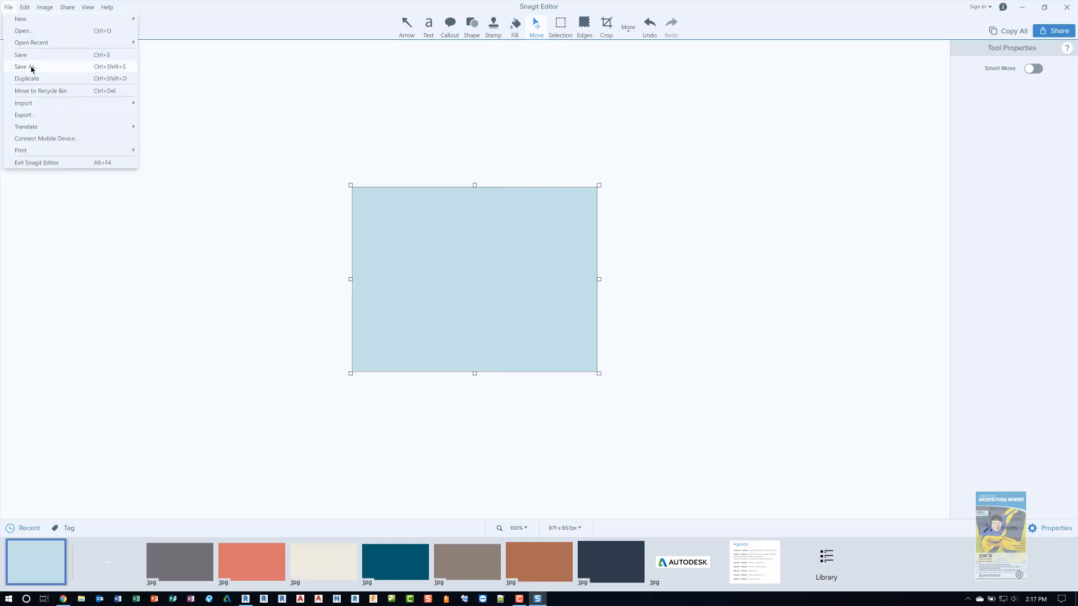
left_click(25, 67)
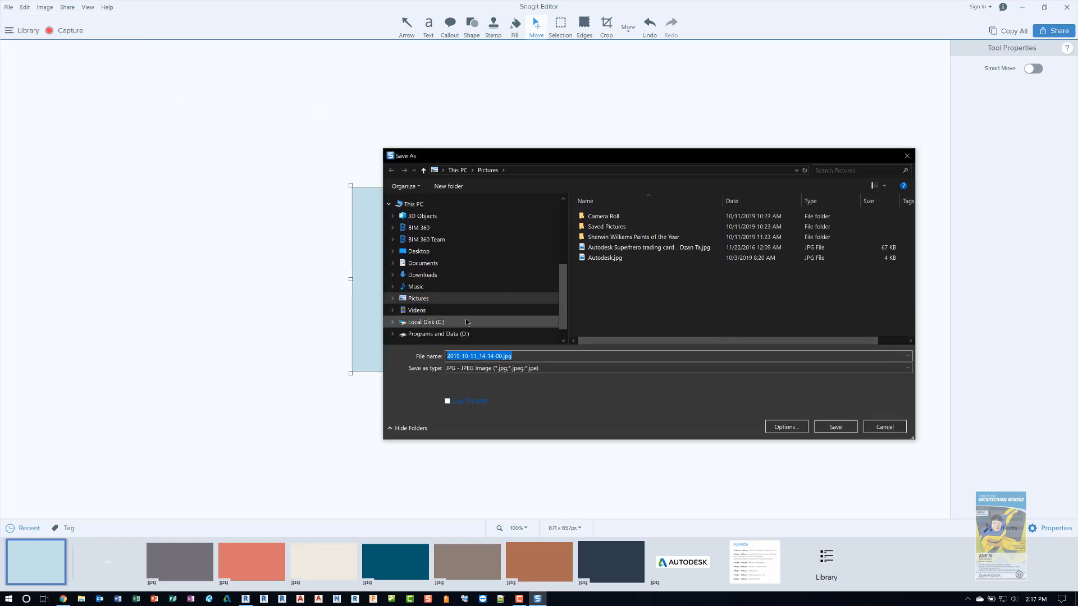
left_click(466, 322)
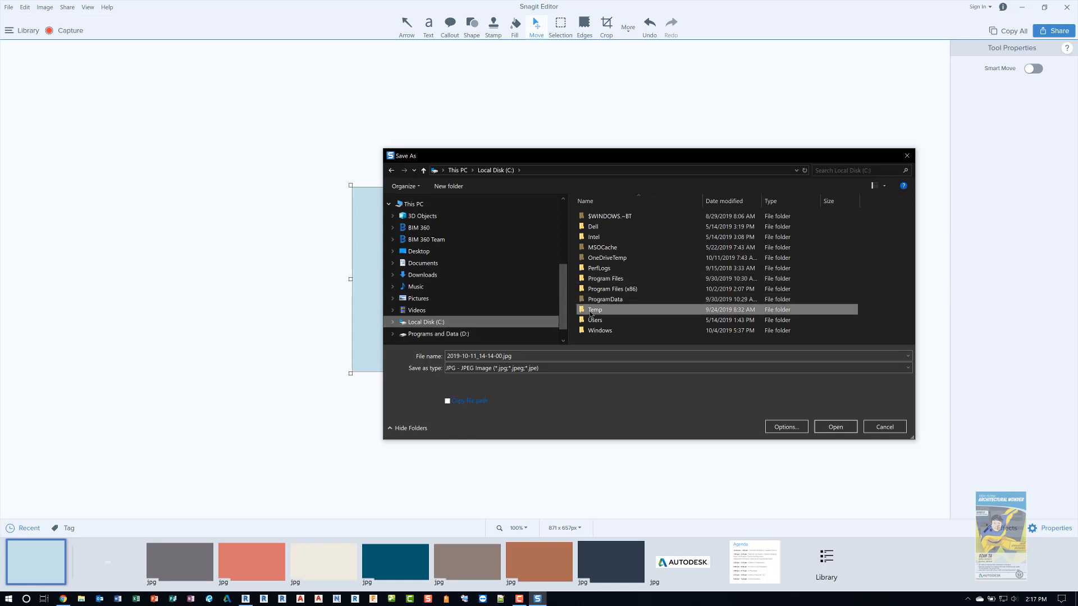
double_click(592, 310)
Step: Name the image file SW 6799 Soar, checking the color number on the Sherwin-Williams page, and save it
left_click(555, 355)
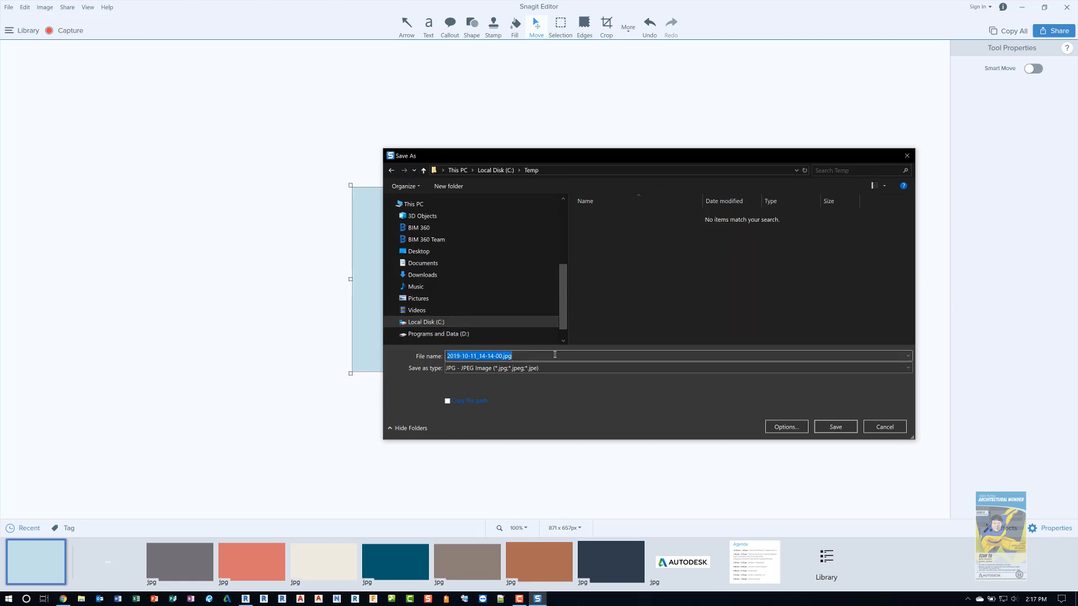
type("SW")
key("alt+Tab")
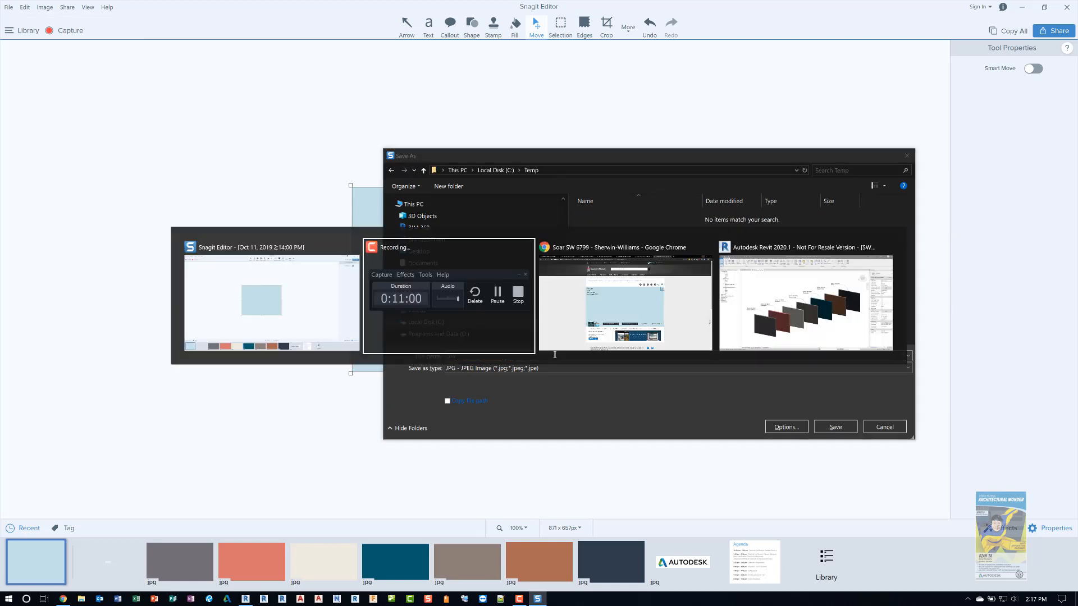
key("alt+Tab")
key("alt+Tab")
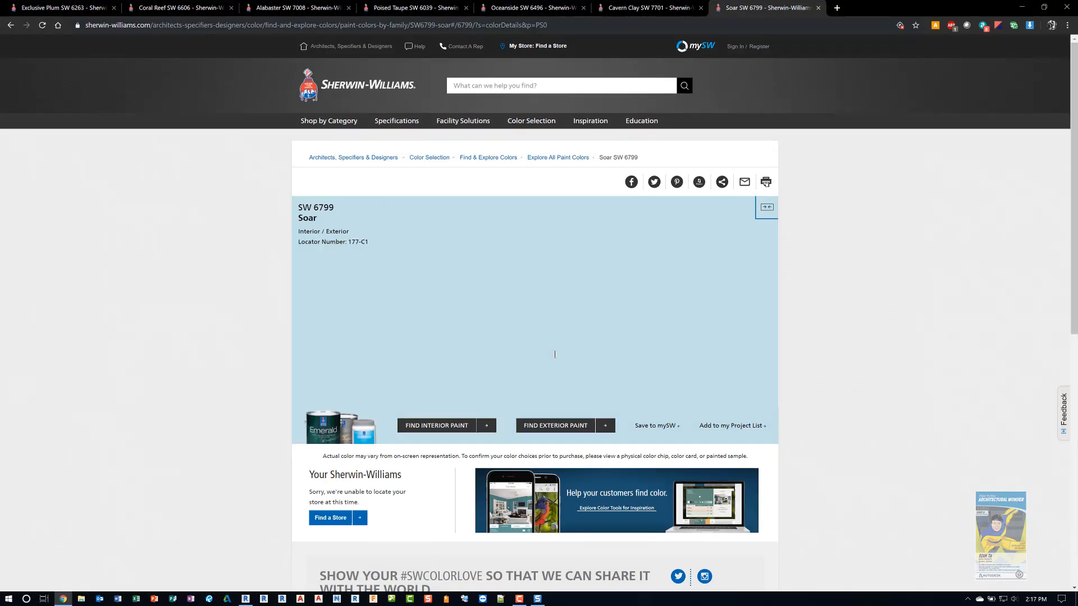
key("alt+Tab")
key("alt+Tab")
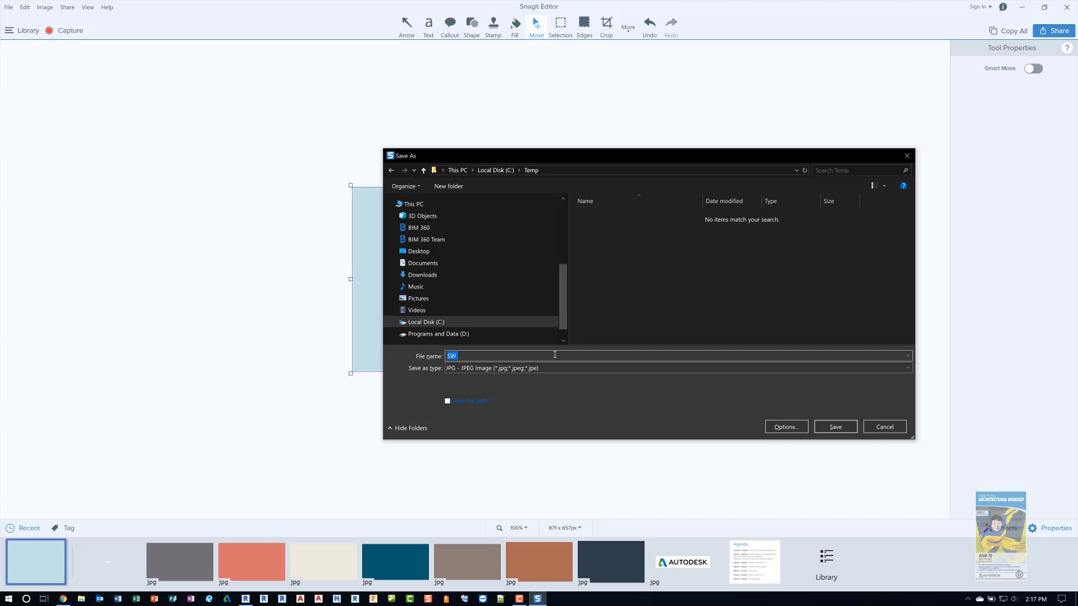
left_click(554, 354)
type("6799 Soar")
left_click(837, 426)
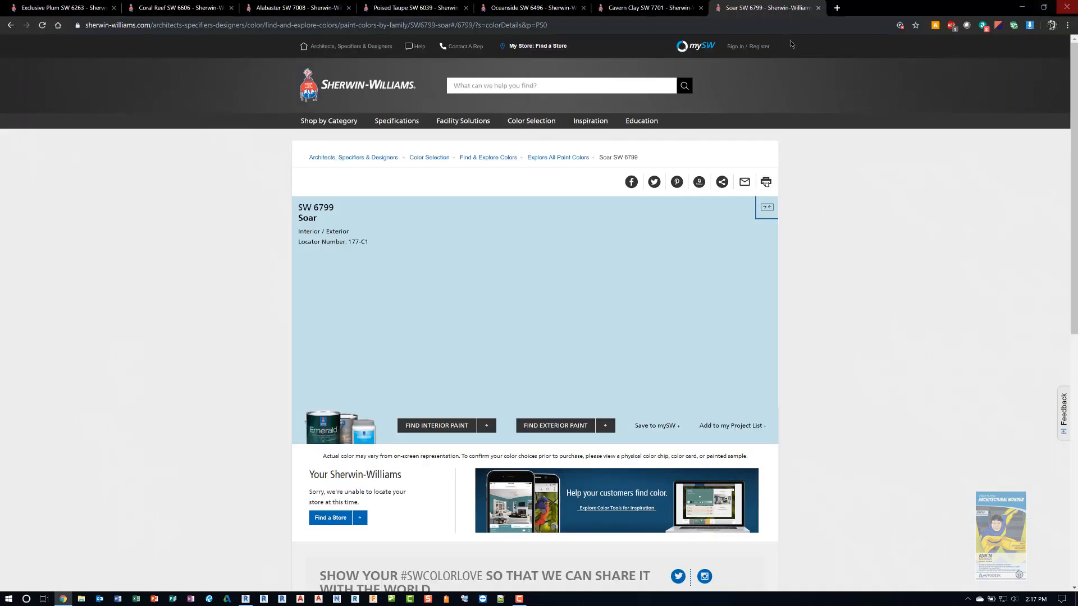
Step: Close Snagit Editor, minimize the browser and switch back to the SW Paint of the Year project in Revit
left_click(1066, 7)
left_click(1022, 8)
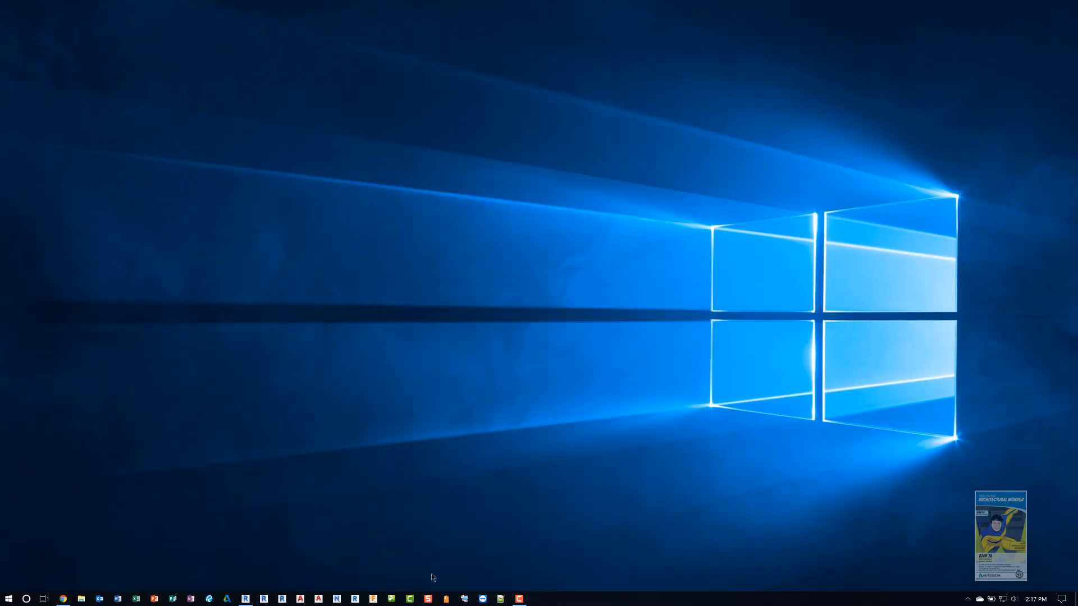
left_click(245, 599)
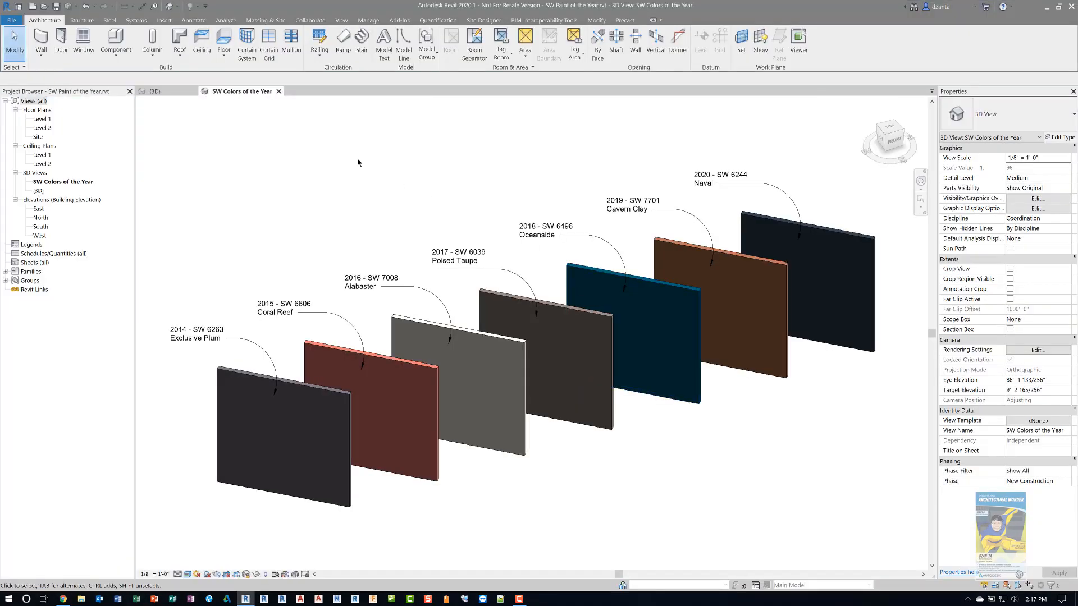
Step: Copy the 2020 - SW 6244 Naval wall and its label by one wall spacing, from the Cavern Clay wall's top corner to the Naval wall's
scroll(624, 149, "down", 4)
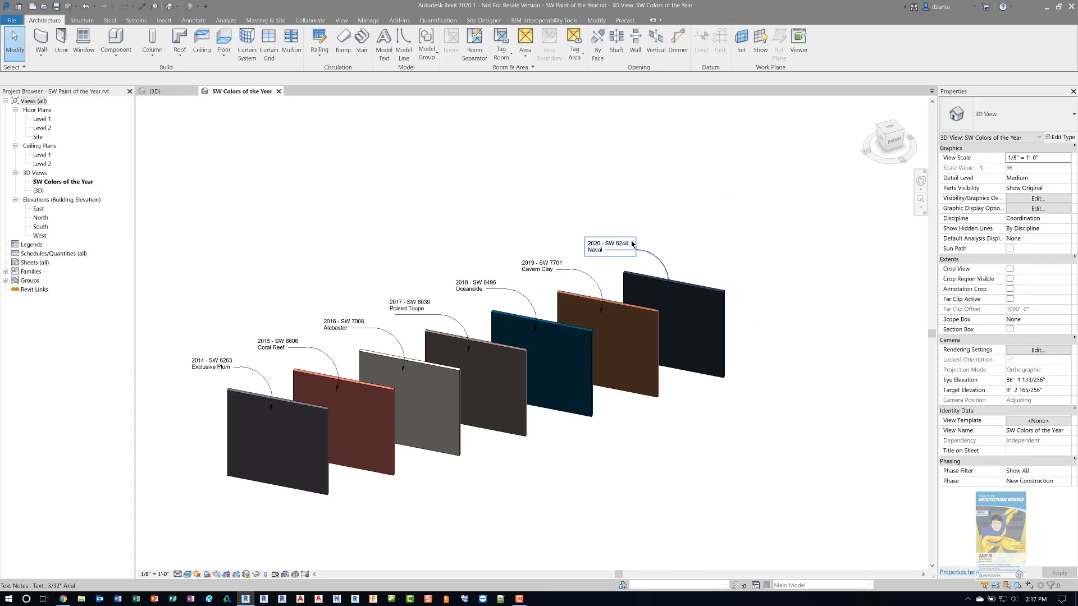
left_click(632, 245)
left_click(681, 283, "ctrl")
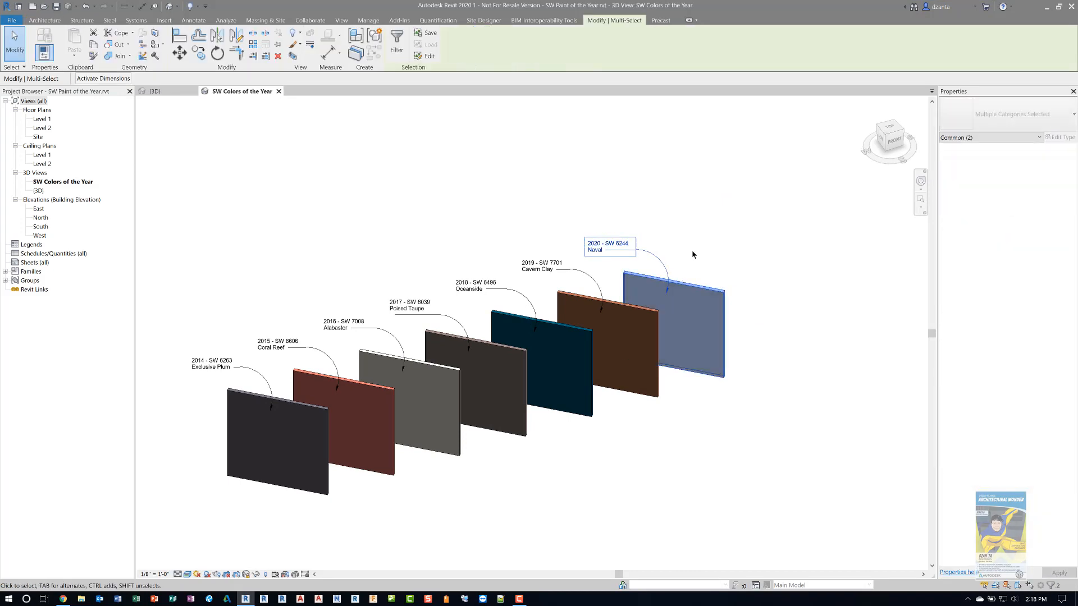
left_click(198, 53)
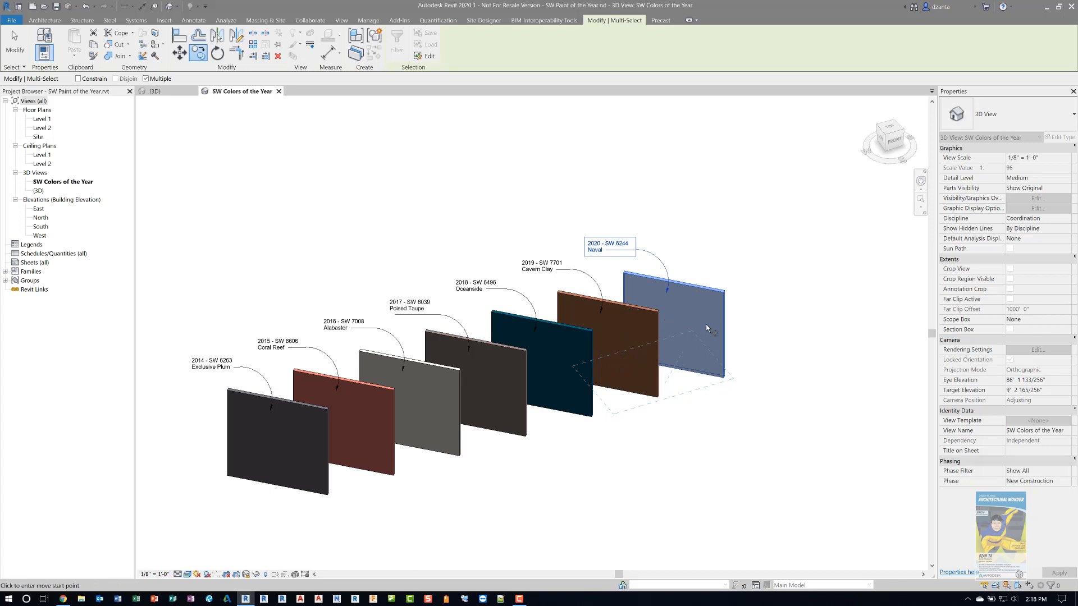
scroll(706, 328, "up", 2)
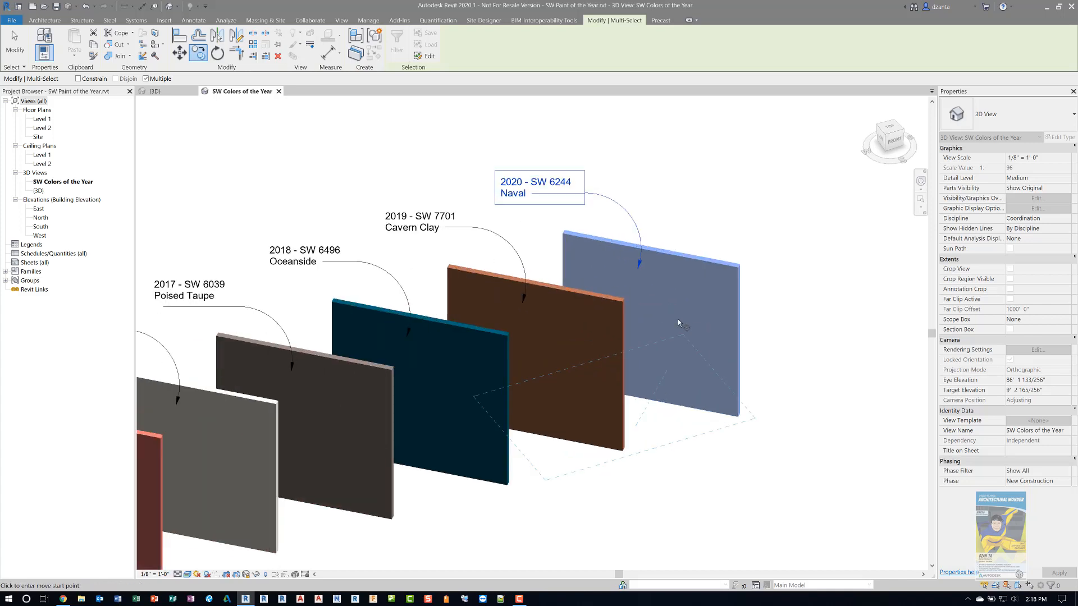
left_click(622, 304)
left_click(742, 264)
key("Escape")
key("Escape")
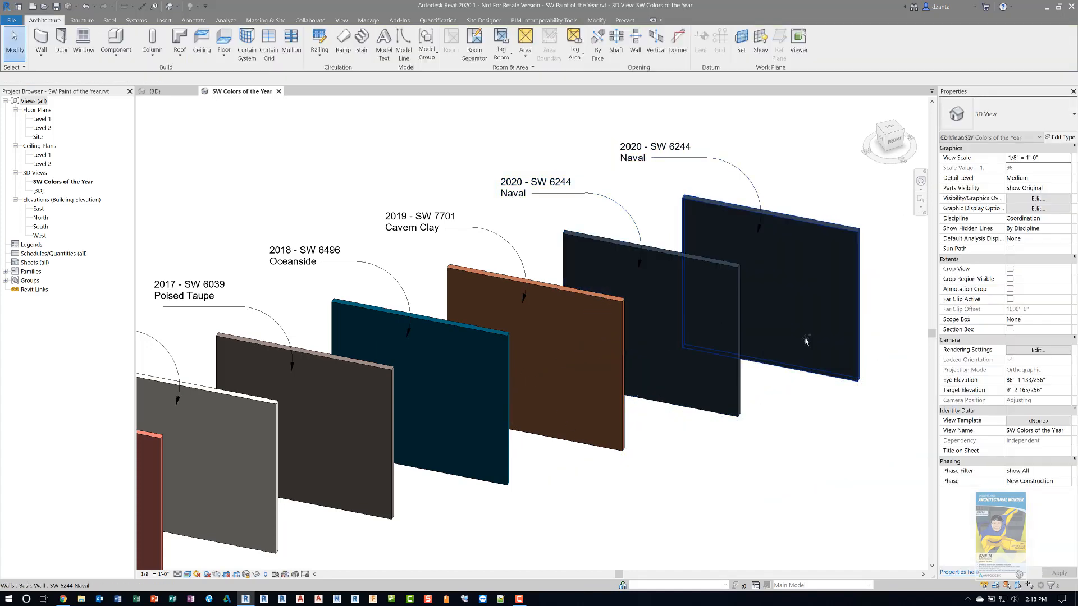
Step: Duplicate the copied Naval wall's type under the name SW 6799 Soar
scroll(806, 341, "down", 3)
scroll(630, 313, "up", 1)
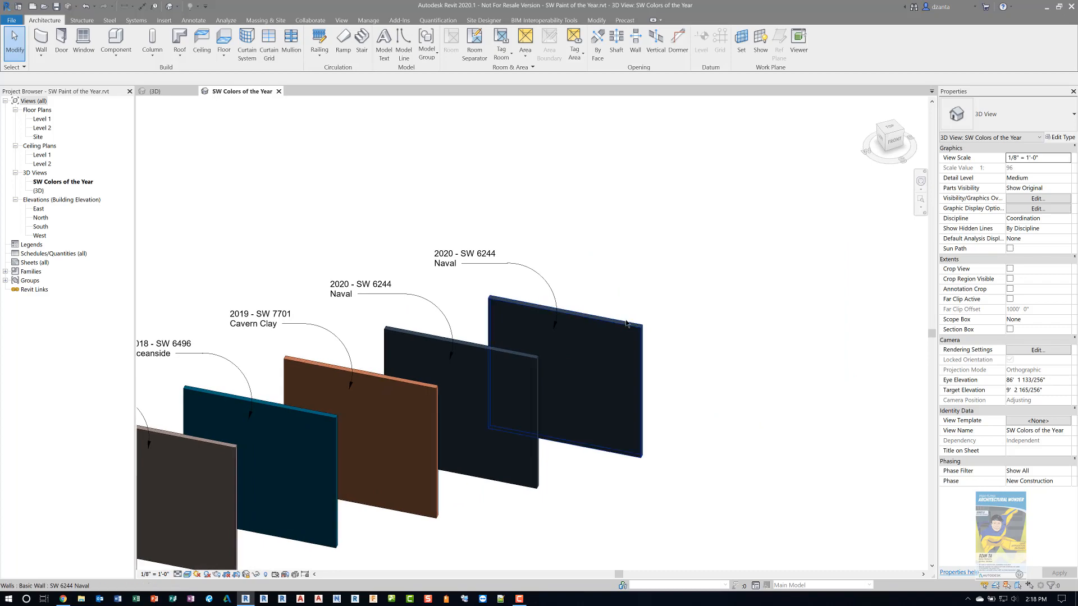
left_click(627, 324)
left_click(1060, 137)
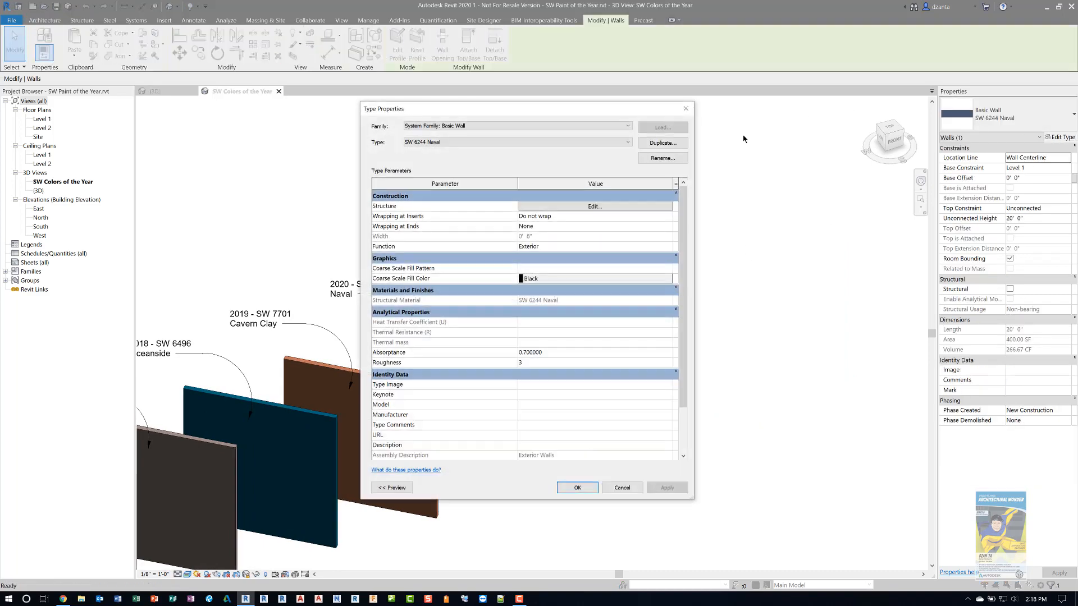
left_click(663, 144)
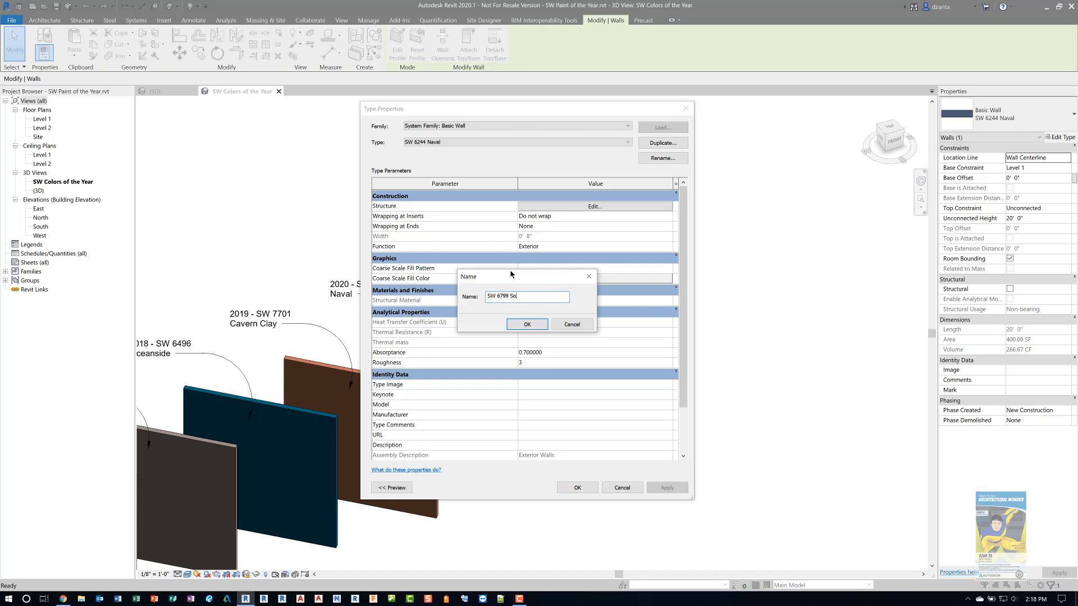
type("SW 6799 Soar")
left_click(527, 324)
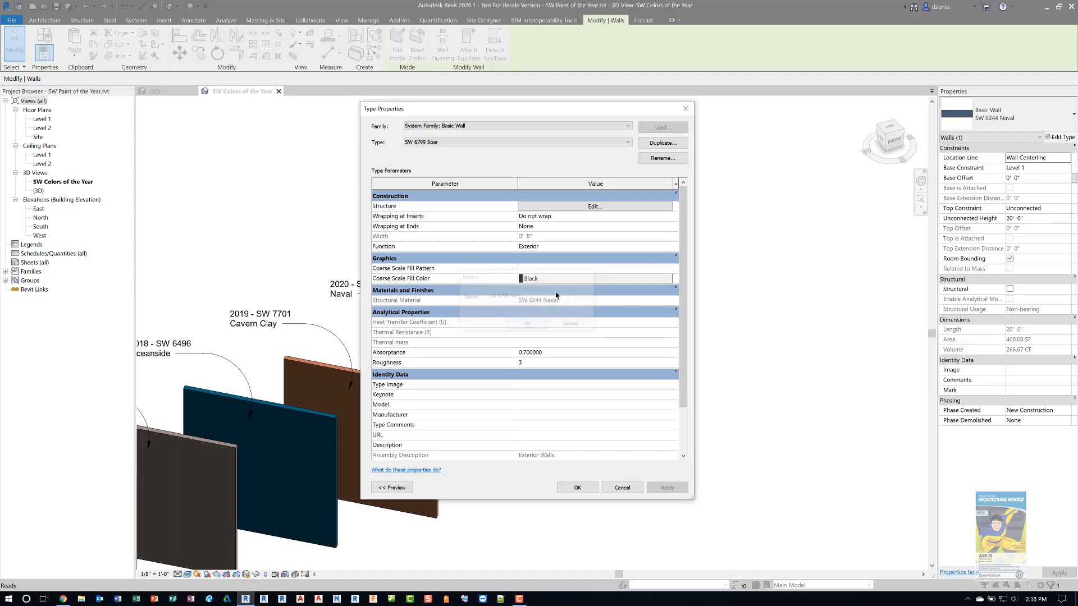
Step: Open the material browser for the SW 6799 Soar wall type's structure layer and check the SW 6244 Naval material's appearance
left_click(597, 206)
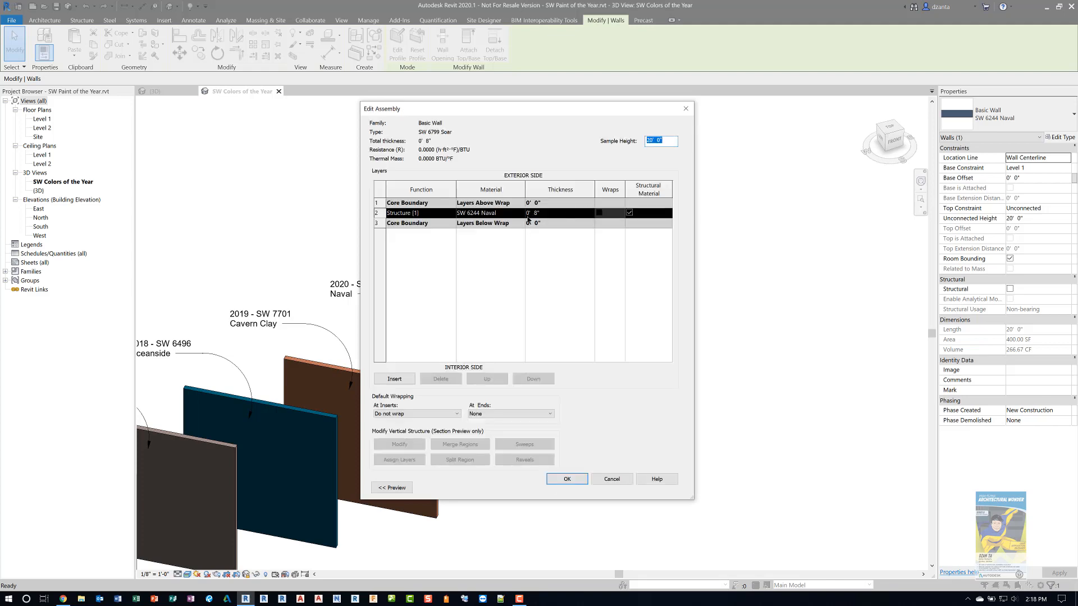
left_click(522, 215)
left_click(520, 213)
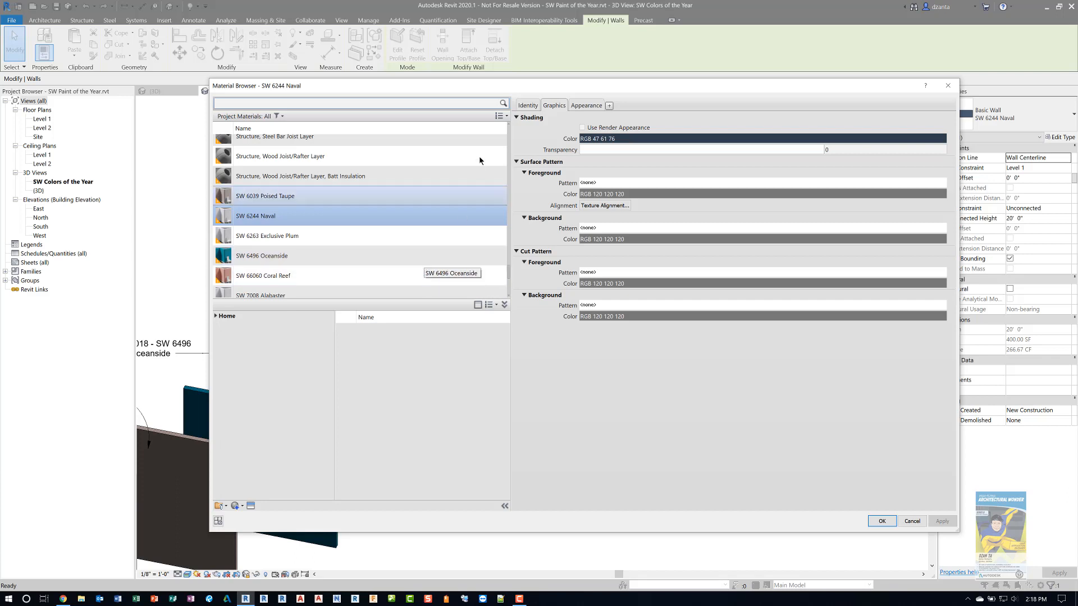
scroll(423, 271, "up", 1)
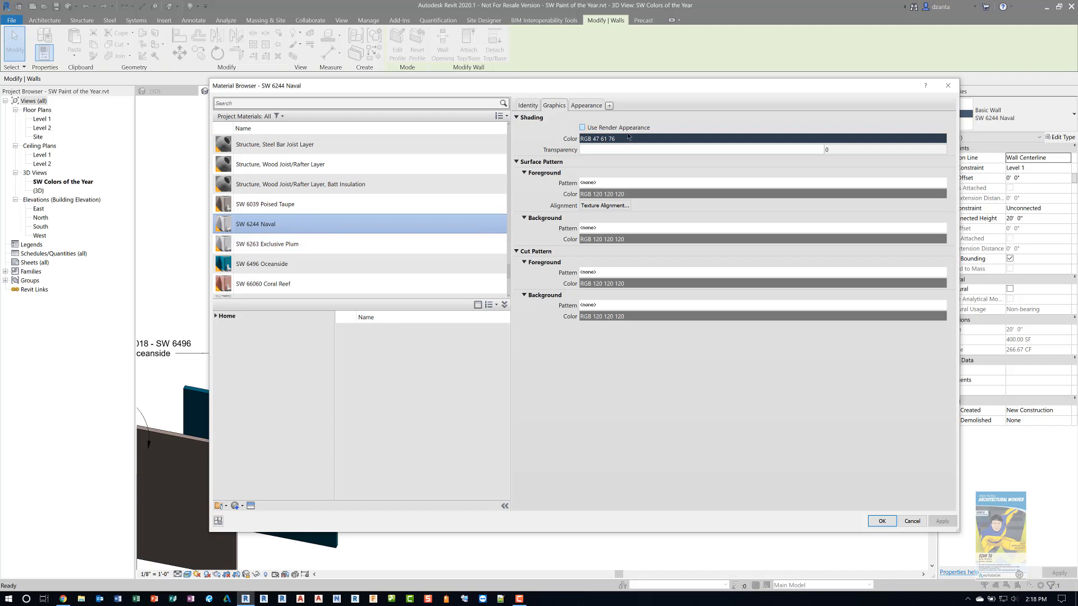
left_click(582, 106)
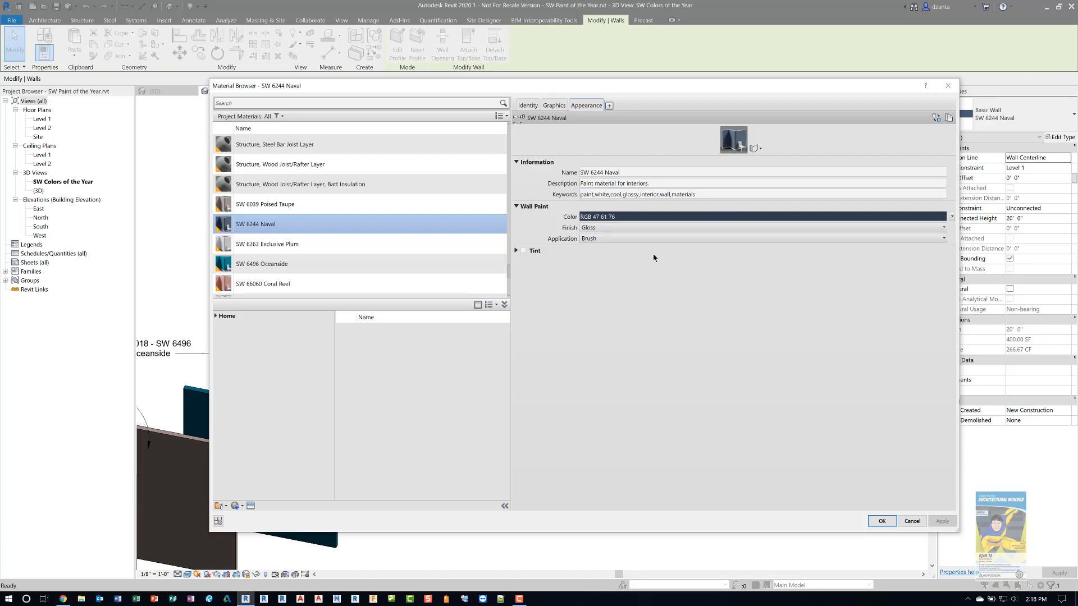
Step: Add the Bamboo material from the AEC Materials Flooring library to the project and check its appearance image
left_click(236, 316)
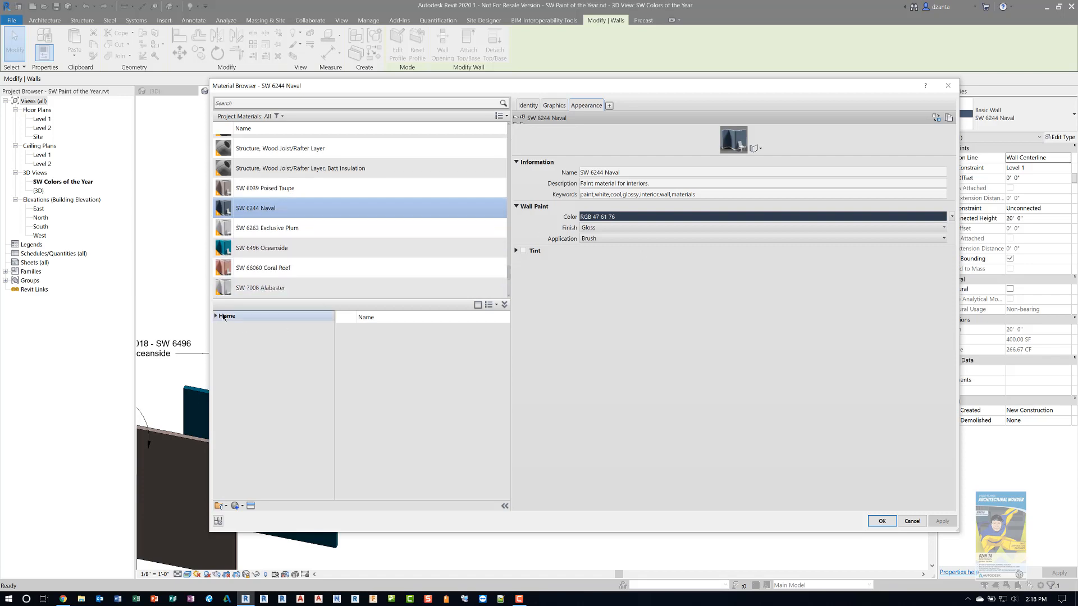
left_click(215, 316)
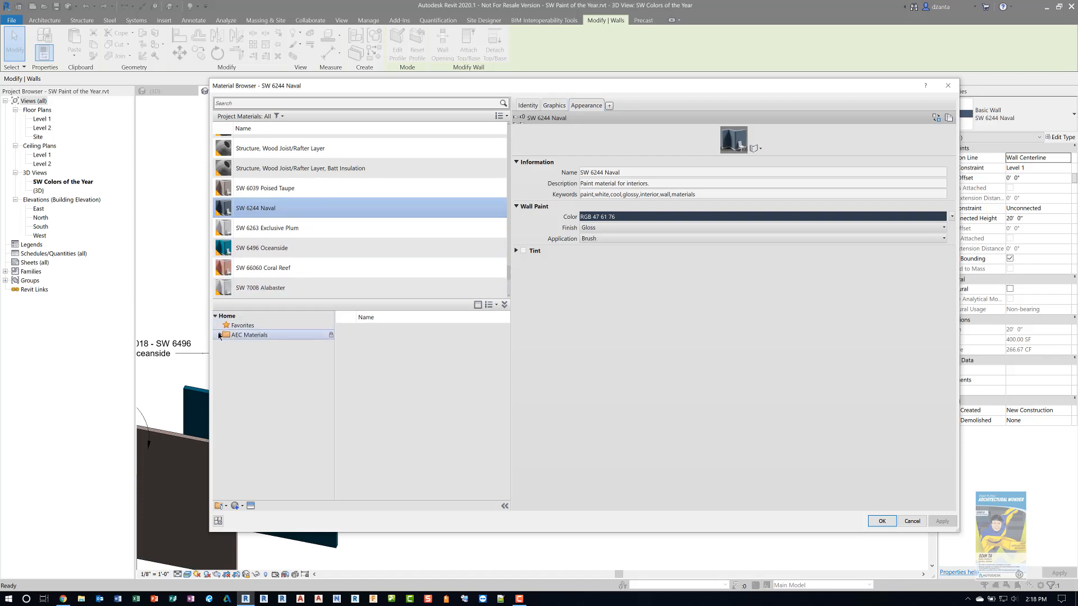
left_click(221, 336)
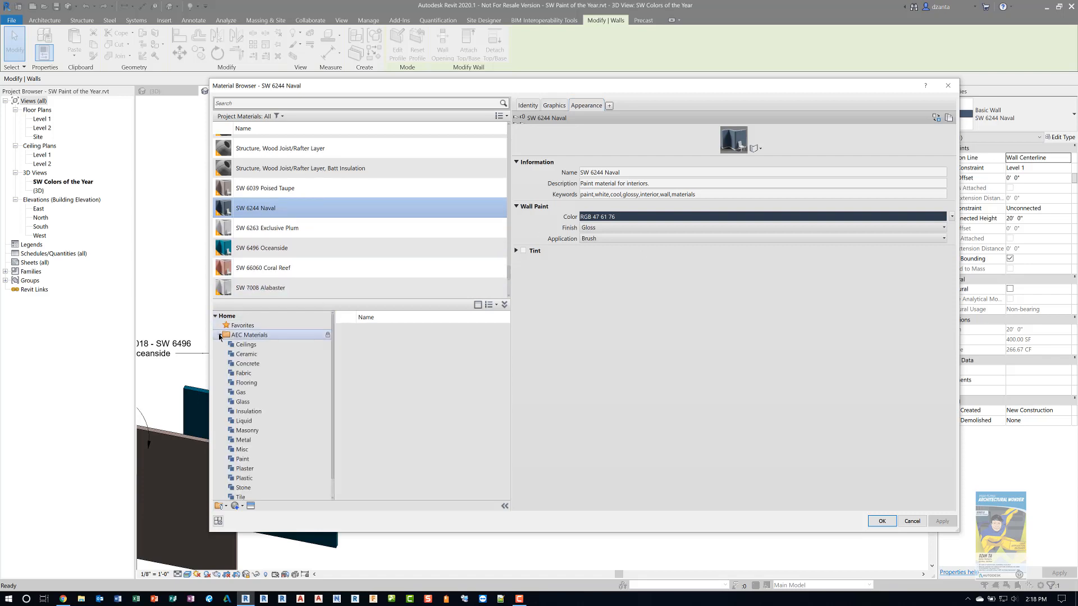
left_click(250, 384)
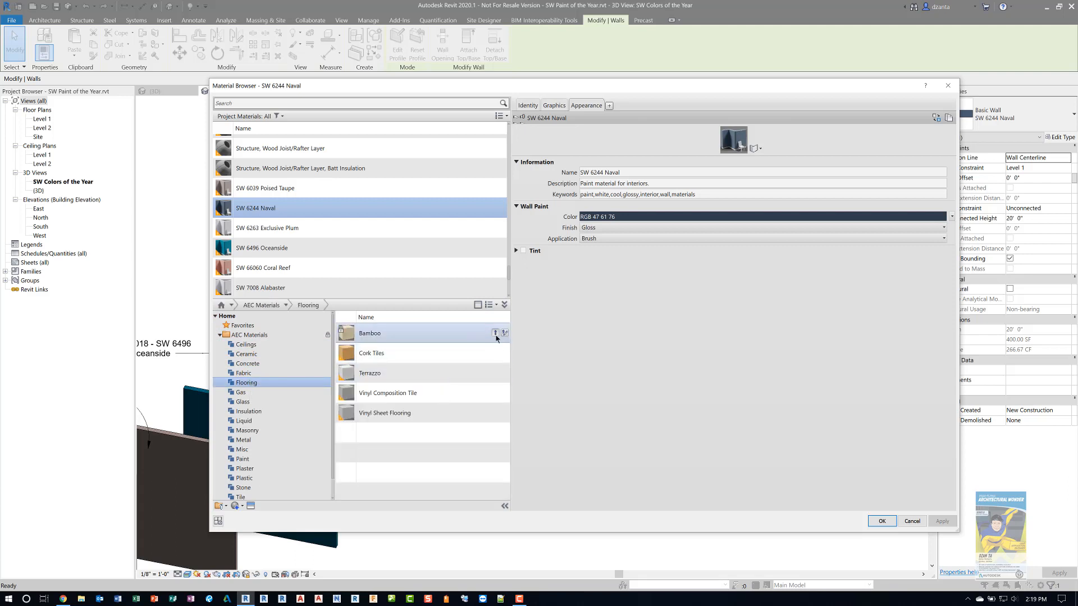
left_click(496, 334)
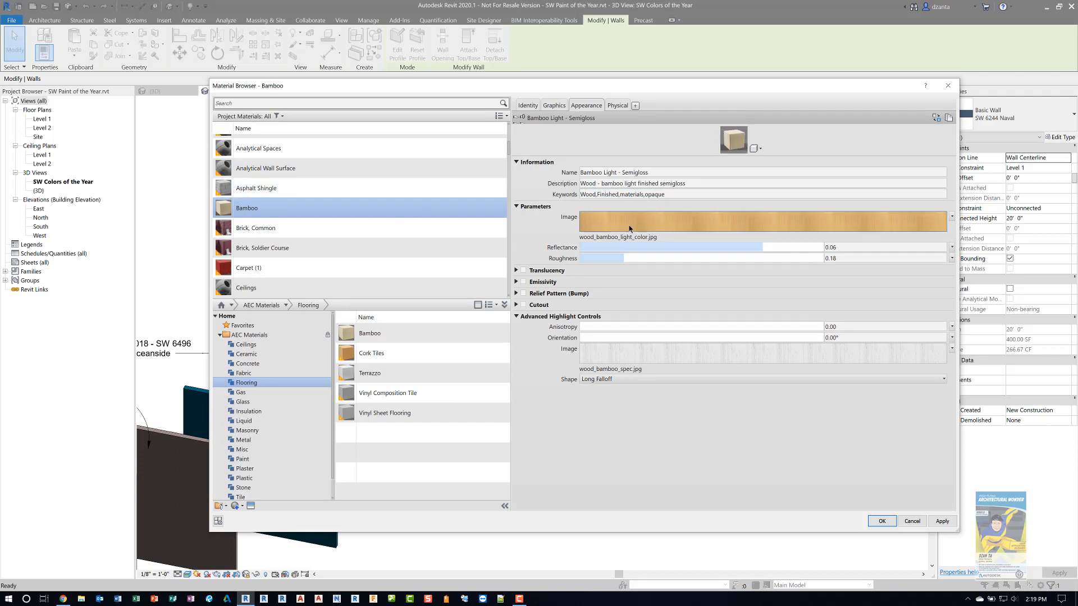
mouse_move(629, 228)
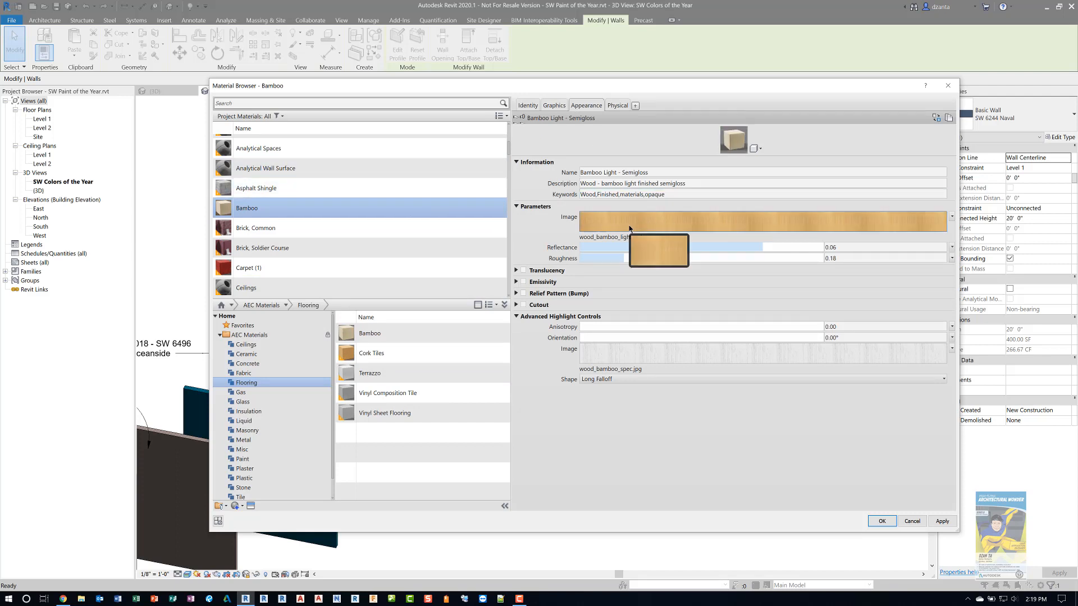
Step: Rename the project's Bamboo material as SW 6799 Soar 2
right_click(251, 209)
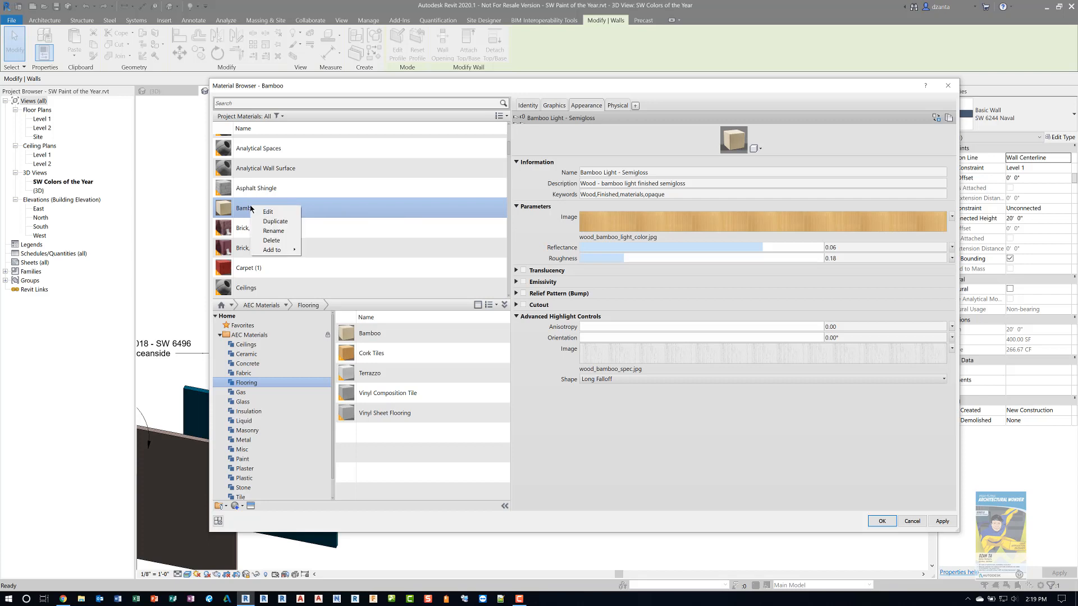
left_click(276, 234)
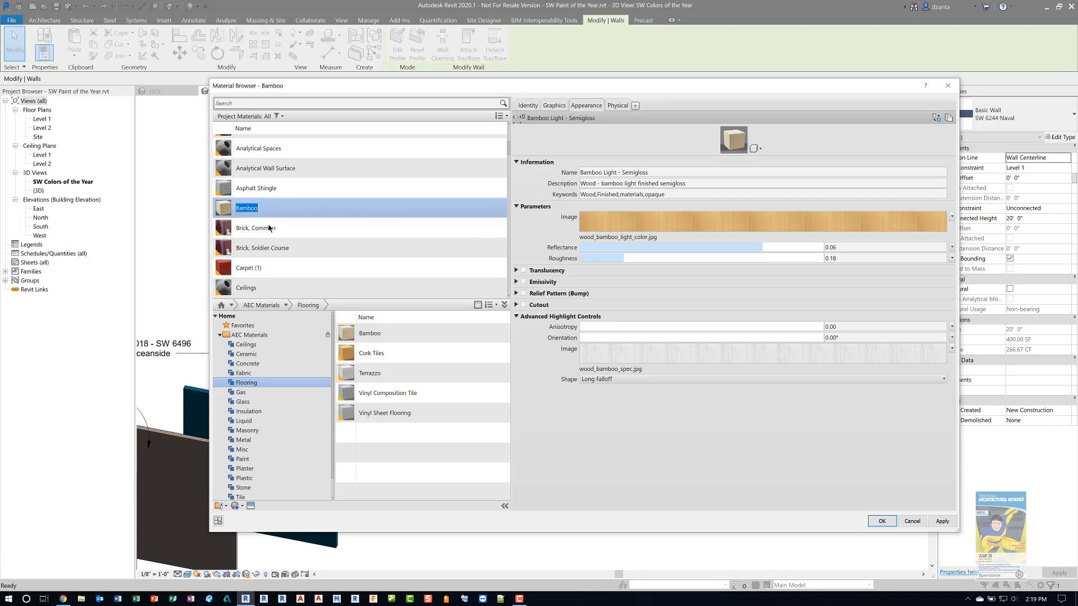
type("SW 67")
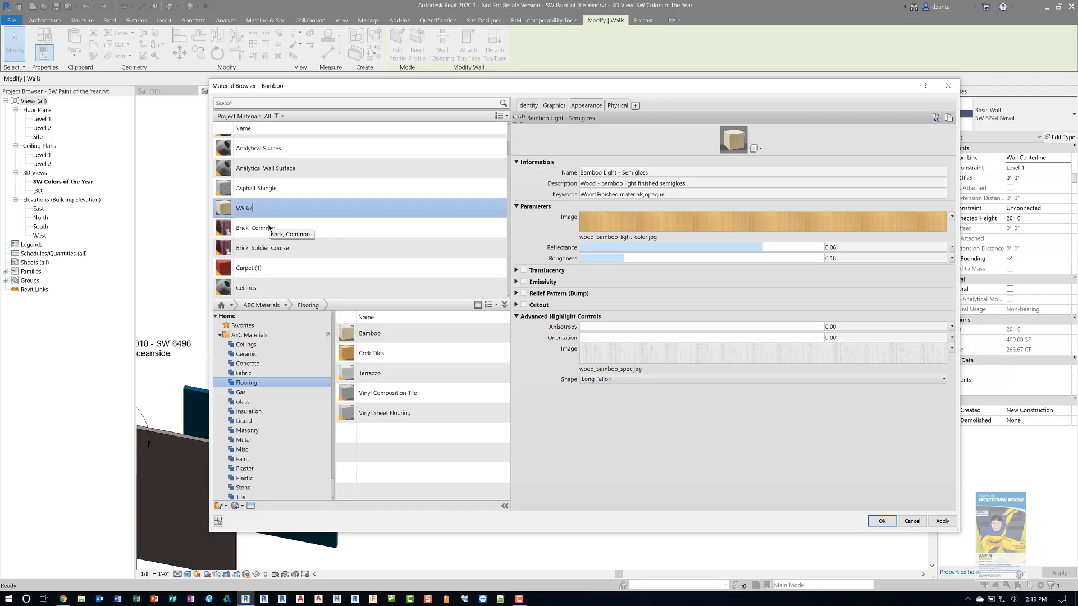
type("99 Soar 2")
key("Return")
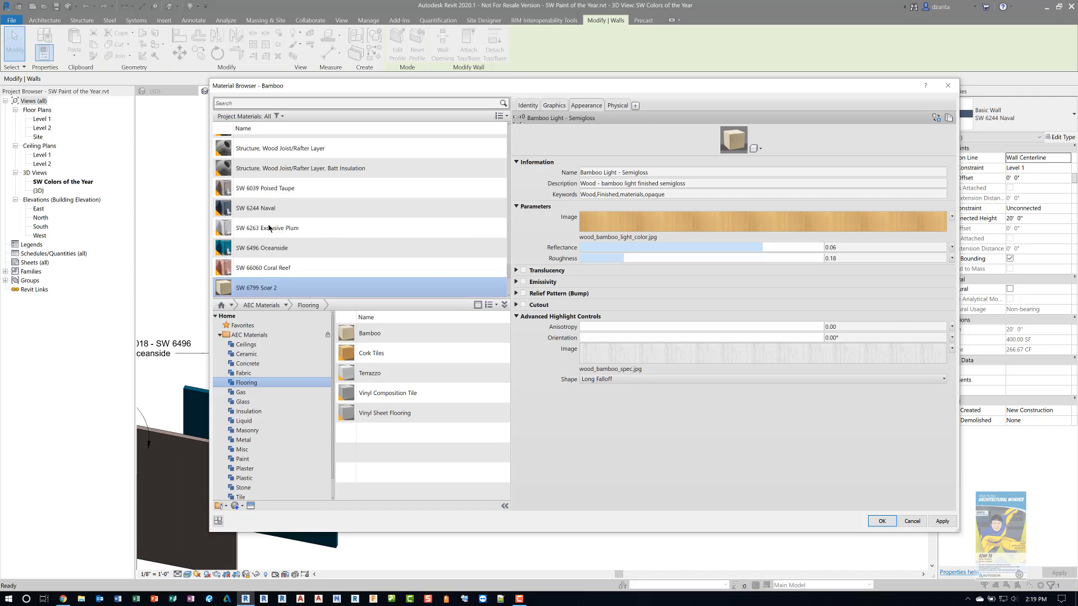
Step: Rename the former Bamboo material as SW 6799 Soar and check the name in its identity information
scroll(269, 227, "down", 1)
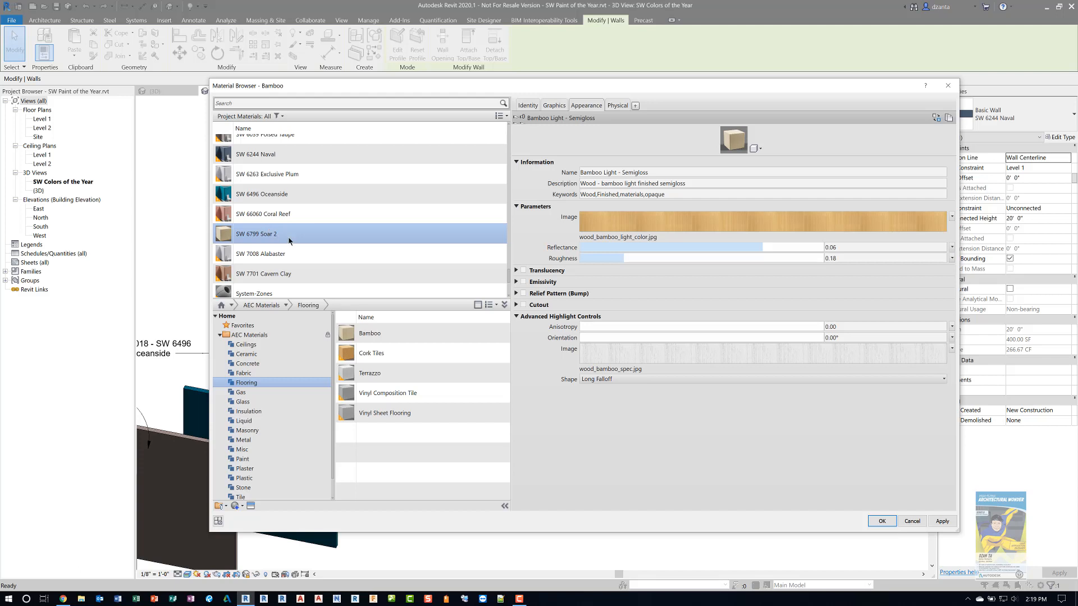
right_click(289, 236)
left_click(322, 260)
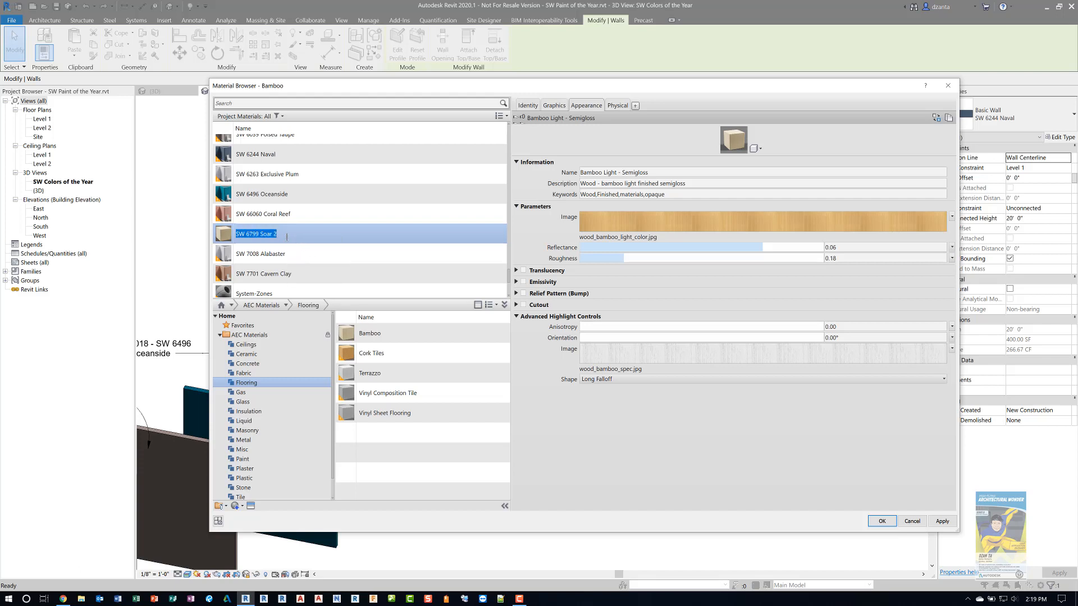
left_click(287, 236)
key("Return")
left_click(528, 106)
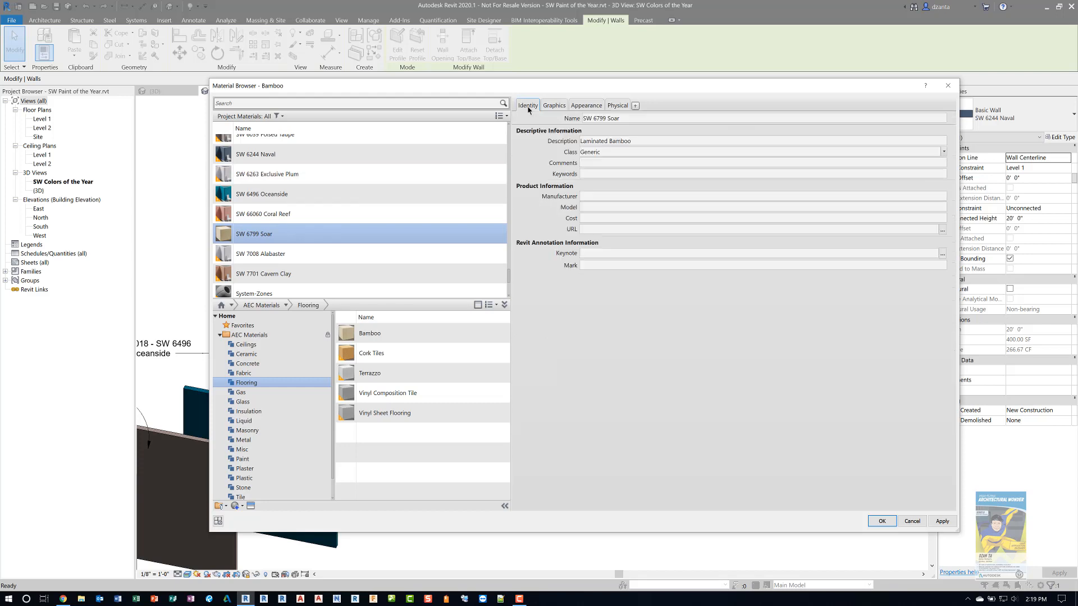
triple_click(631, 118)
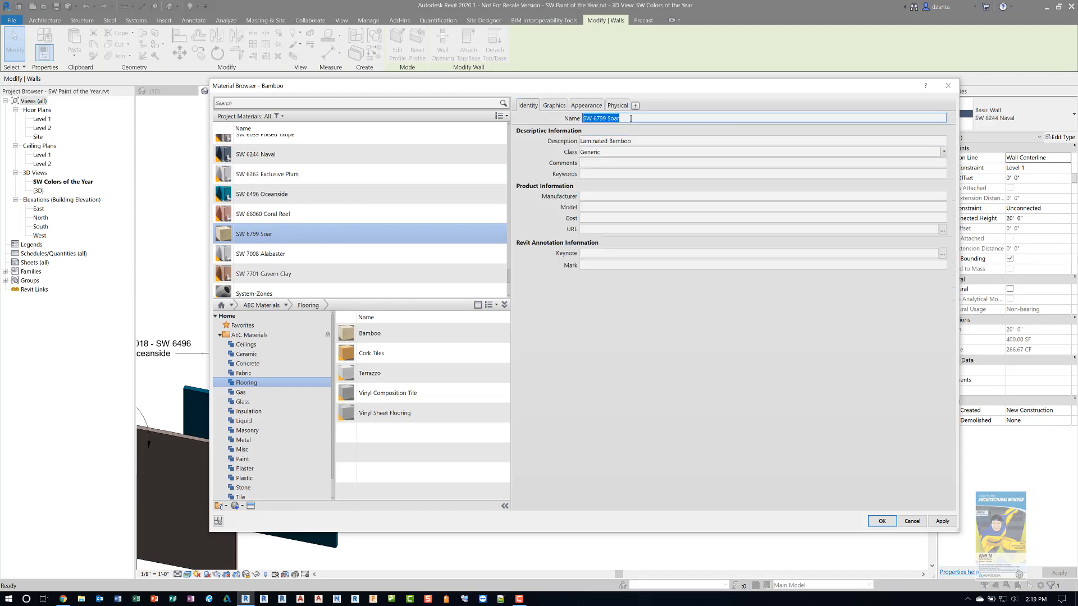
Step: Open the Soar material's shading color, look up Soar's RGB details on the Sherwin-Williams page in the browser, and return to Revit
left_click(554, 106)
left_click(638, 139)
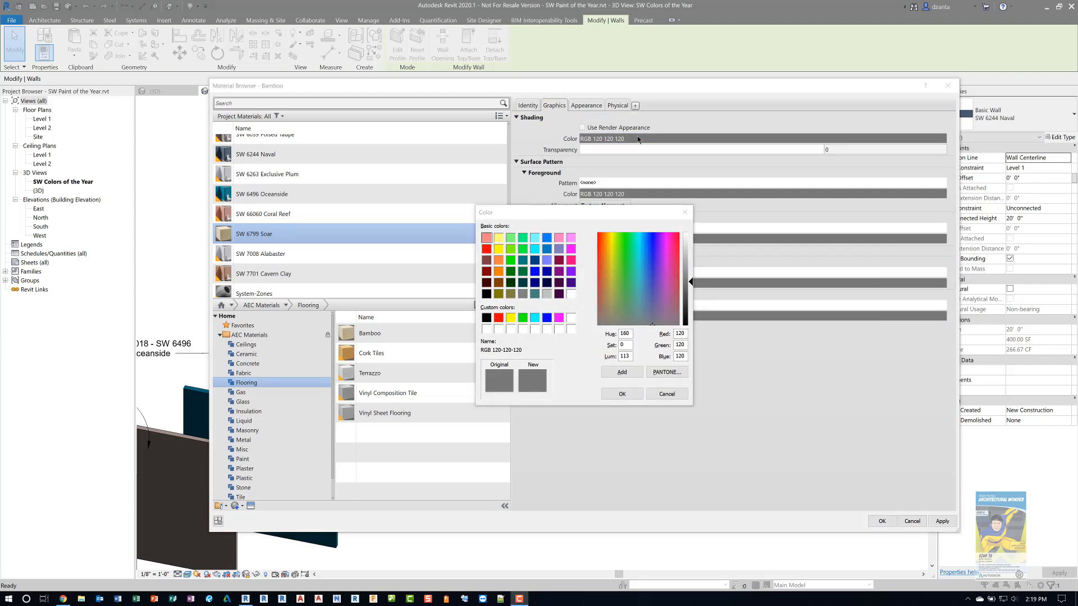
key("alt+Tab")
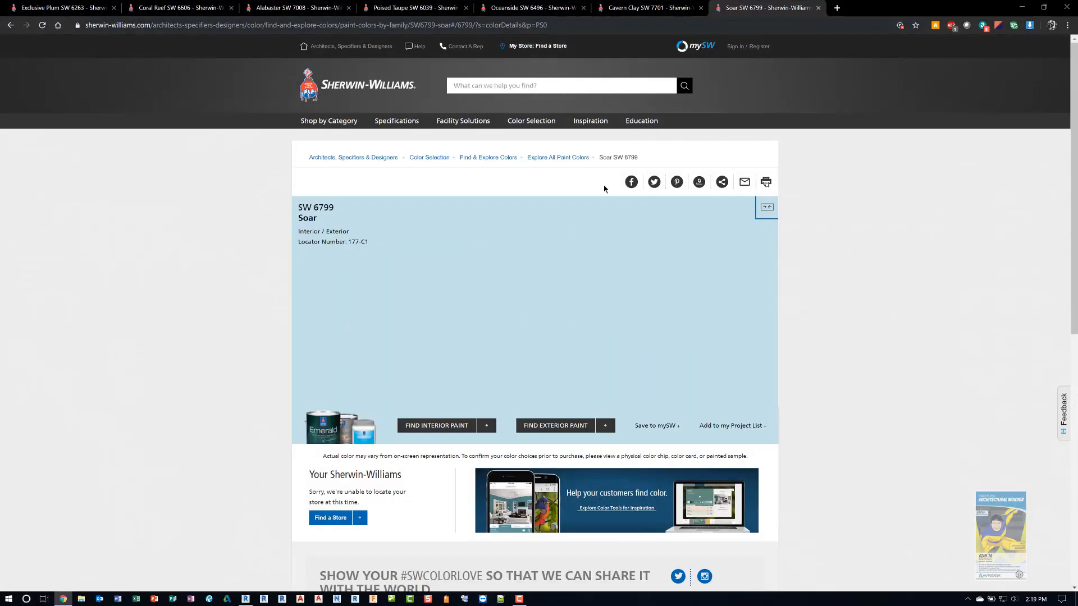
left_click(757, 212)
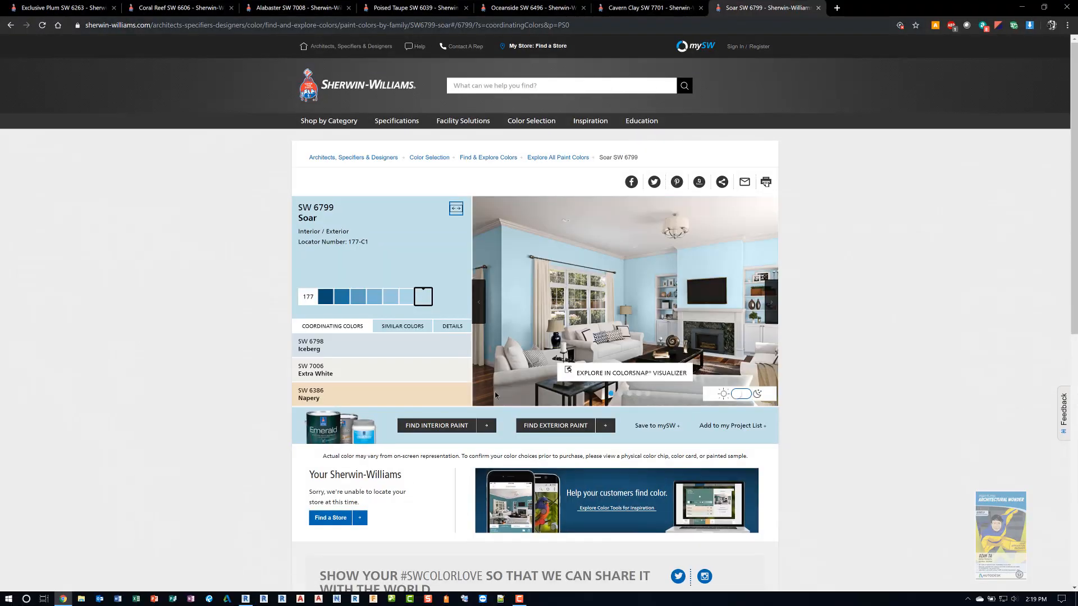
left_click(446, 329)
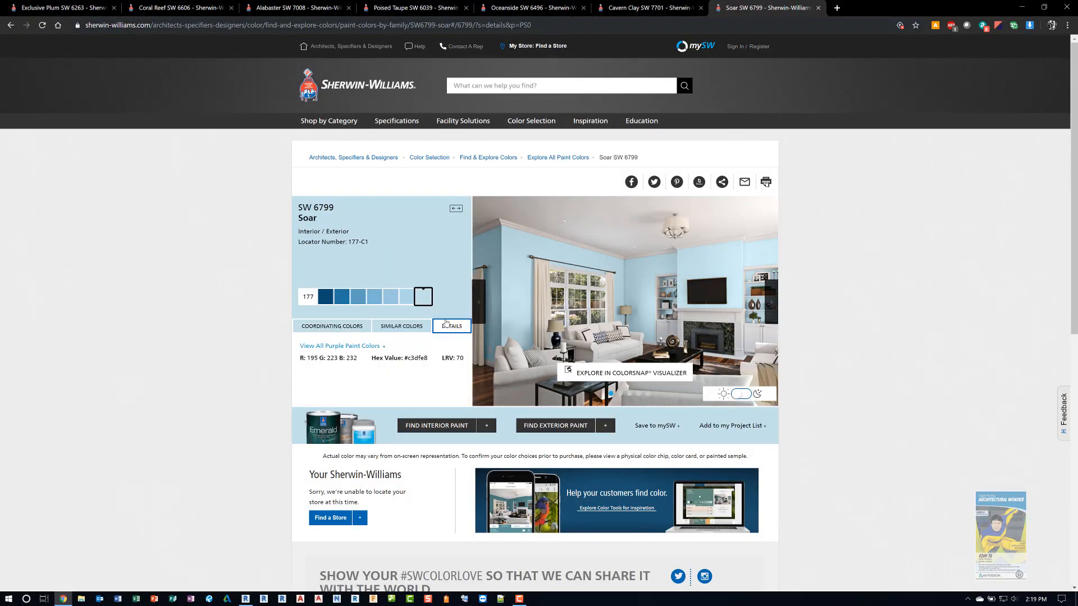
key("alt+Tab")
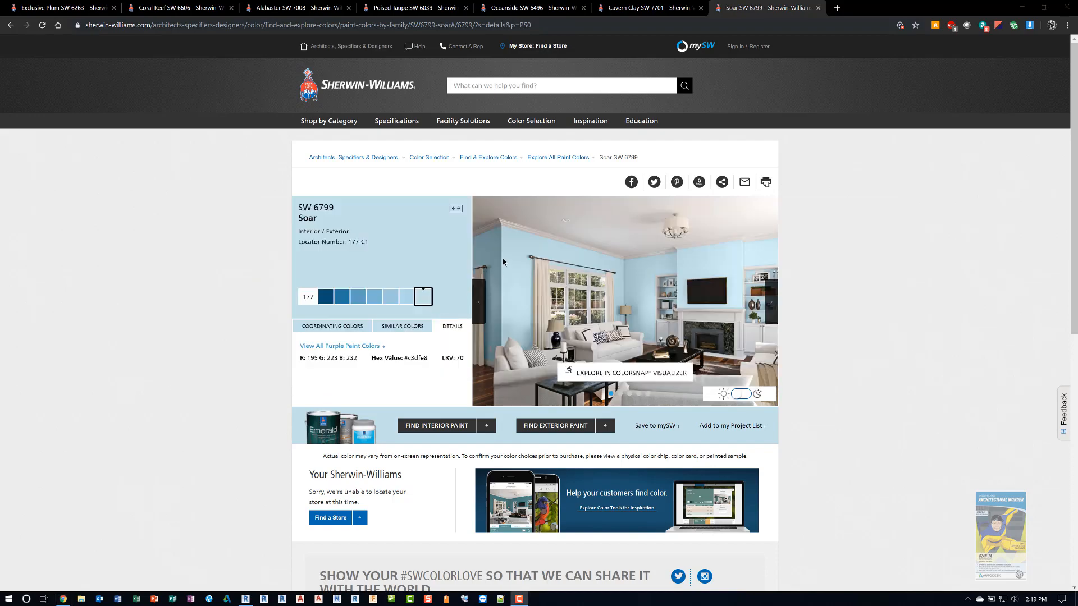
key("alt+Tab")
key("alt+Tab")
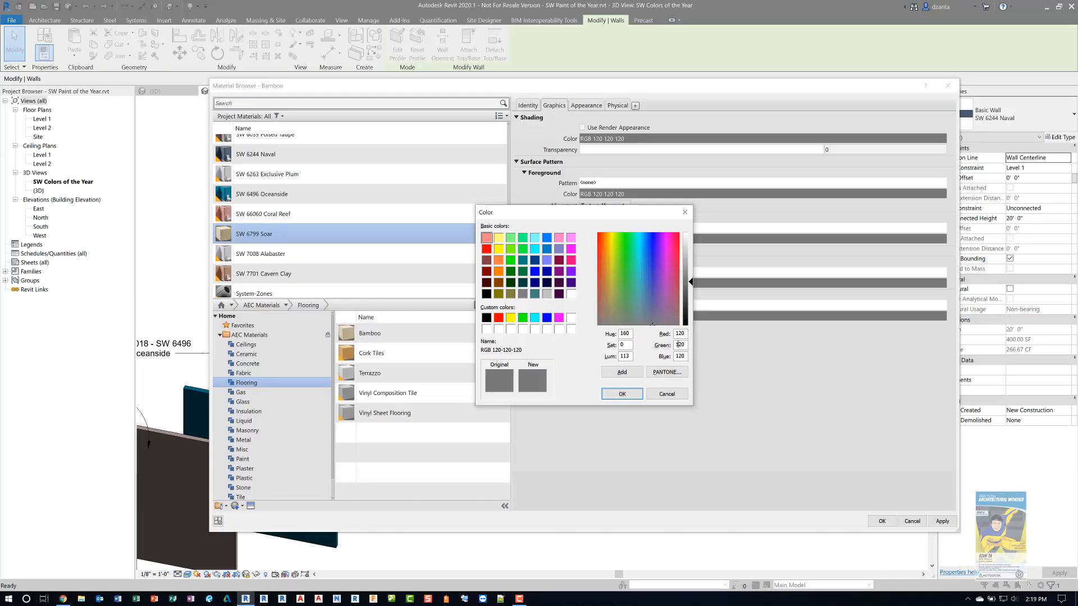
Step: Set the Soar material's shading color to RGB 195, 223, 232
left_click_drag(683, 336, 670, 333)
type("195")
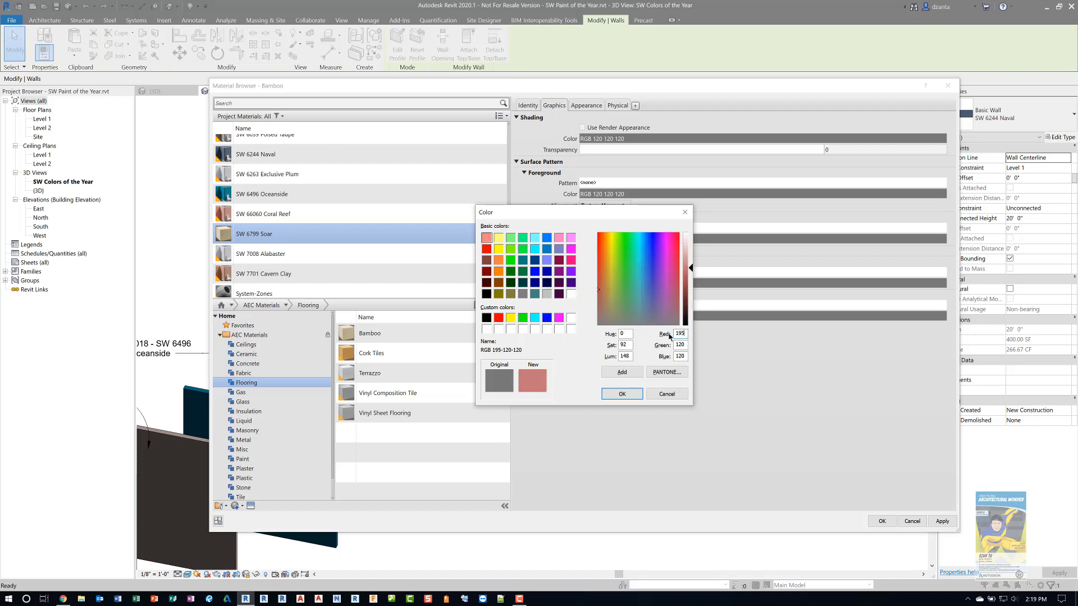
key("Tab")
type("223")
key("Tab")
type("2")
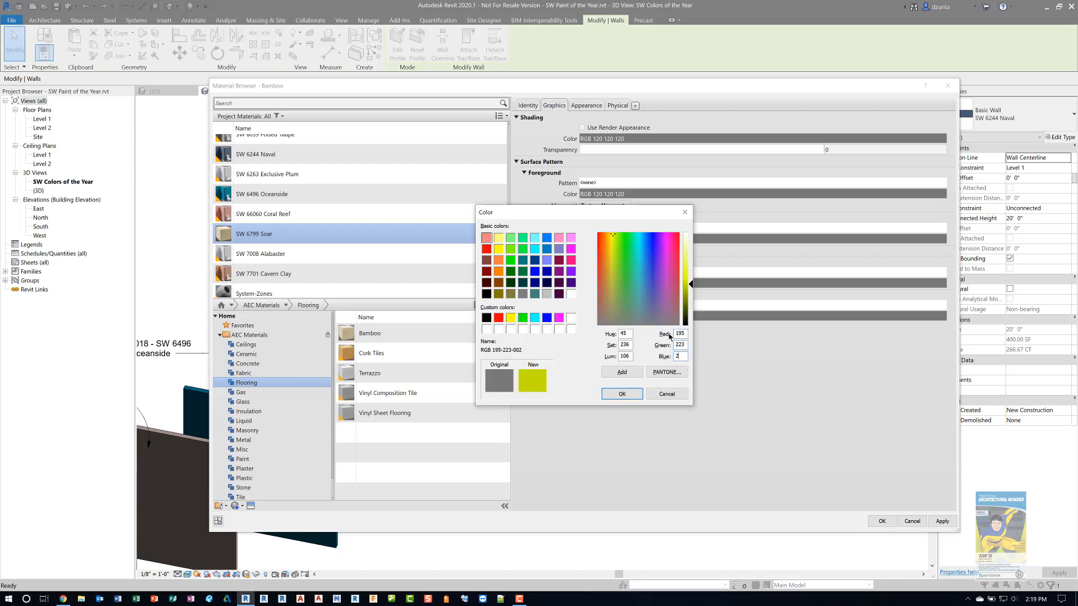
type("32")
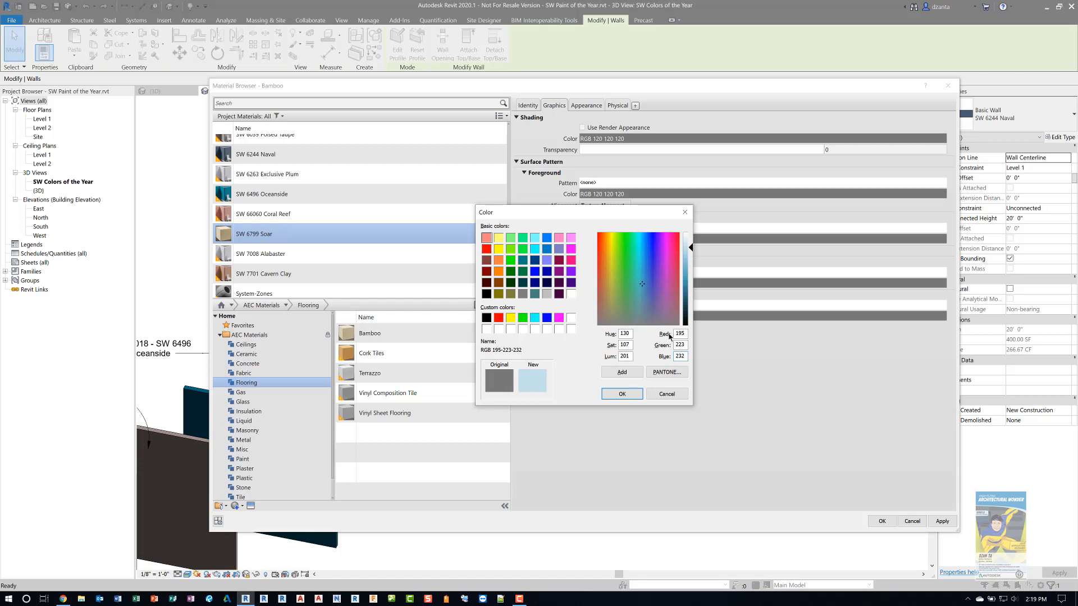
left_click(622, 393)
Step: Replace the Soar material's bamboo appearance image with SW 6799 Soar.jpg from the Temp folder on the C: drive
left_click(586, 105)
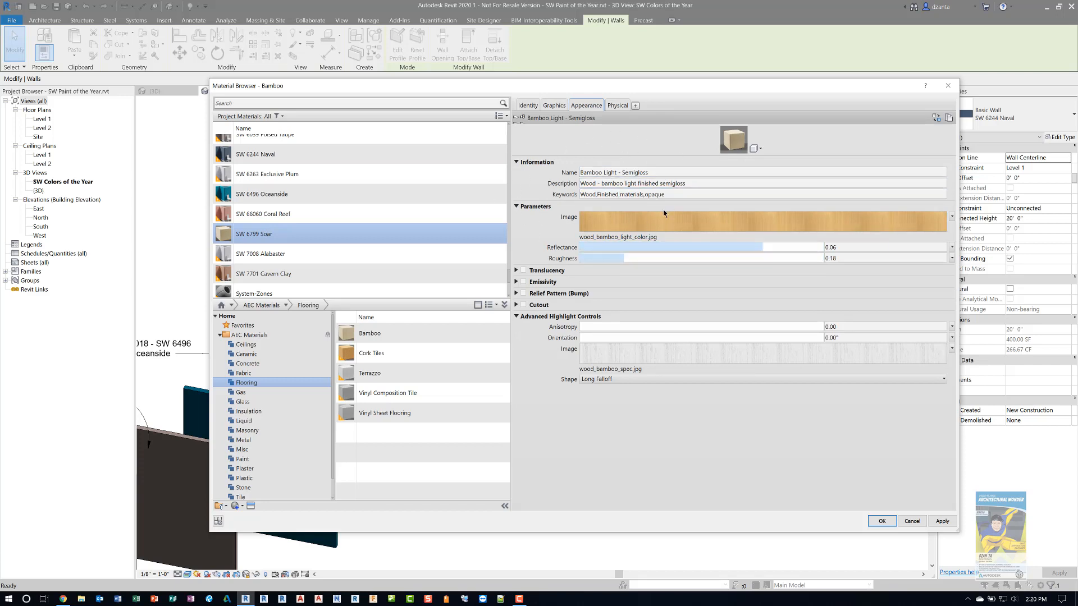
left_click(650, 238)
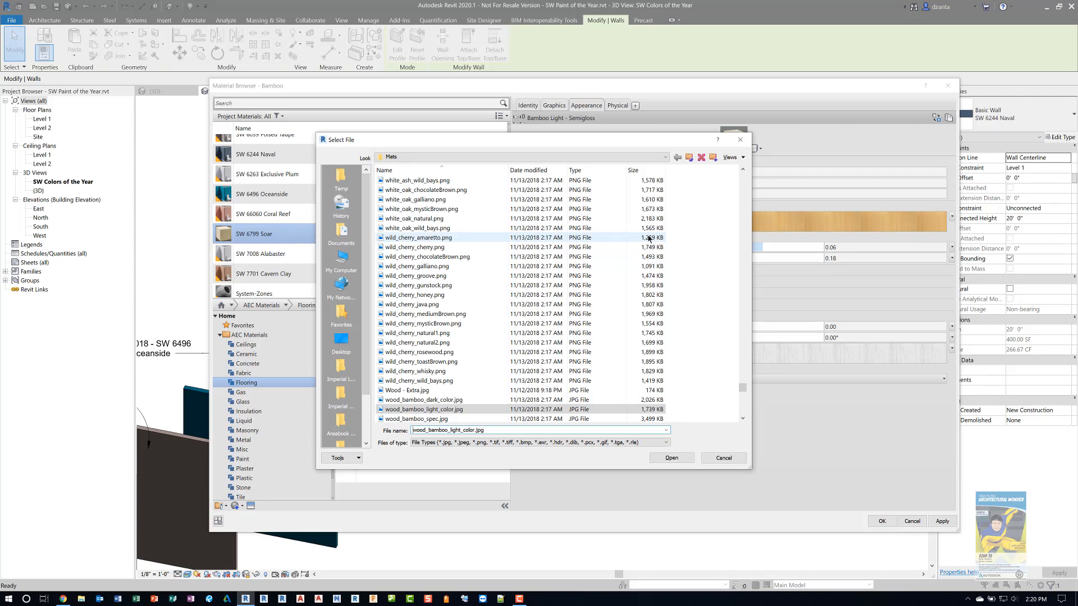
left_click(396, 158)
left_click(417, 181)
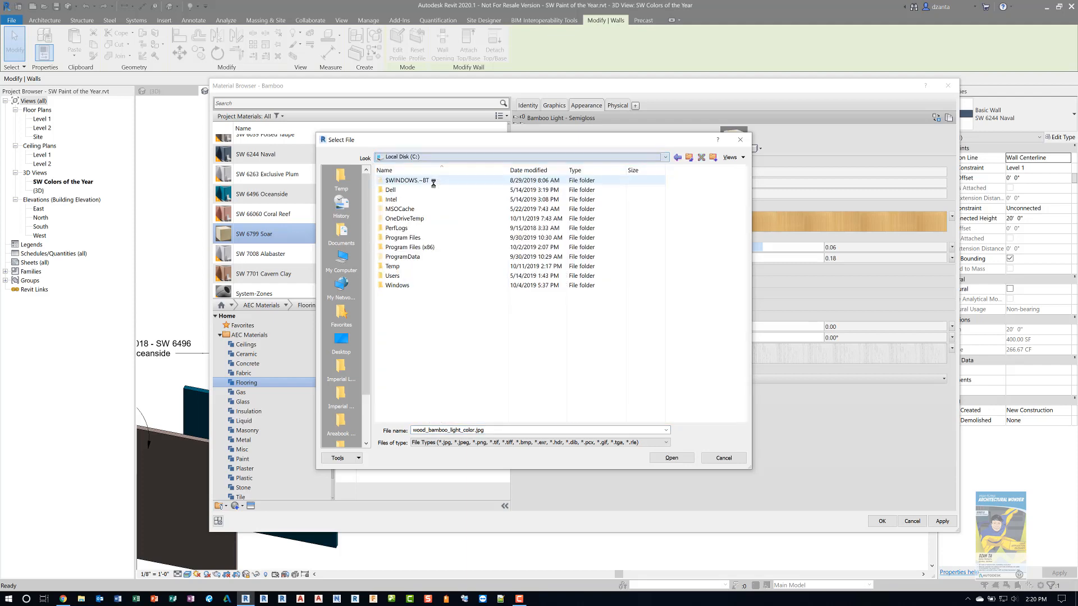
double_click(408, 266)
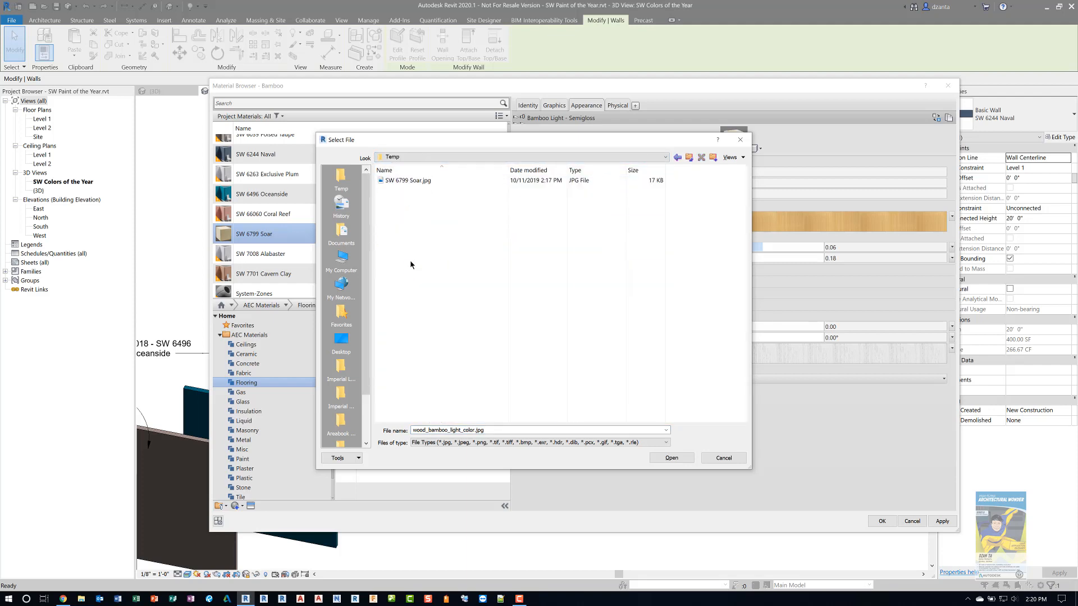
left_click(412, 181)
left_click(677, 459)
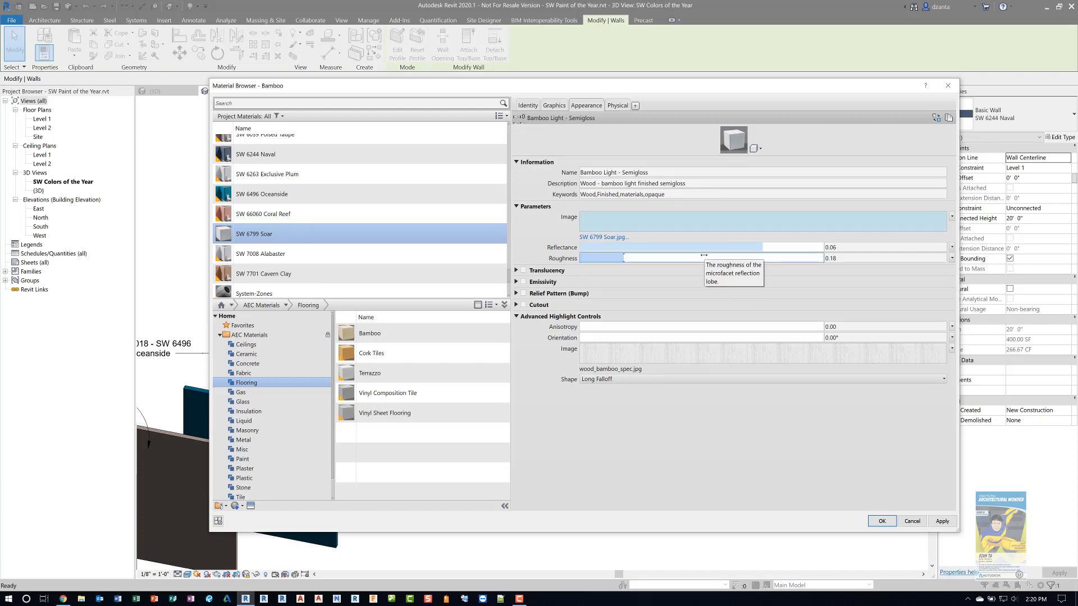
Step: Open the Soar appearance image in the texture editor, review its position, scale and repeat settings, and close the editor
left_click(707, 224)
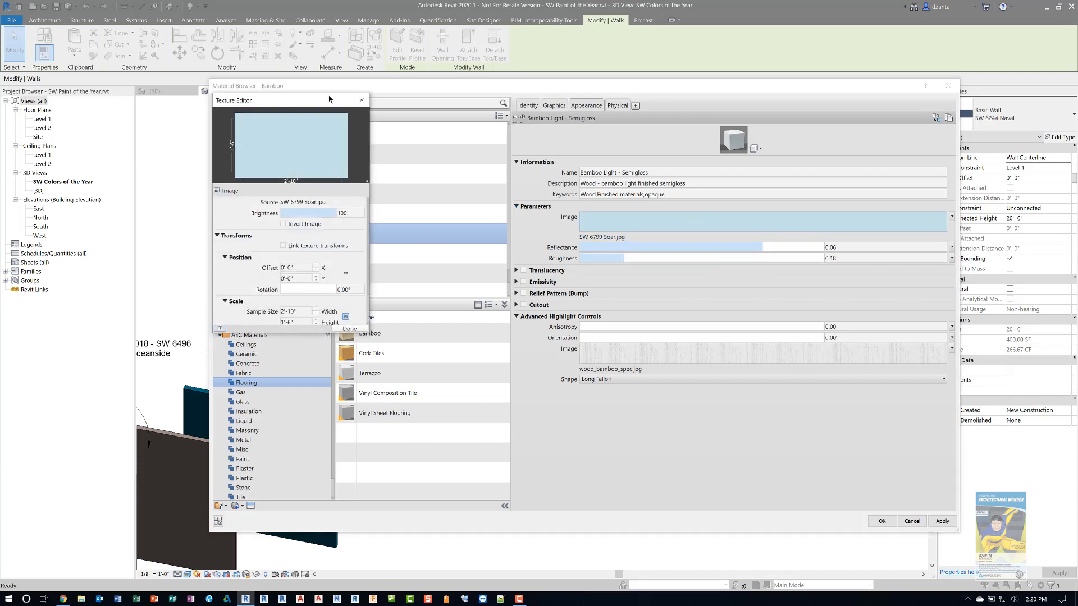
left_click_drag(329, 99, 552, 140)
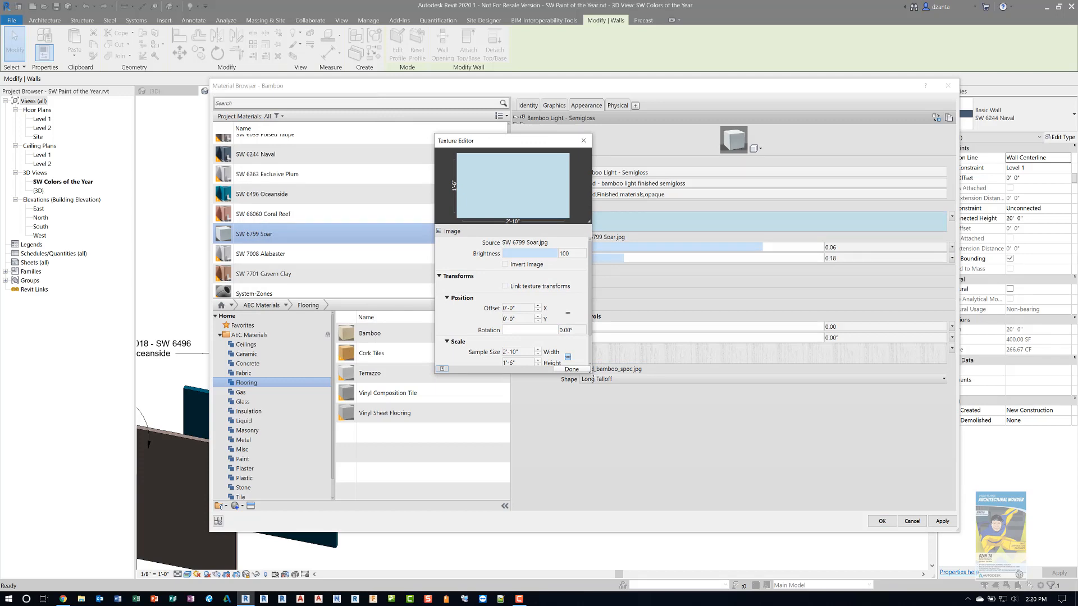
left_click_drag(590, 371, 748, 527)
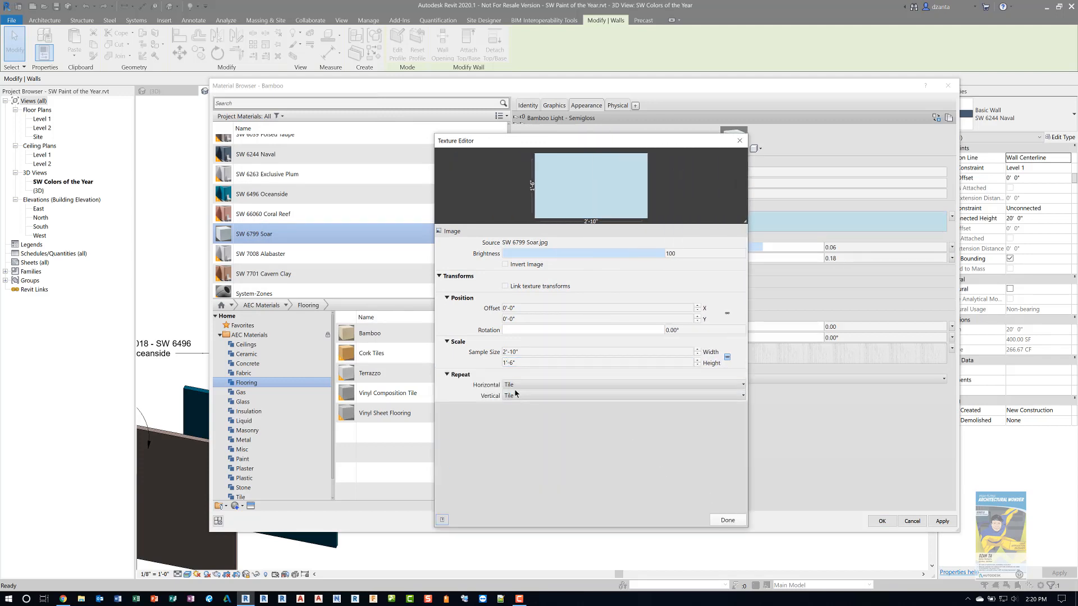
left_click(515, 305)
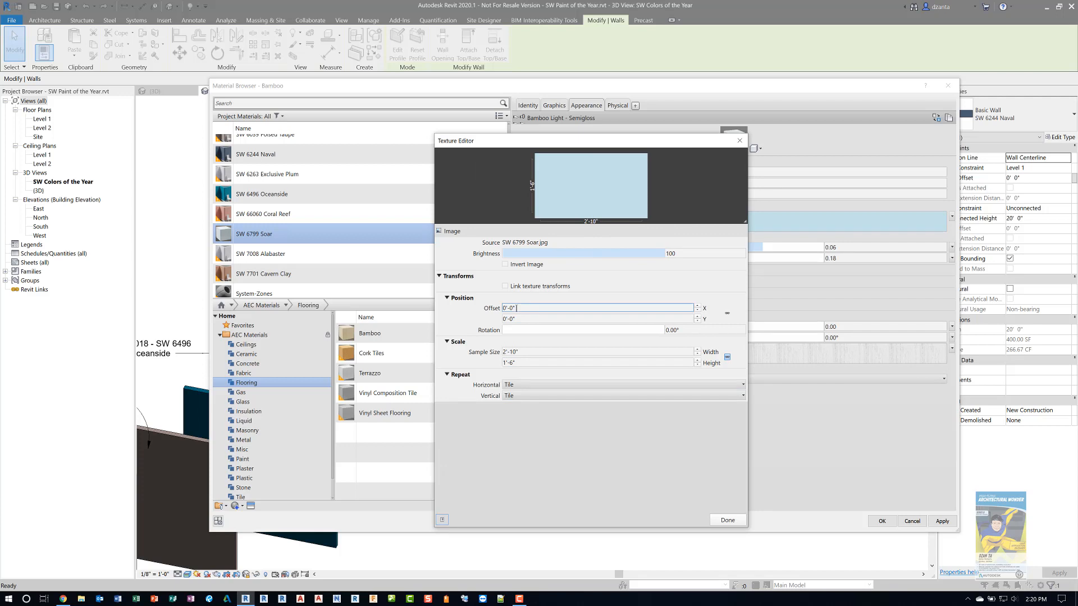
left_click(727, 519)
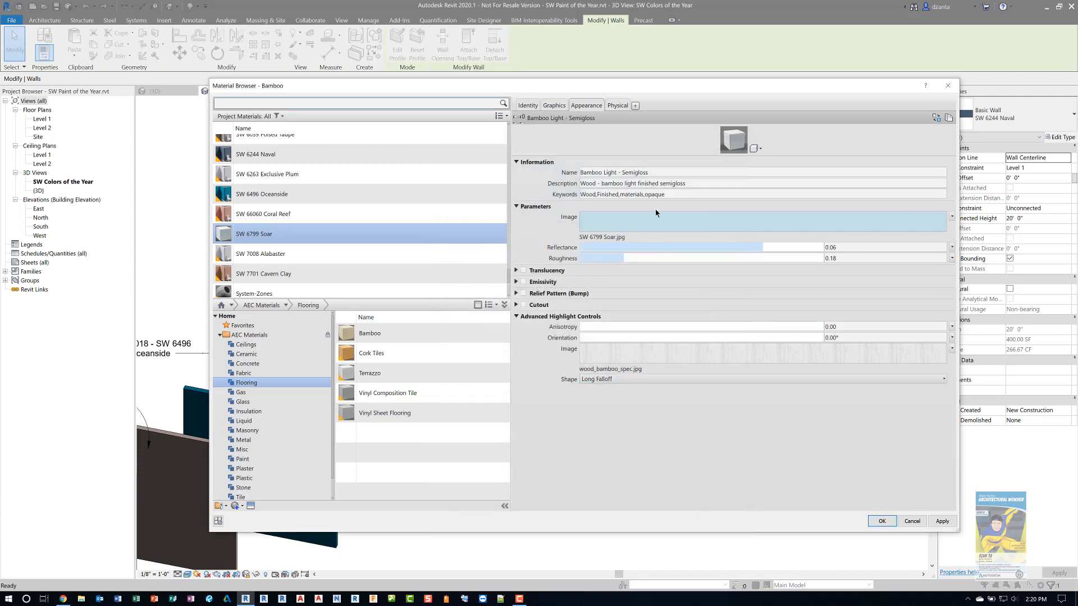
Step: Replace both the name and the description of the Soar material's appearance asset with SW 6799 Soar
left_click(662, 174)
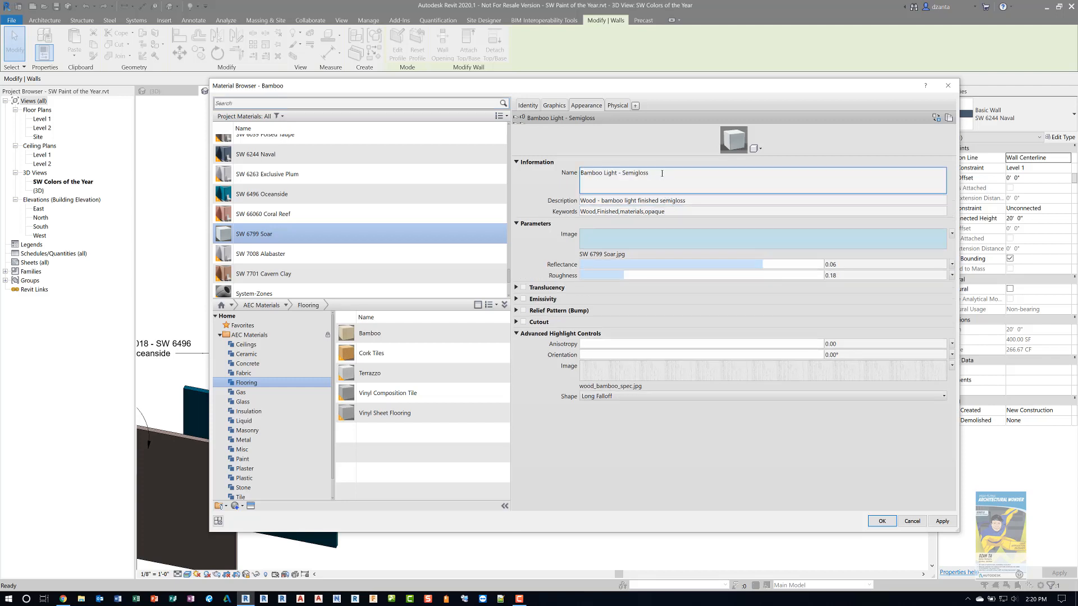
left_click_drag(662, 174, 579, 173)
type("SW 6799 Soar")
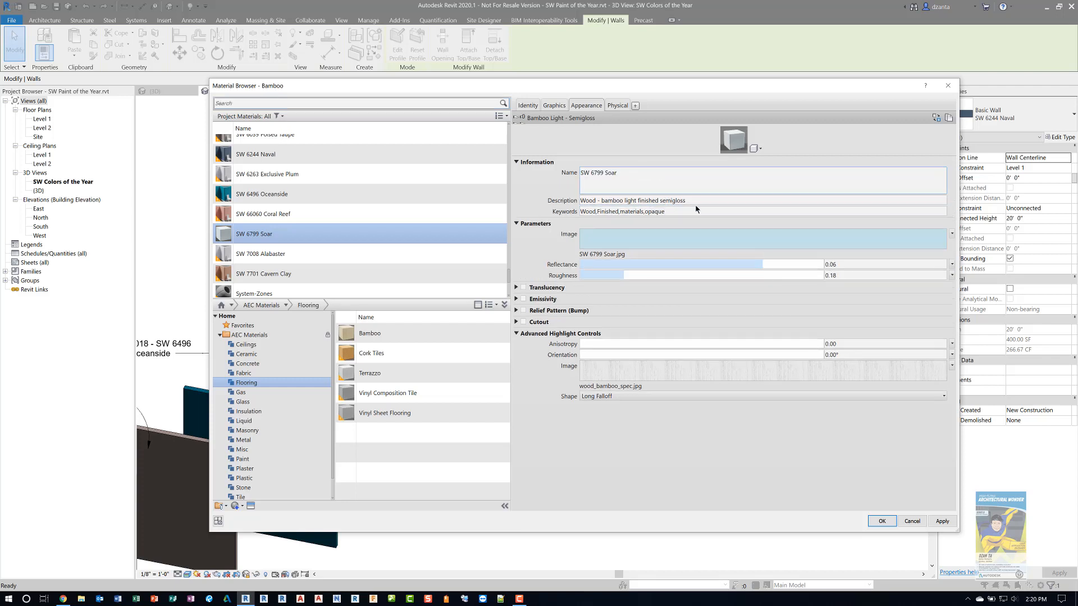
left_click(695, 202)
left_click_drag(686, 184, 561, 187)
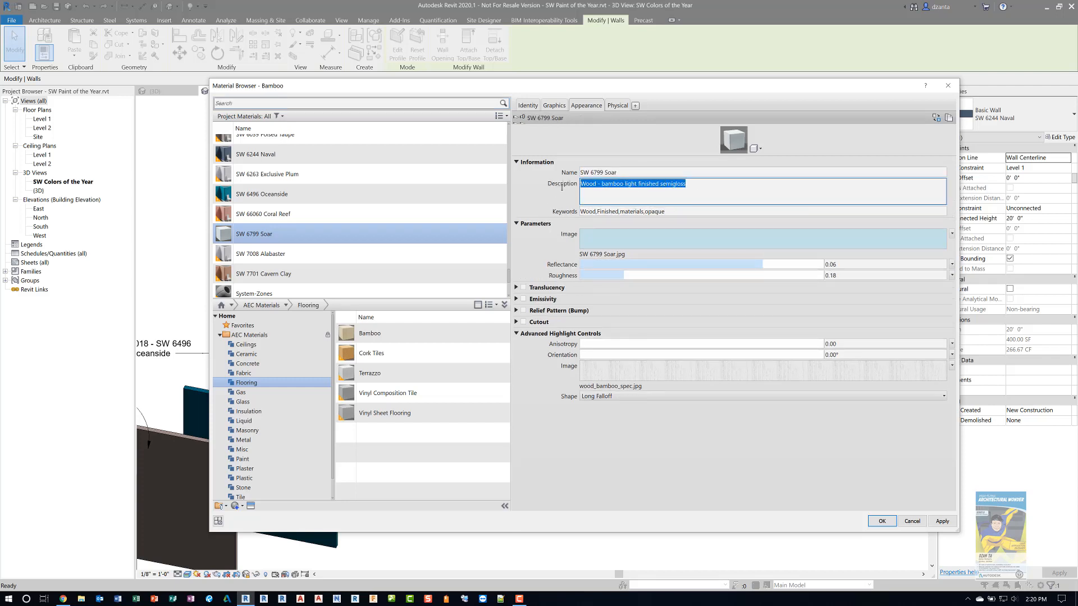
key("End")
type("SW 6799 Soar")
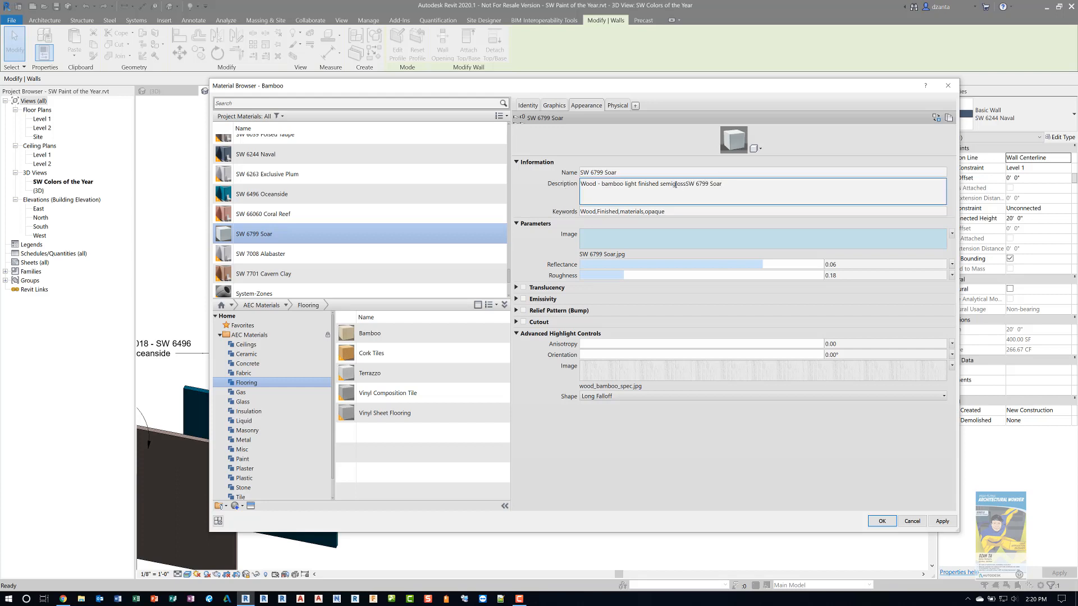
left_click_drag(676, 184, 579, 185)
key("BackSpace")
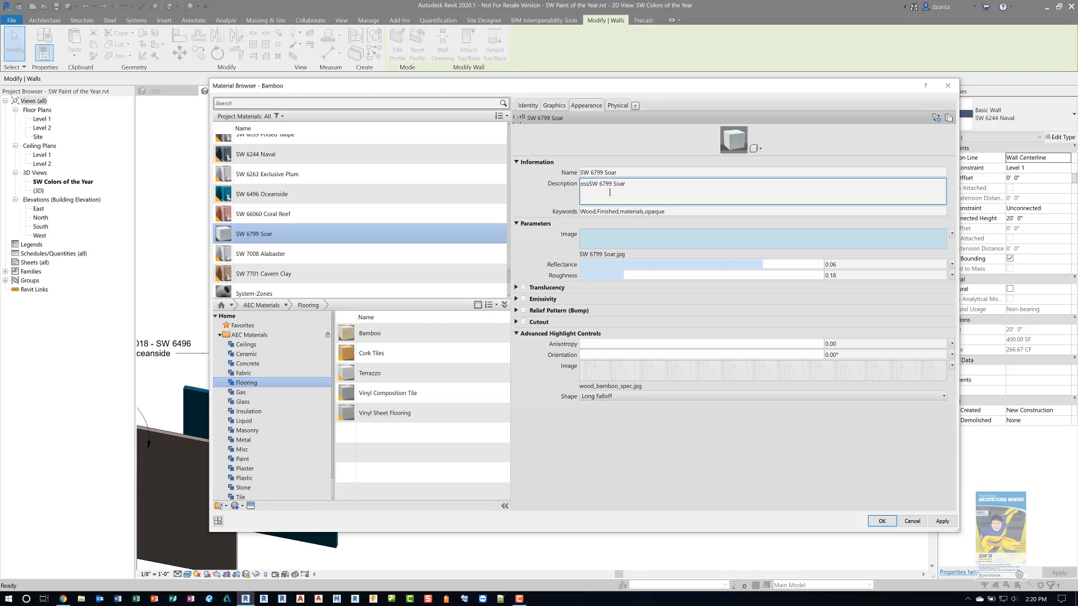
key("Delete")
key("Delete")
key("Delete")
Step: Replace the appearance asset's keywords with SW 6799 Soar
left_click(683, 211)
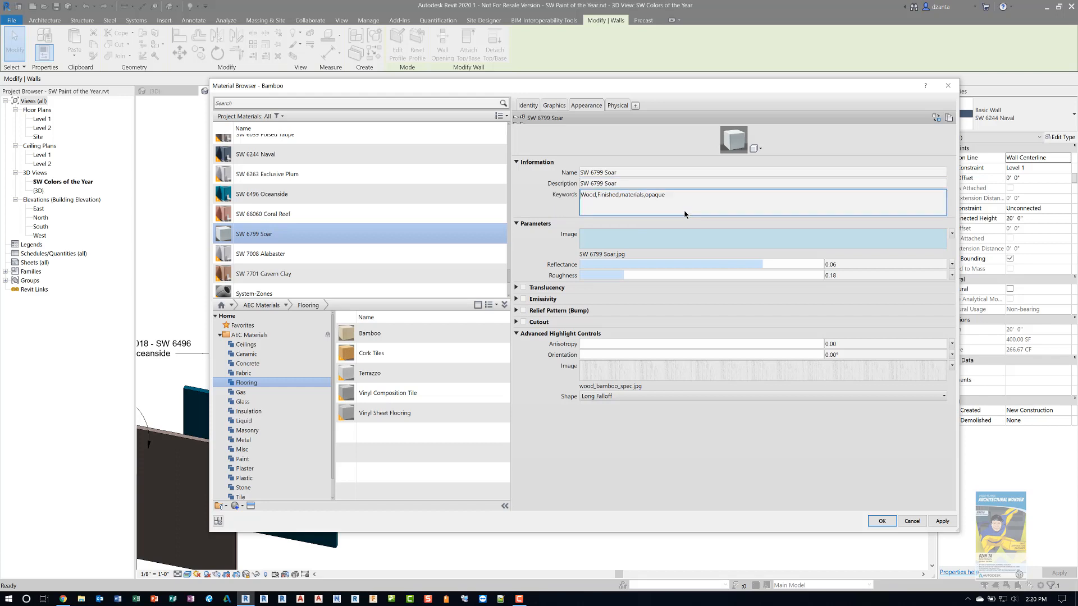
left_click_drag(677, 201, 582, 197)
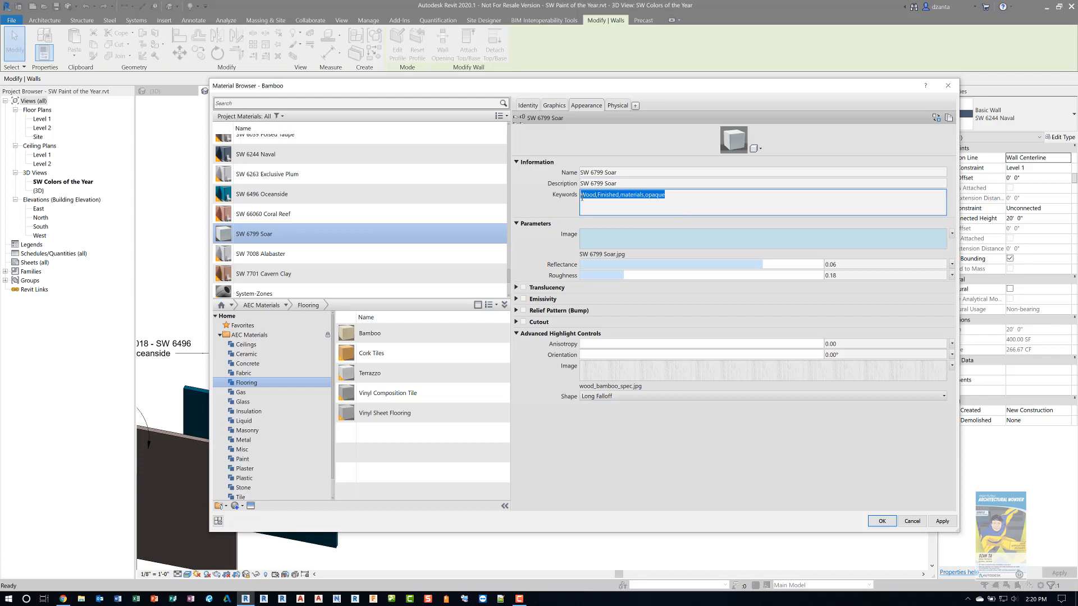
type("SW 6799 Soar")
left_click(751, 459)
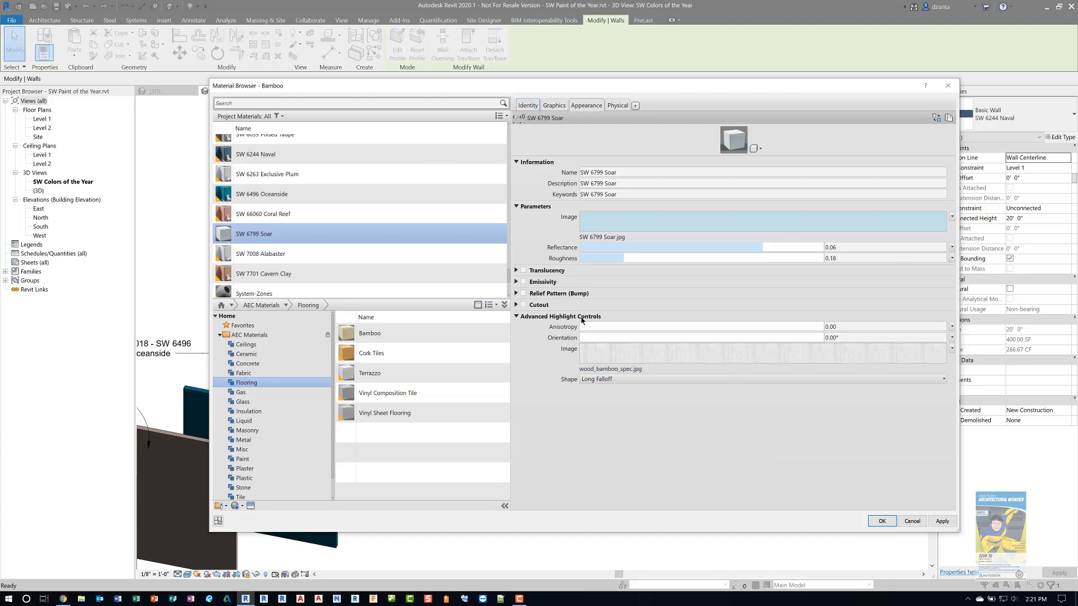
Step: Replace the bamboo image in the advanced highlight controls with SW 6799 Soar.jpg from the Temp folder on the C: drive
left_click(634, 371)
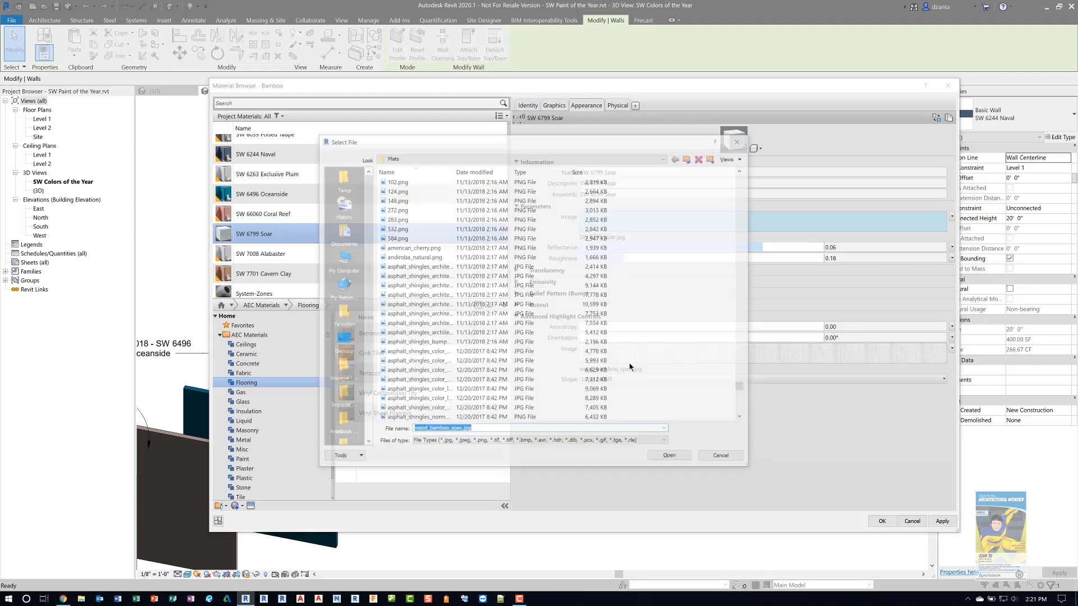
left_click(411, 157)
left_click(426, 180)
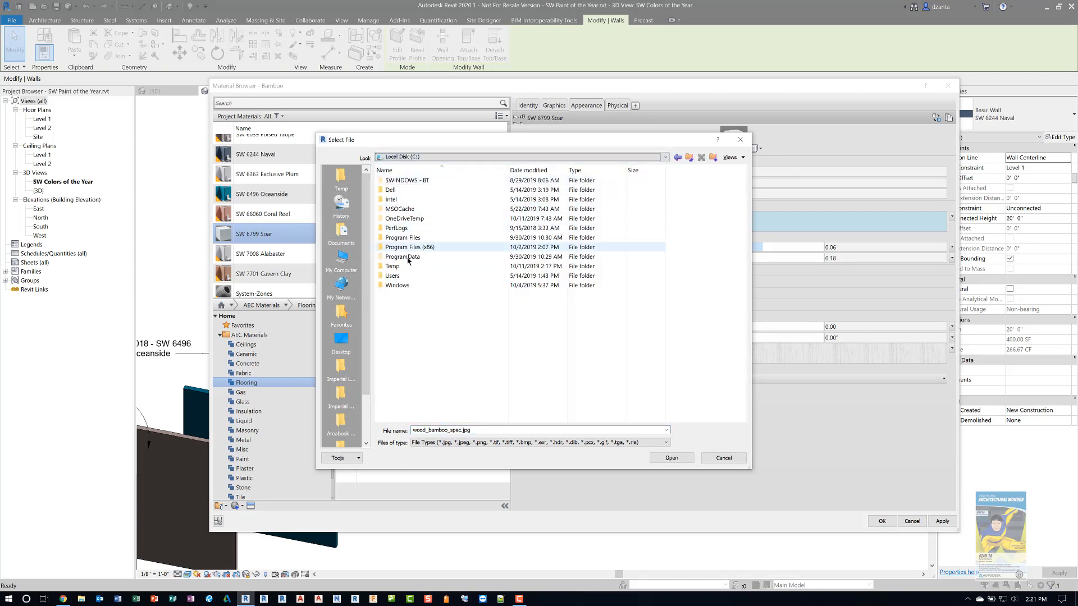
double_click(406, 264)
double_click(399, 182)
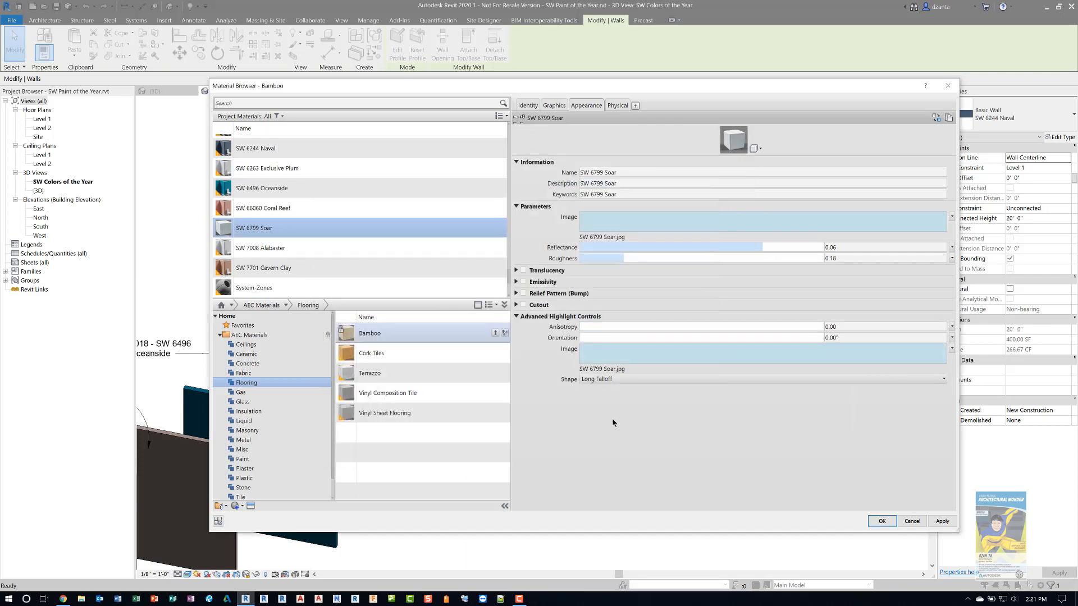
Step: Delete the Bamboo Plywood physical asset from the Soar material
left_click(621, 109)
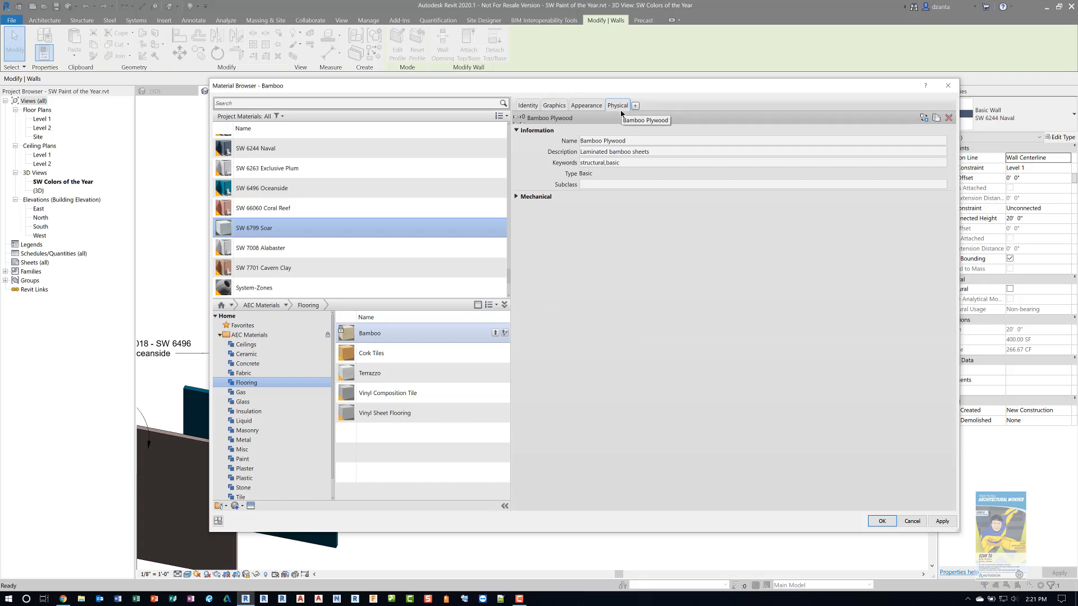
left_click(635, 105)
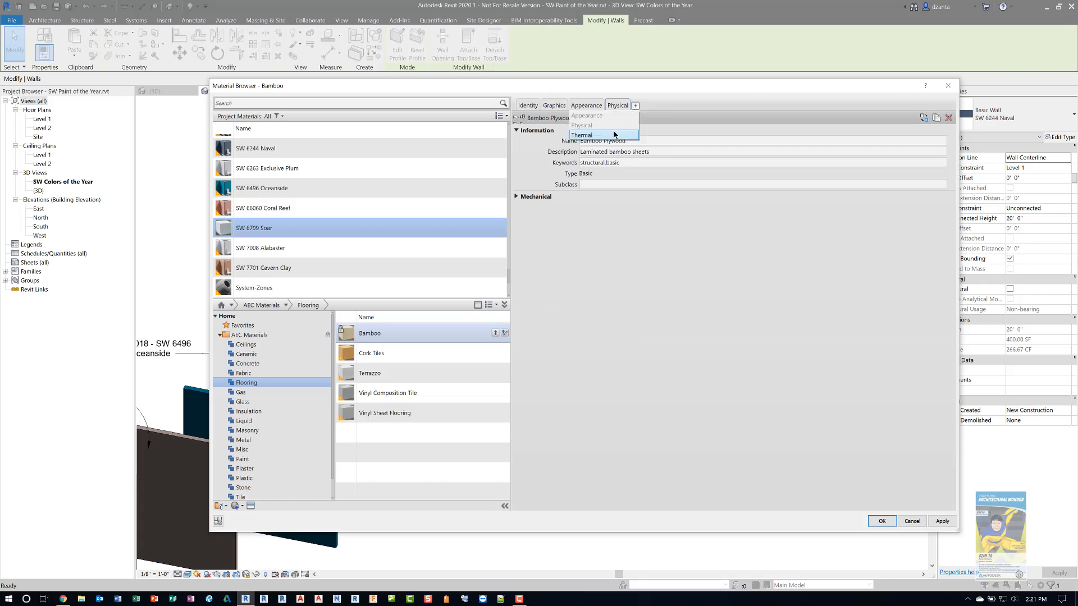
left_click(664, 99)
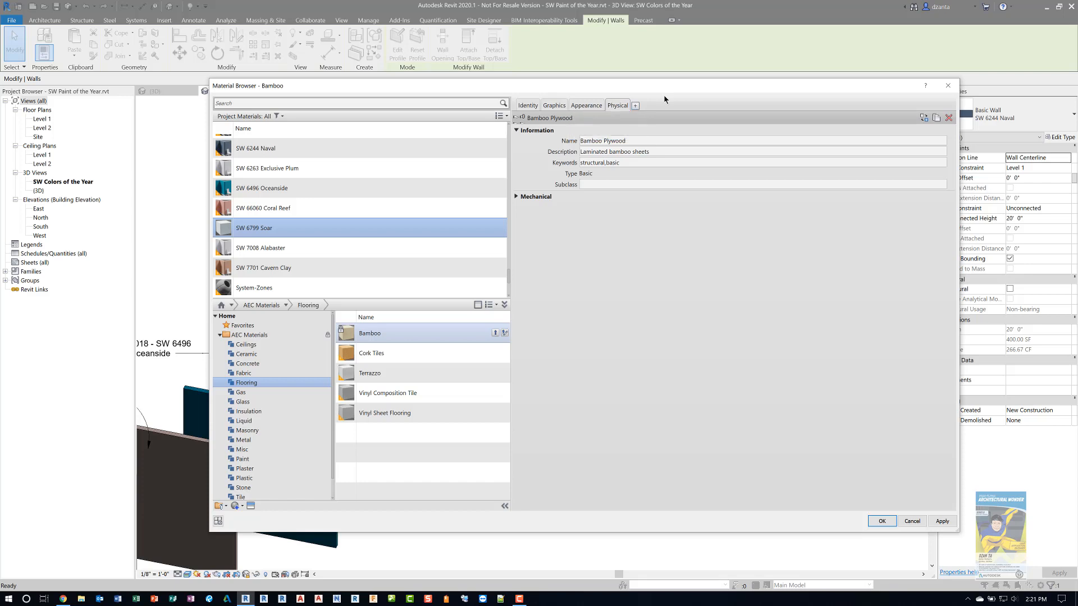
right_click(618, 107)
left_click(637, 130)
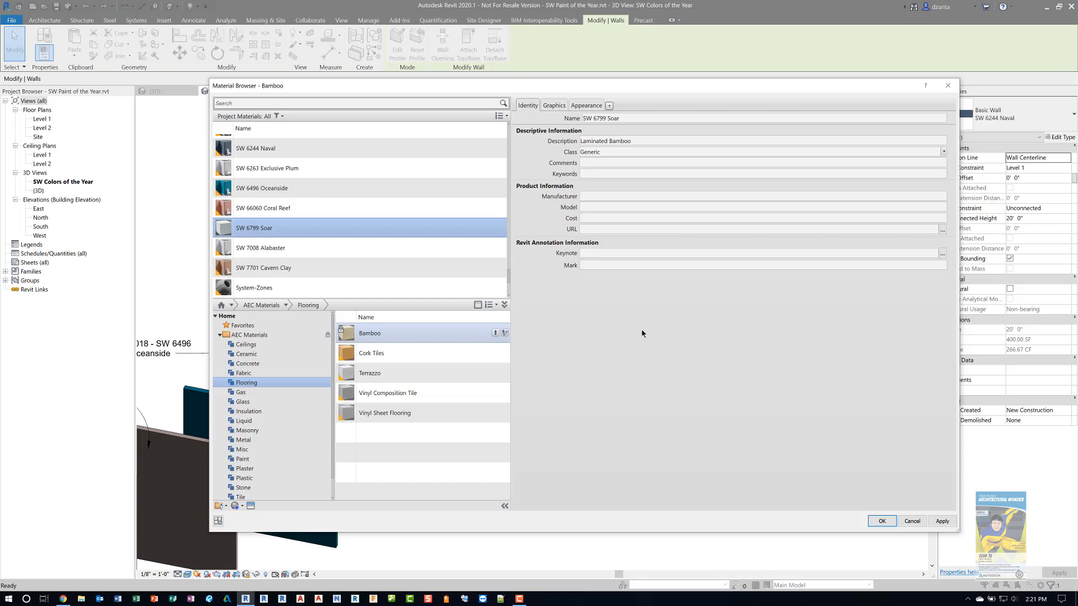
Step: Set the description in the Soar material's identity information to SW 6799 Soar
left_click(641, 139)
left_click_drag(642, 139, 580, 141)
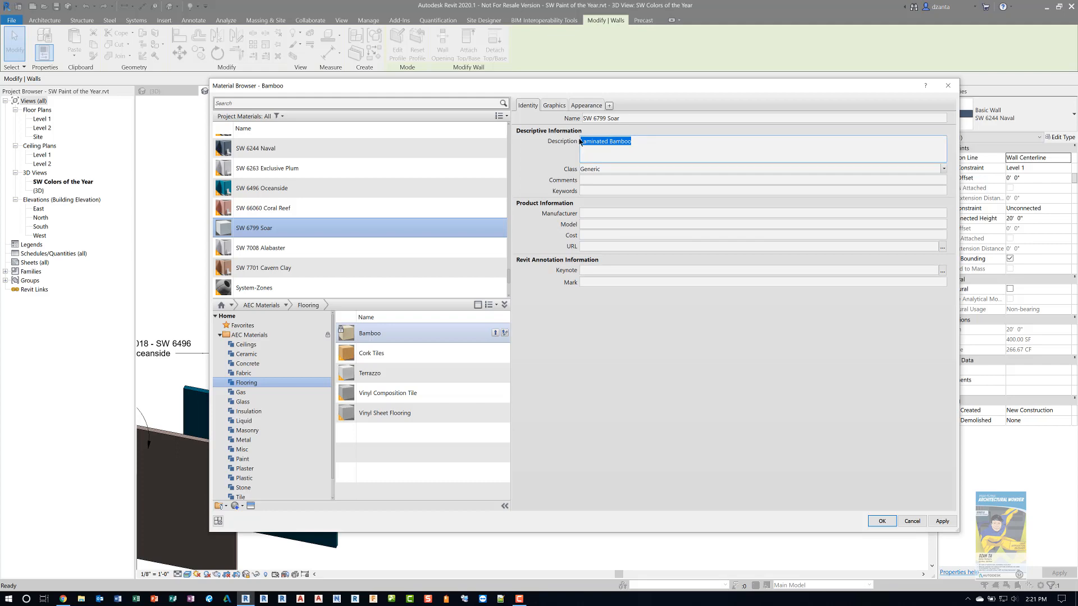
type("SW 6799 Soar")
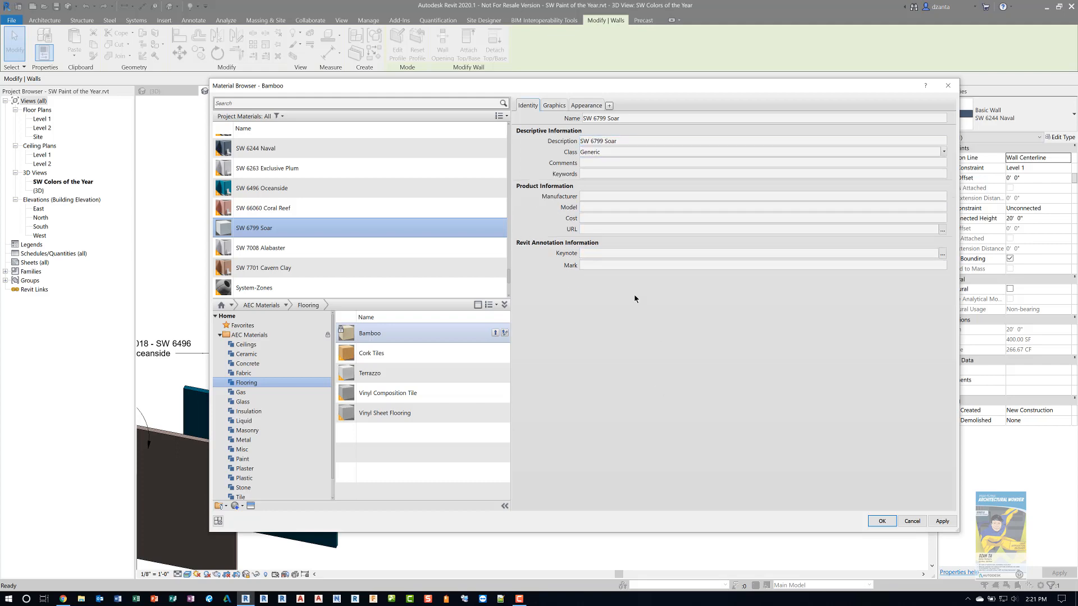
Step: Assign the SW 6799 Soar material to the wall's structure layer, accept the SW 6799 Soar wall type, and deselect the wall
left_click(882, 521)
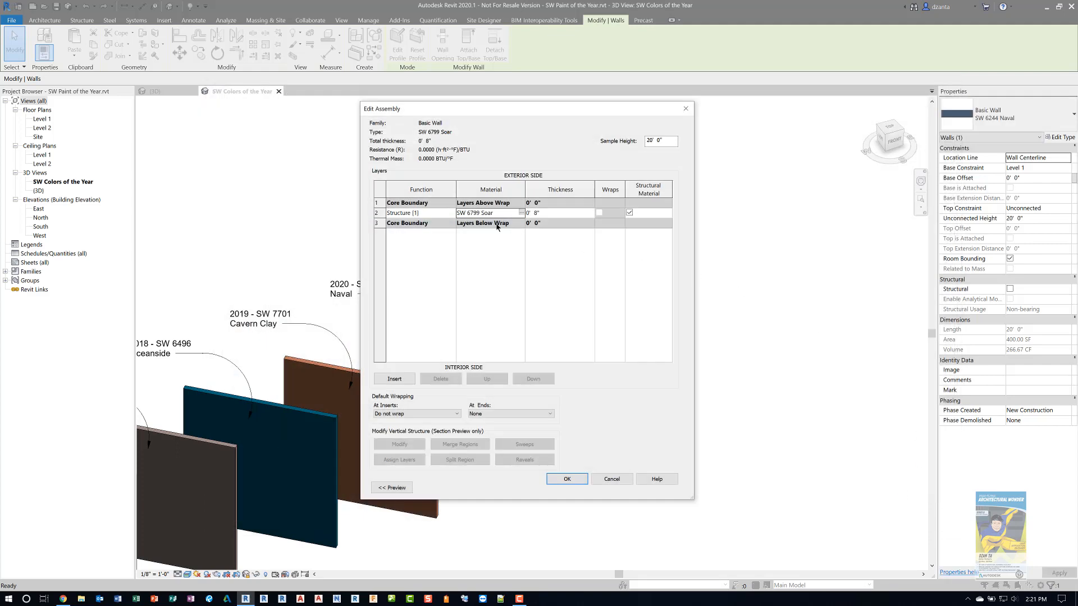
left_click(567, 479)
left_click(578, 486)
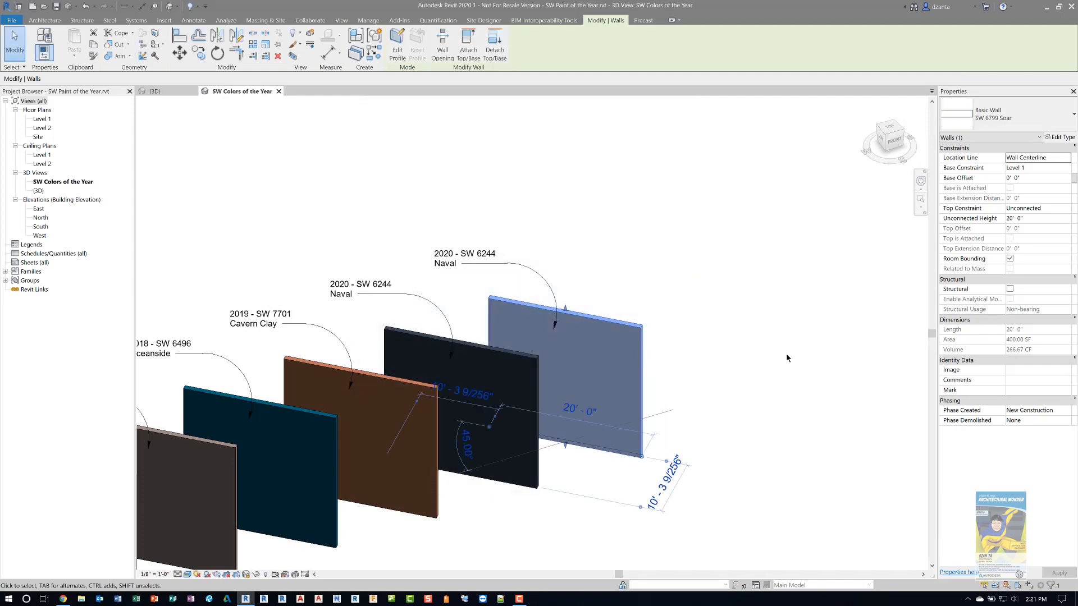
left_click(734, 356)
Step: Change the text note pointing to the eighth wall to read 2020 - SW 6799 Soar
scroll(522, 335, "up", 2)
scroll(522, 335, "up", 1)
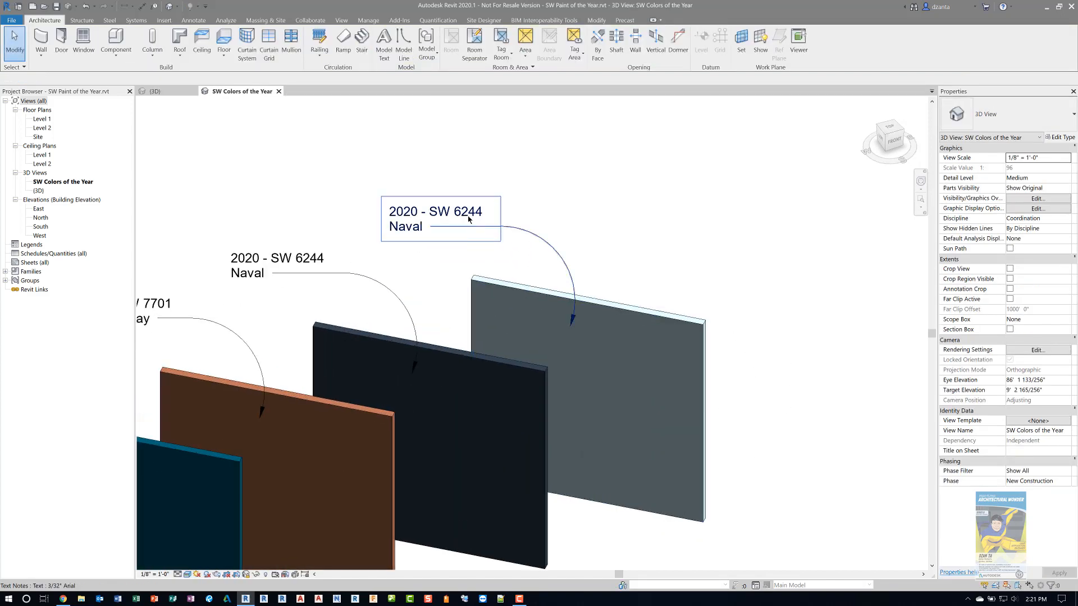
double_click(448, 211)
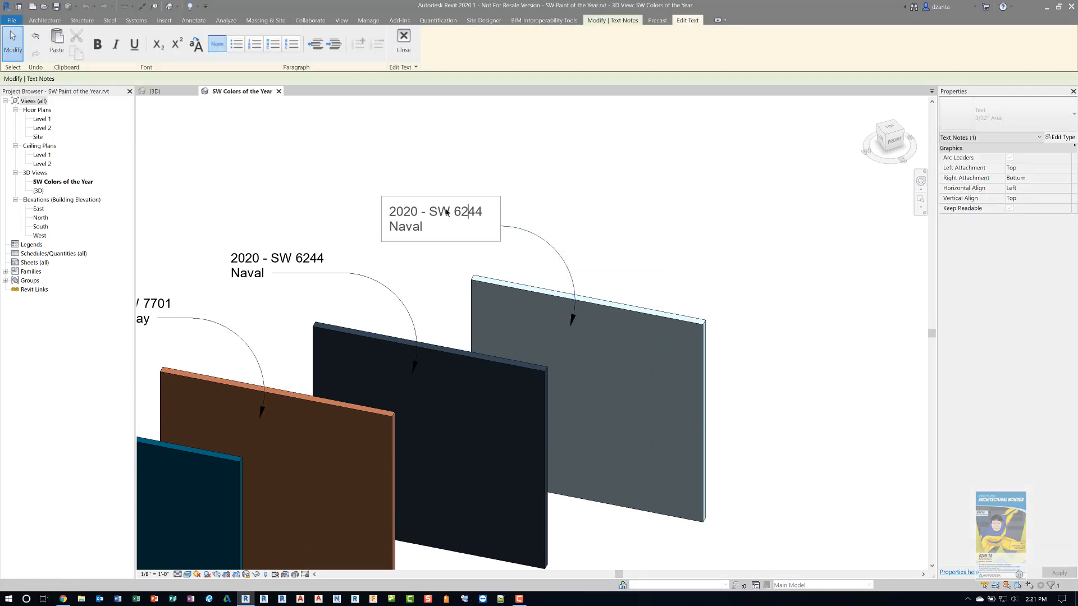
left_click_drag(454, 212, 484, 216)
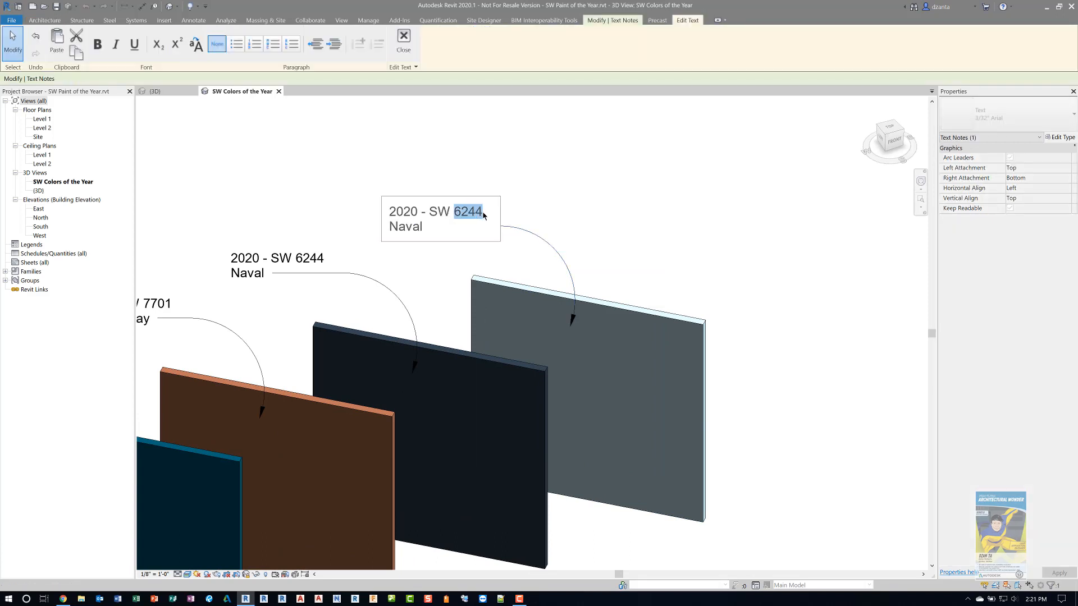
type("6799")
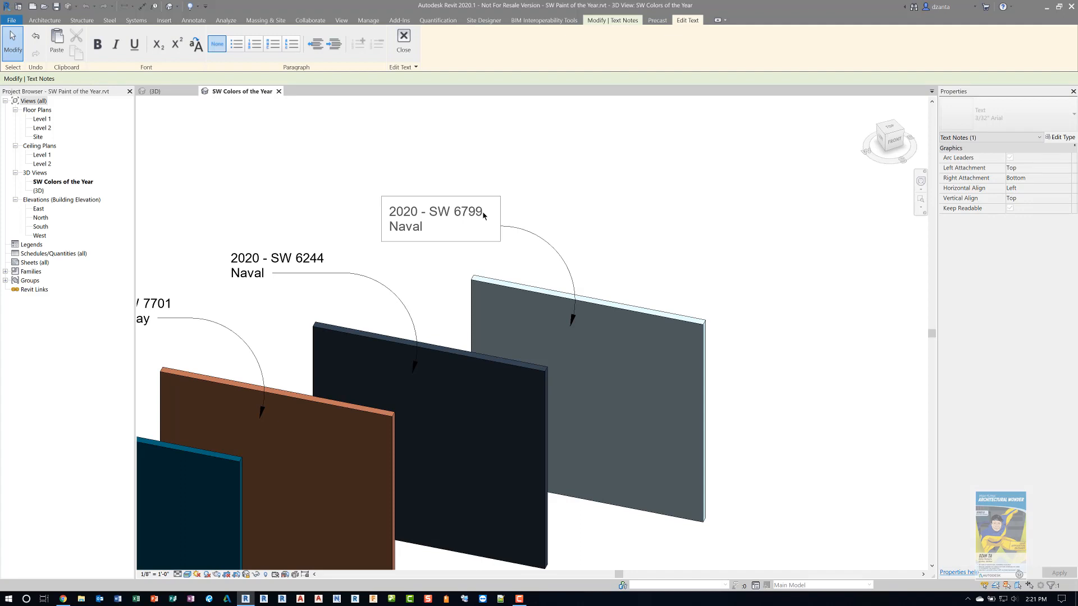
key("BackSpace")
key("BackSpace")
key("BackSpace")
key("BackSpace")
key("BackSpace")
type("Soar")
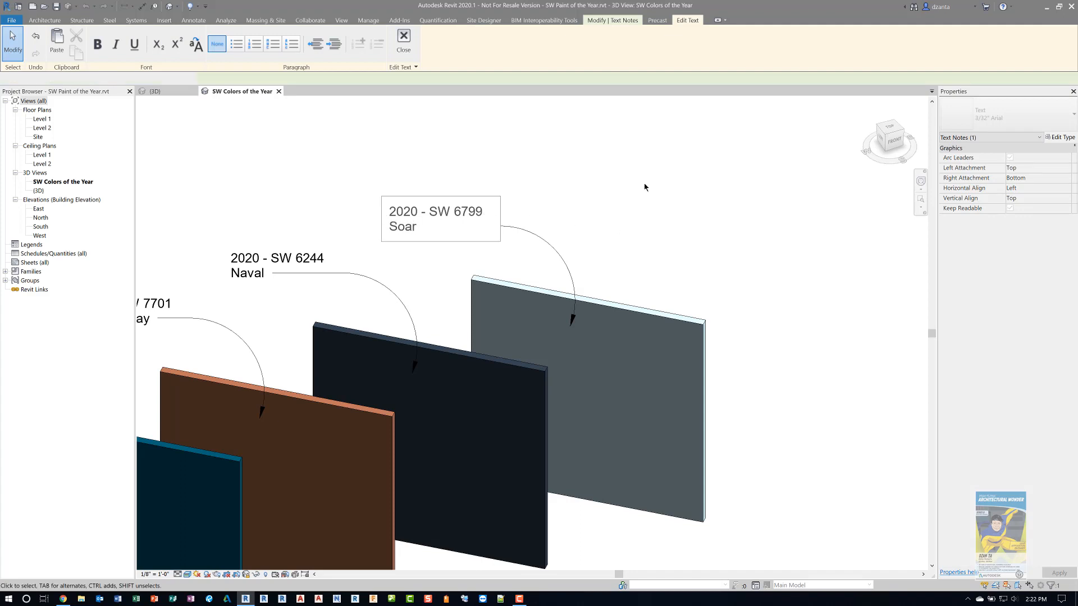
left_click(645, 181)
scroll(644, 182, "down", 1)
left_click(656, 191)
Step: Set the visual style of the SW Colors of the Year view to Shaded with all eight walls in view
scroll(866, 305, "down", 4)
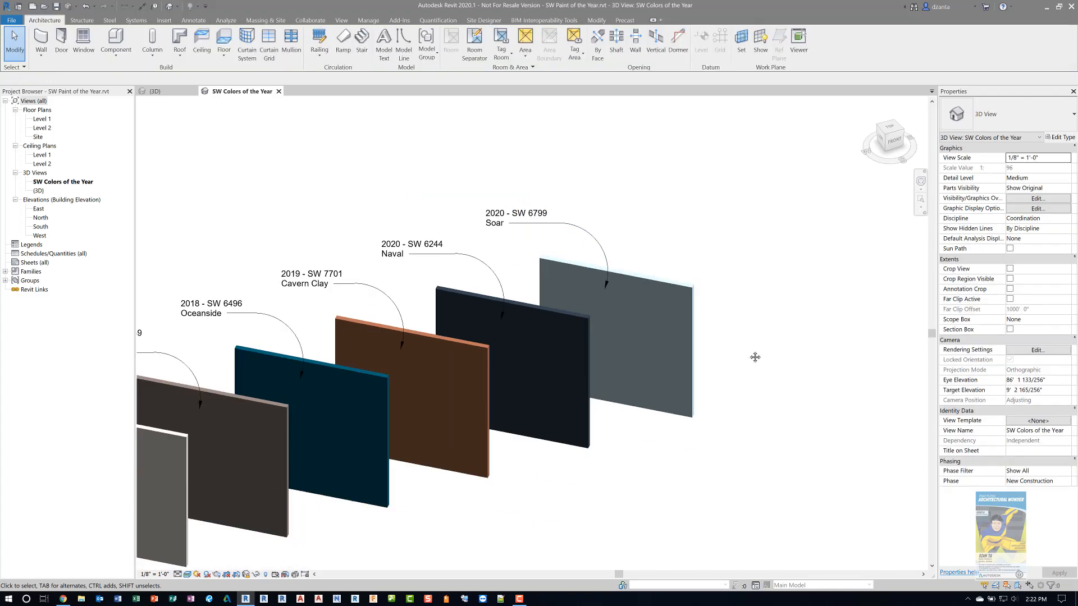
scroll(787, 345, "down", 3)
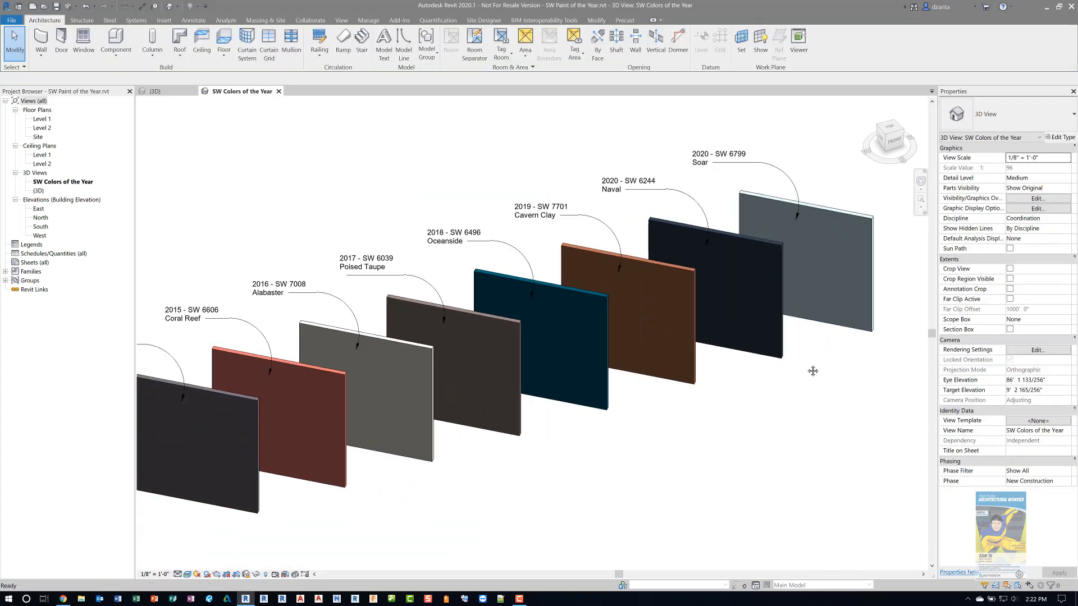
middle_click_drag(782, 397, 755, 405)
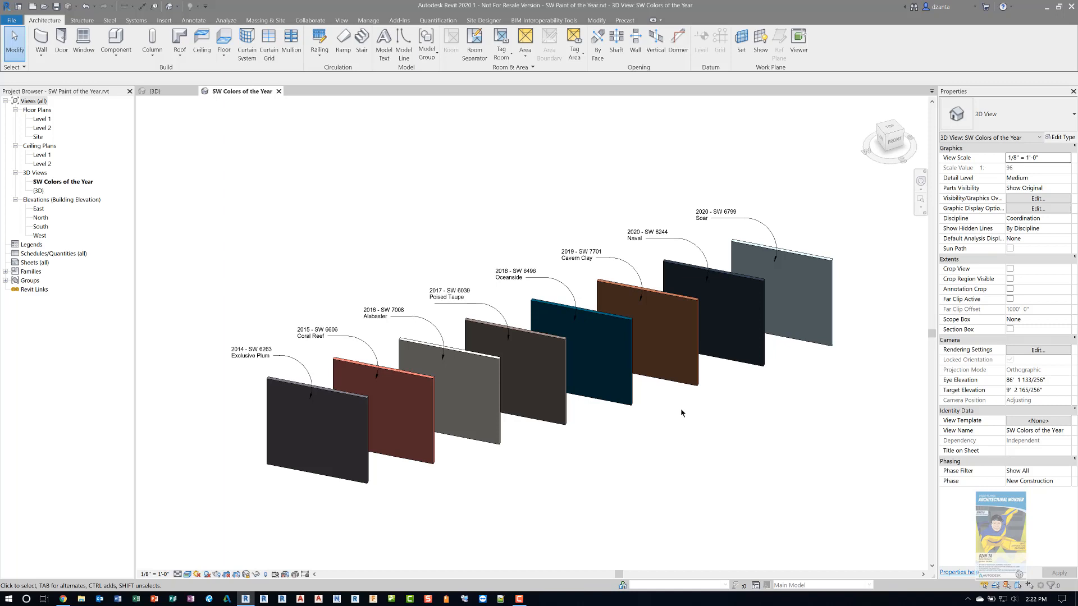
left_click(190, 573)
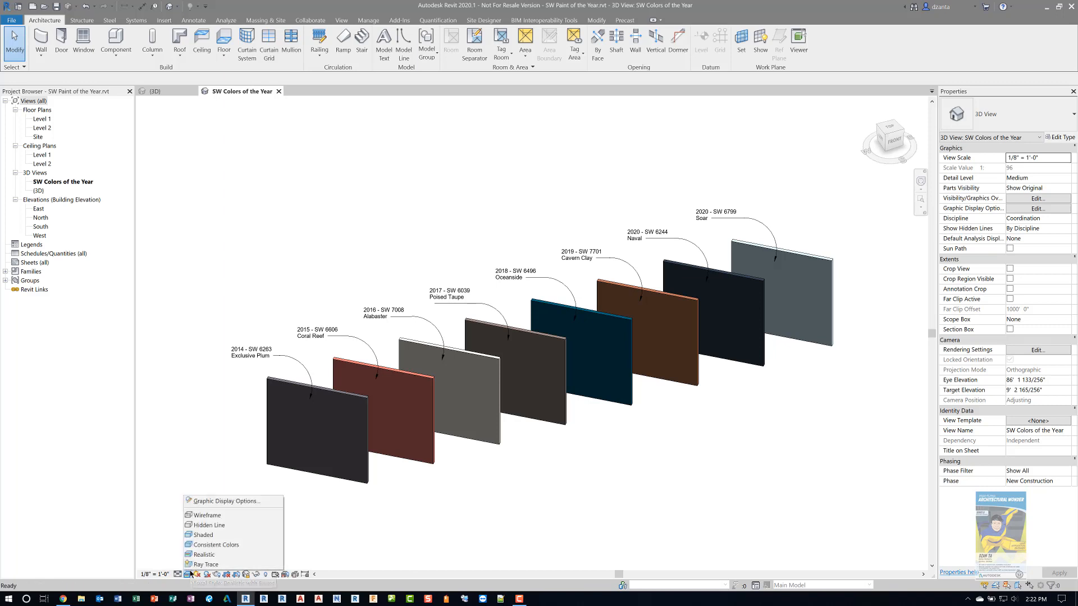
left_click(204, 535)
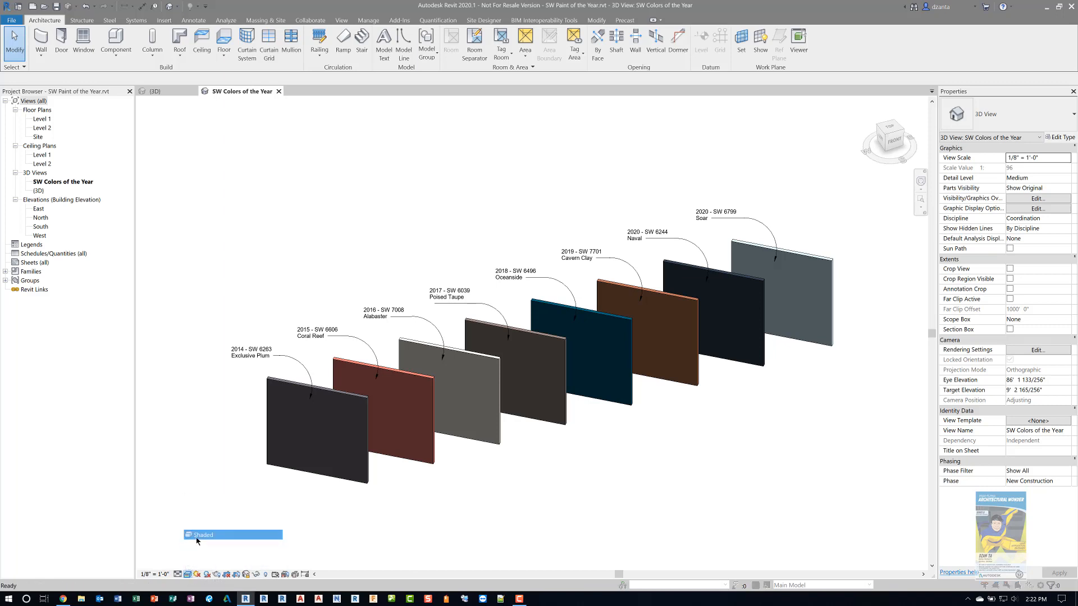
left_click(553, 280)
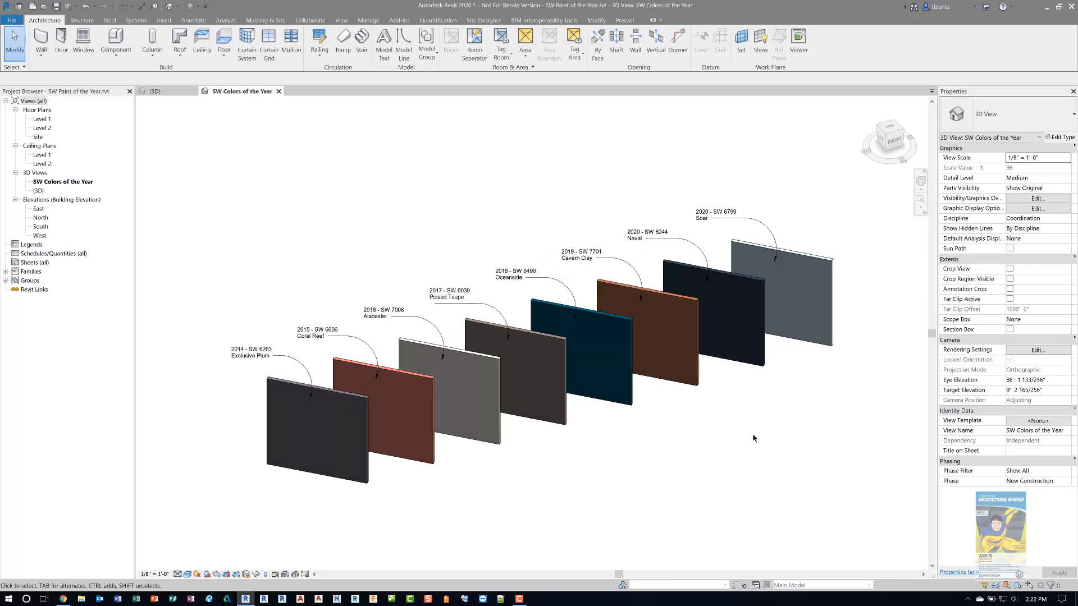
Step: Examine the row of colored walls, check Soar's RGB details on the Sherwin-Williams page in the browser, and return to Revit
scroll(753, 434, "up", 1)
middle_click_drag(753, 435, 777, 430)
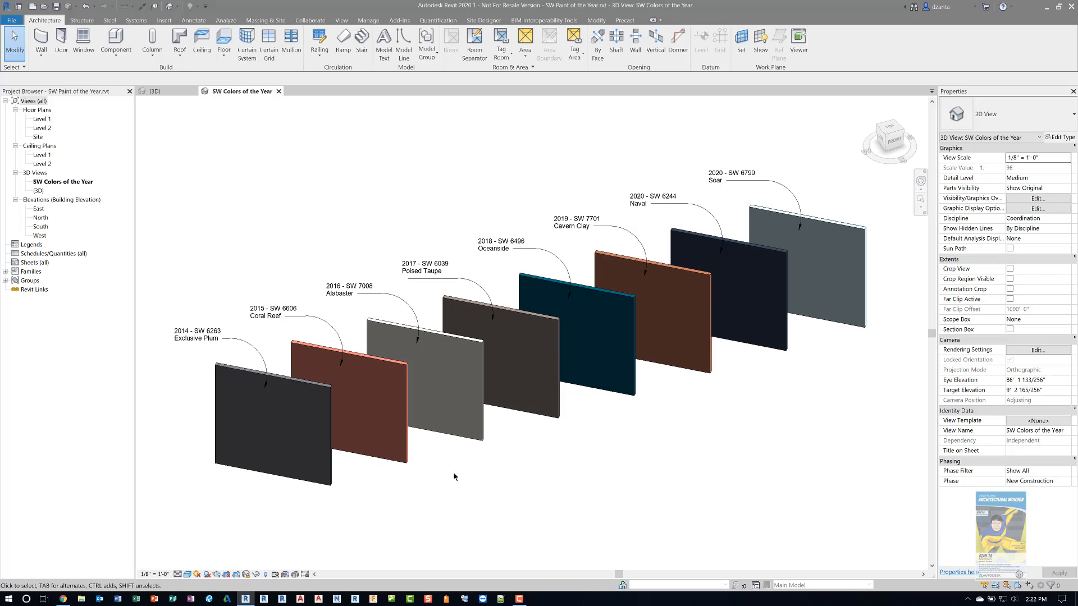
left_click(63, 599)
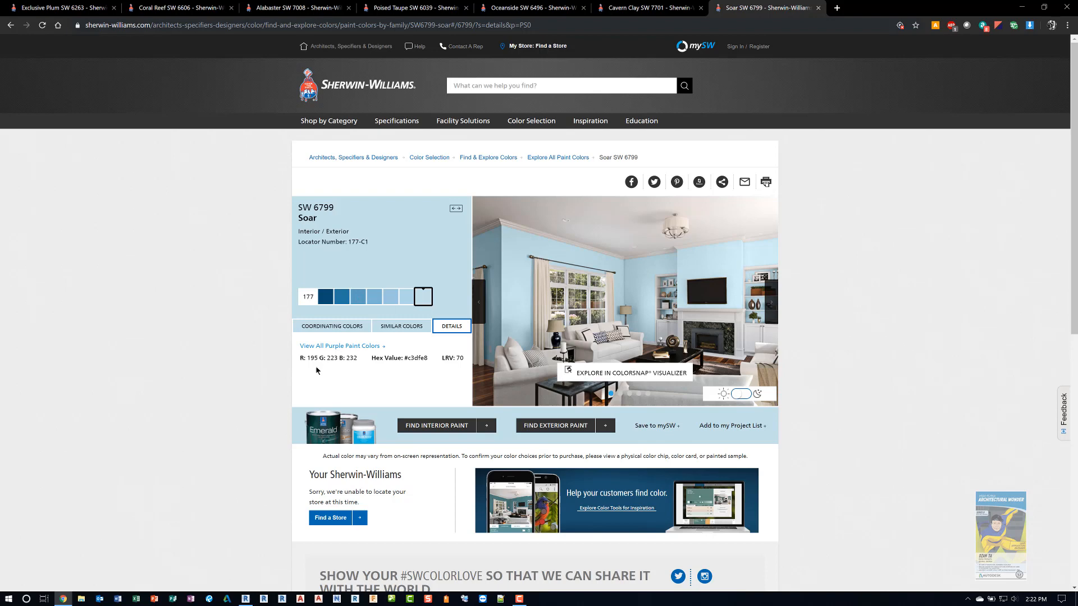
left_click(1016, 10)
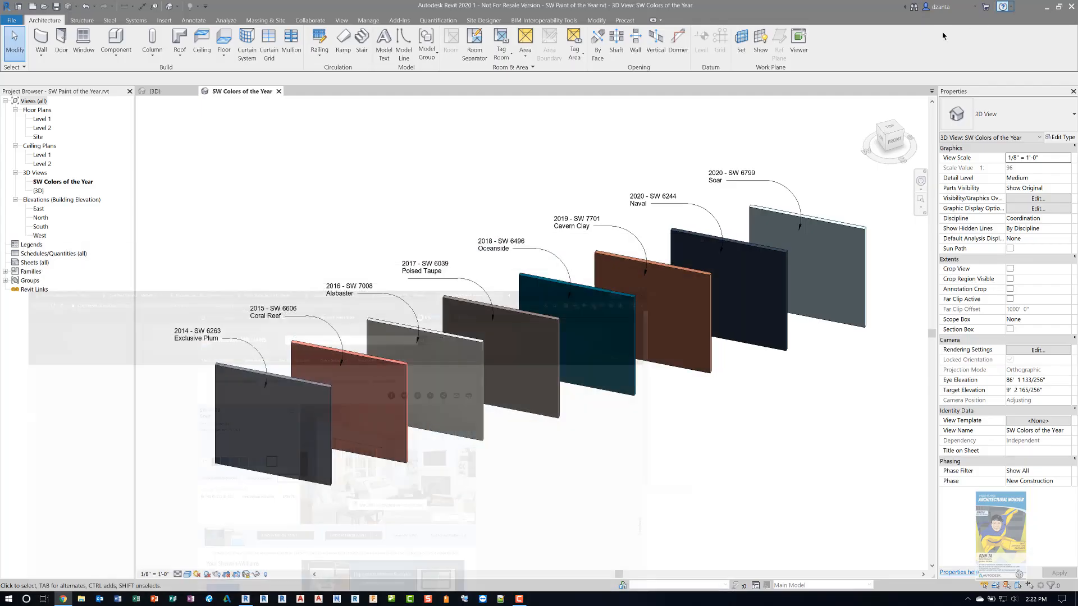